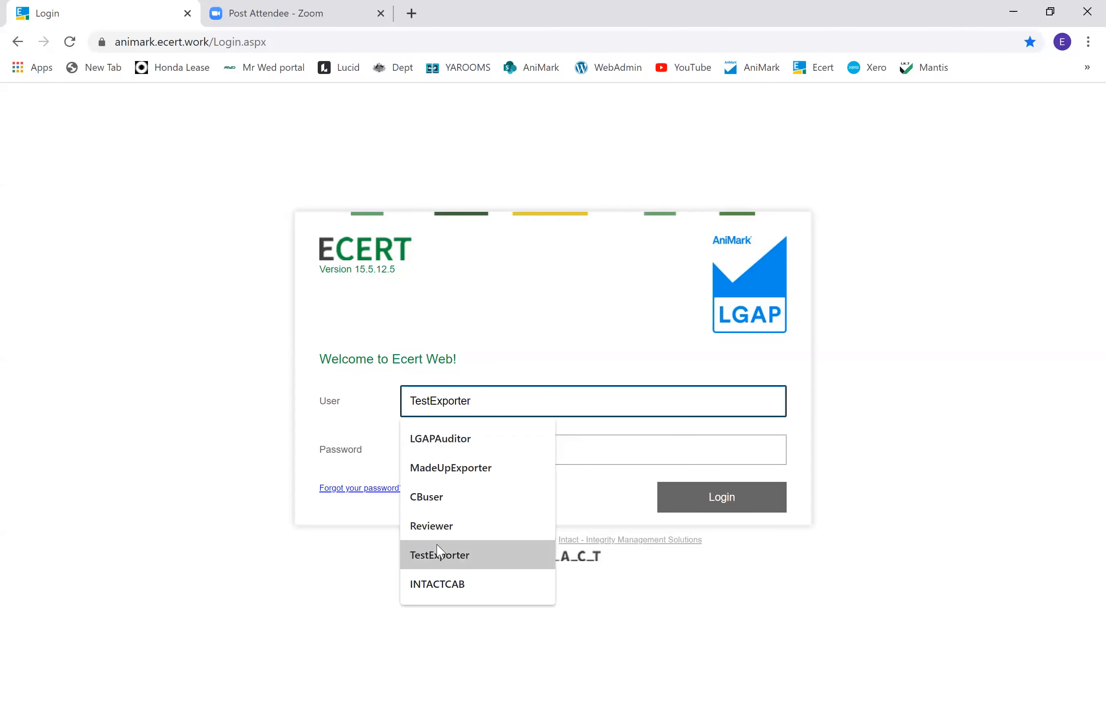
Step: Log in as the TestExporter user by choosing it from the suggestions and entering the account password
click(439, 555)
click(424, 450)
text(••••••••••)
key(Return)
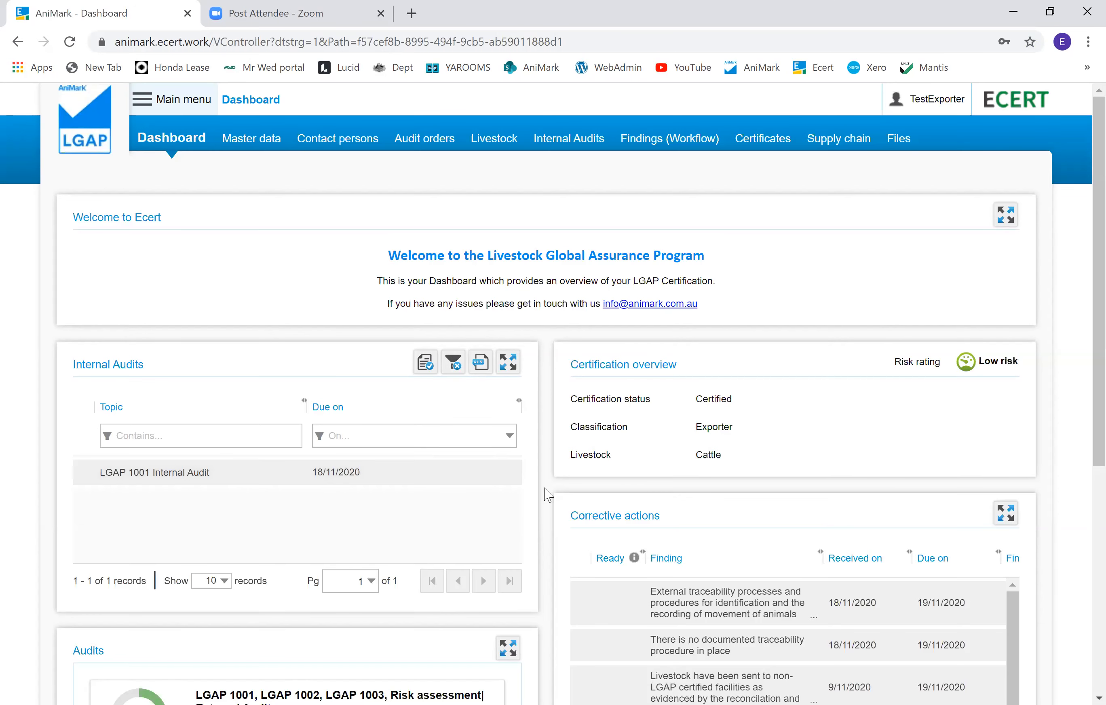
Step: Review the dashboard panels and download the LGAP certificate PDF from the Certificates panel
scroll(543, 494, down, 4)
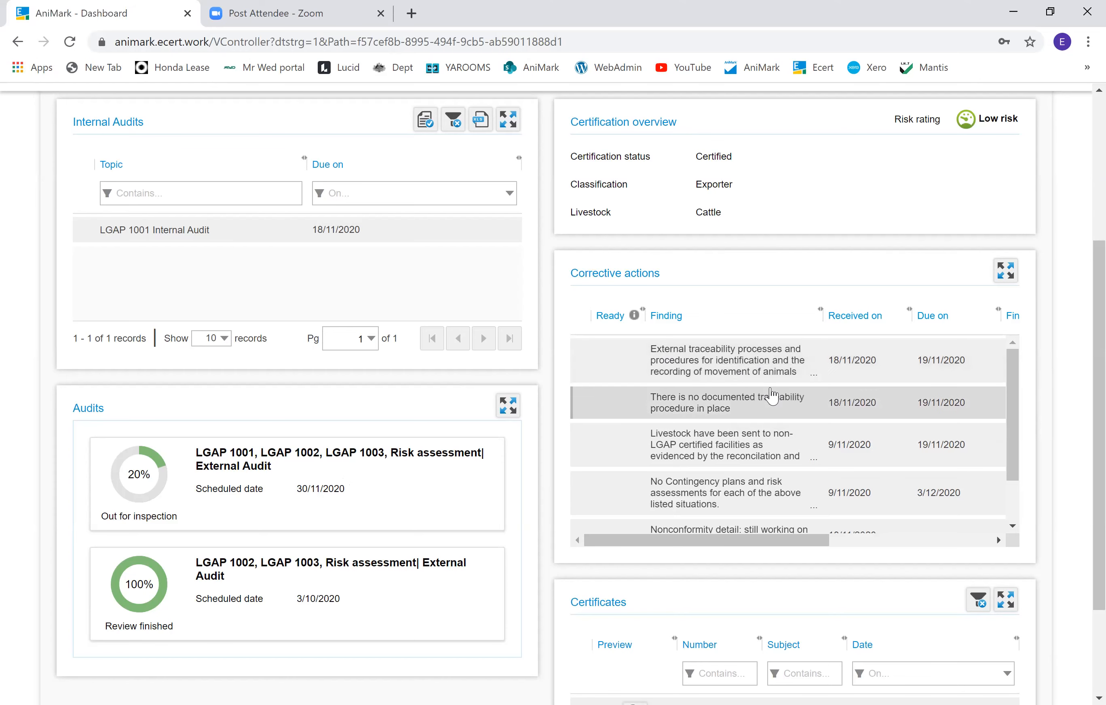
scroll(774, 395, down, 1)
scroll(786, 397, up, 4)
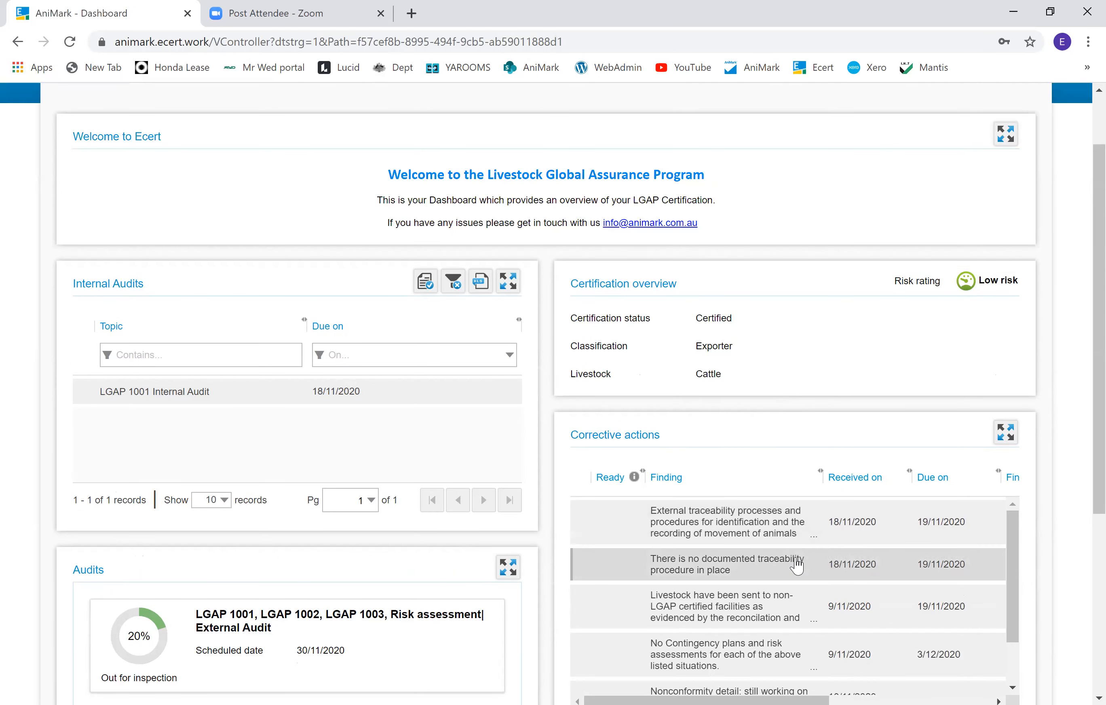
scroll(797, 566, down, 1)
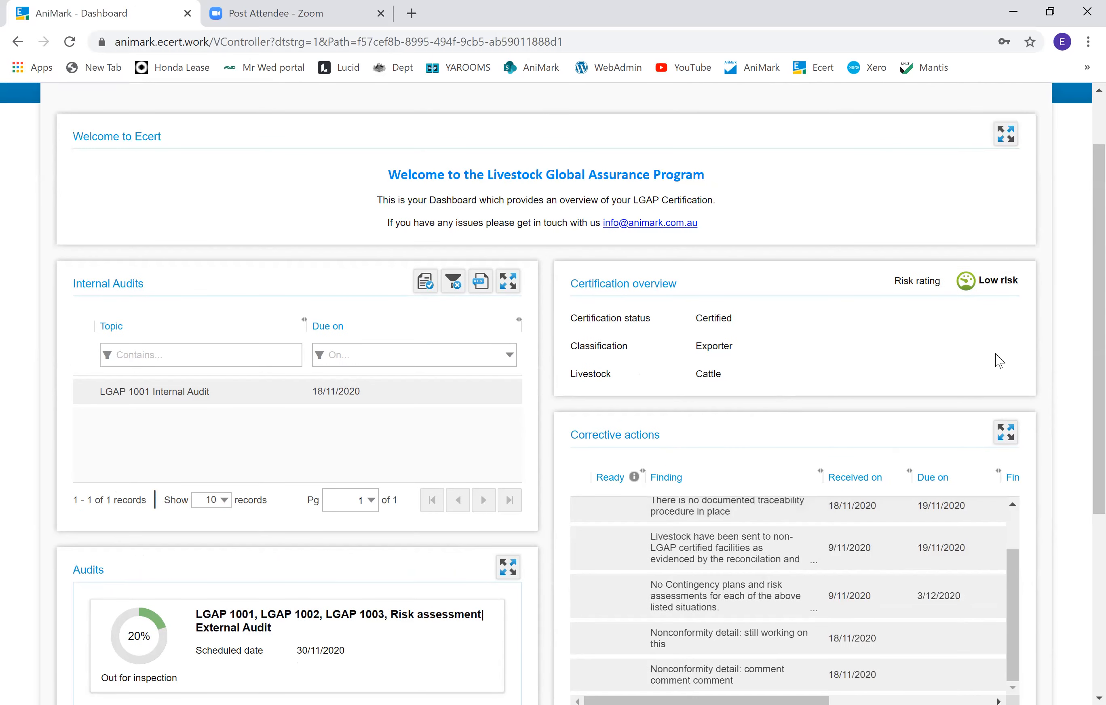
scroll(904, 492, down, 5)
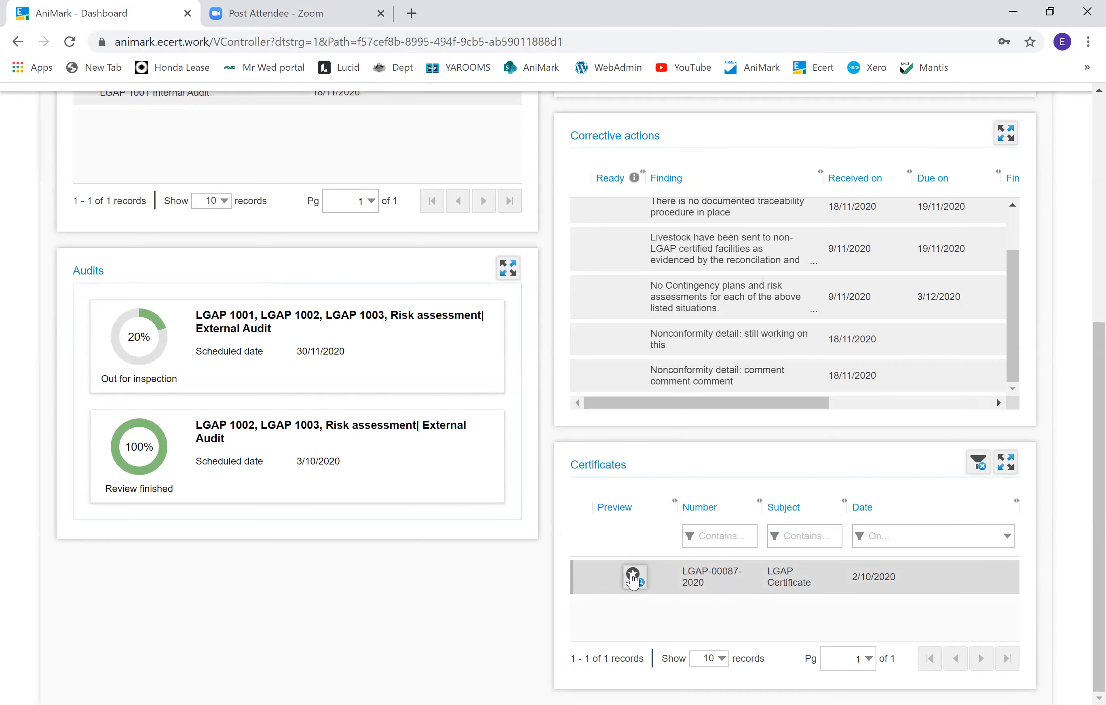
click(634, 581)
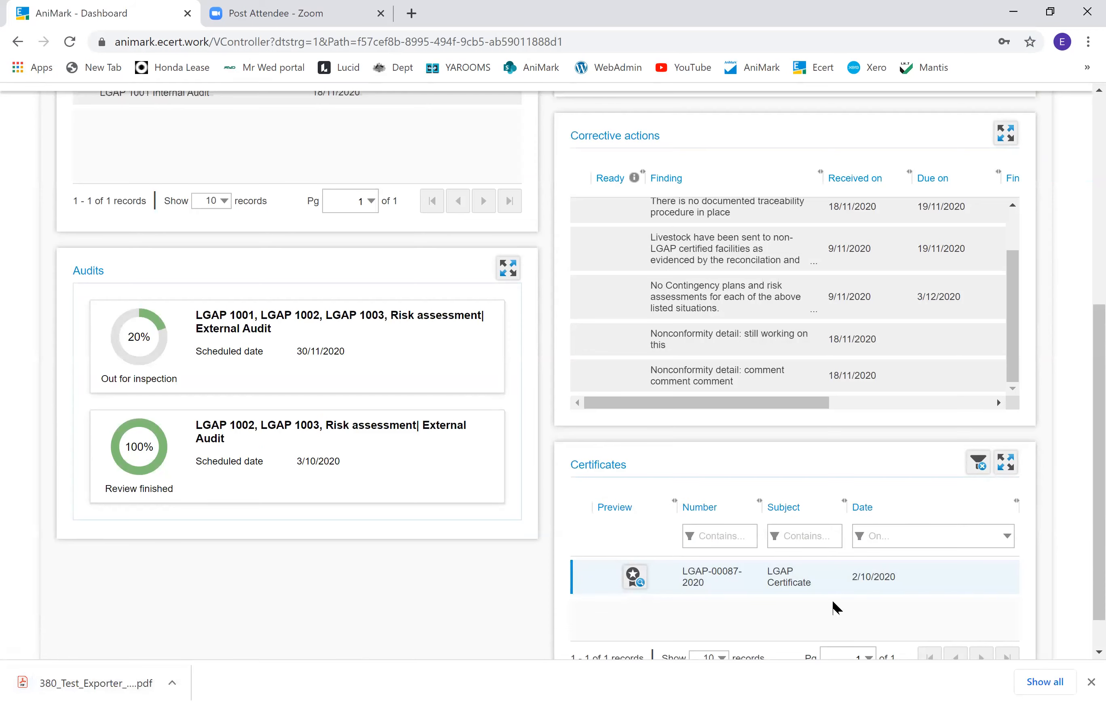
Step: Open the Master data page and view the facility address's GEO code tab
scroll(847, 591, up, 8)
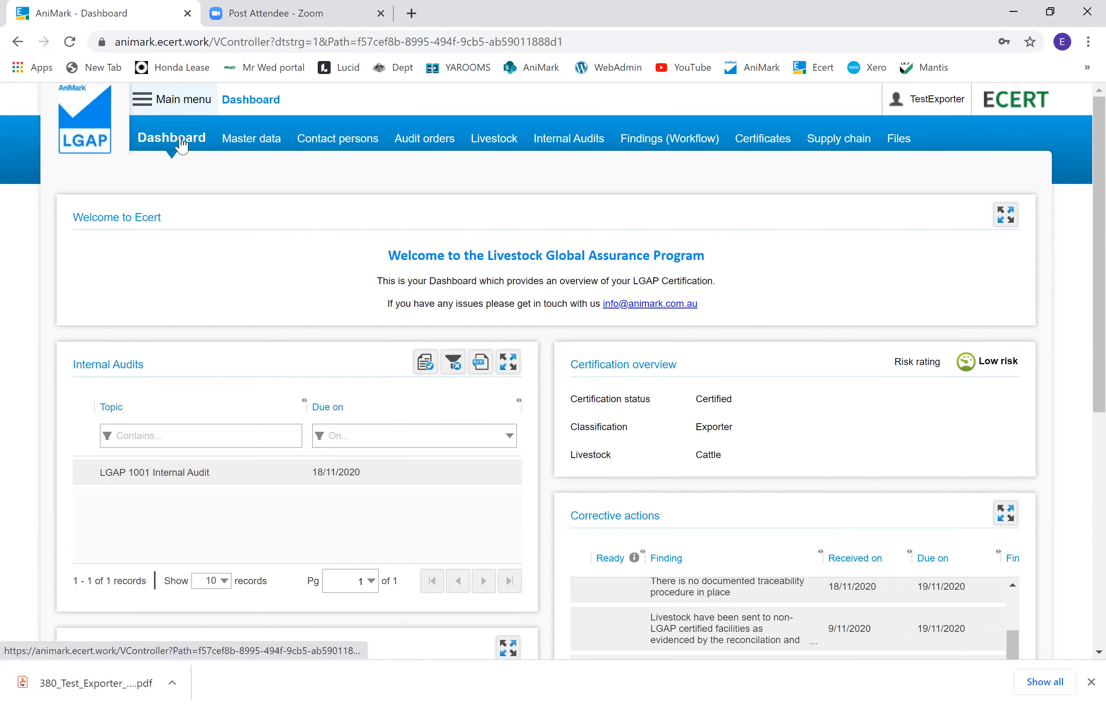
click(243, 141)
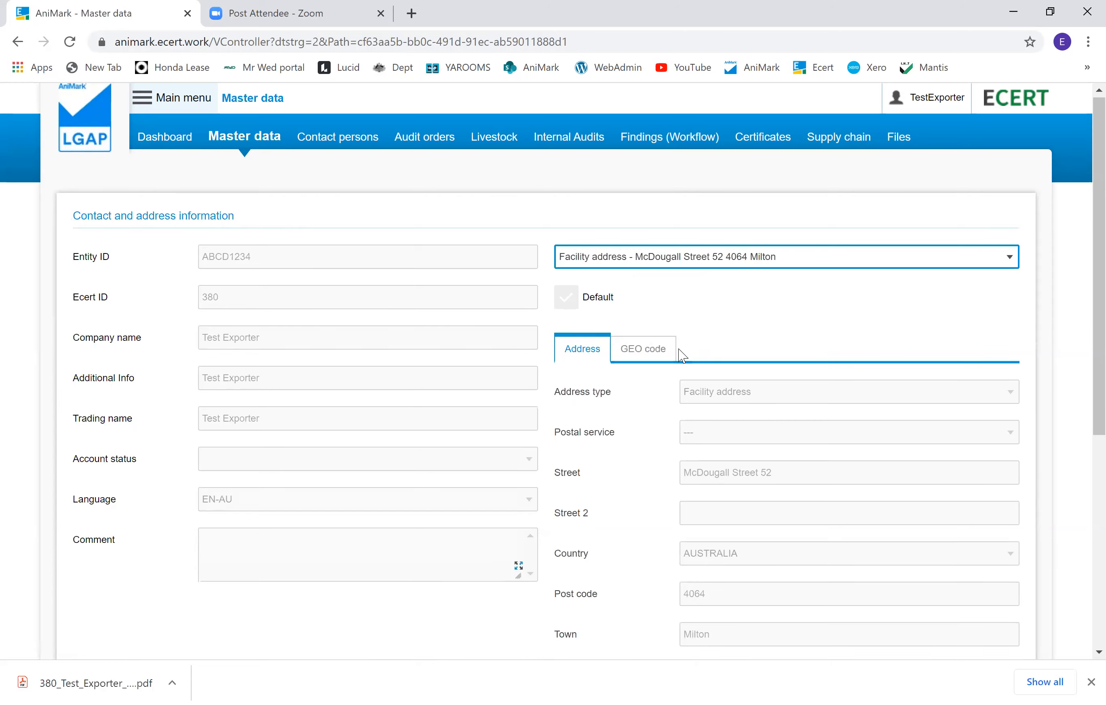
scroll(678, 355, down, 7)
scroll(678, 361, up, 7)
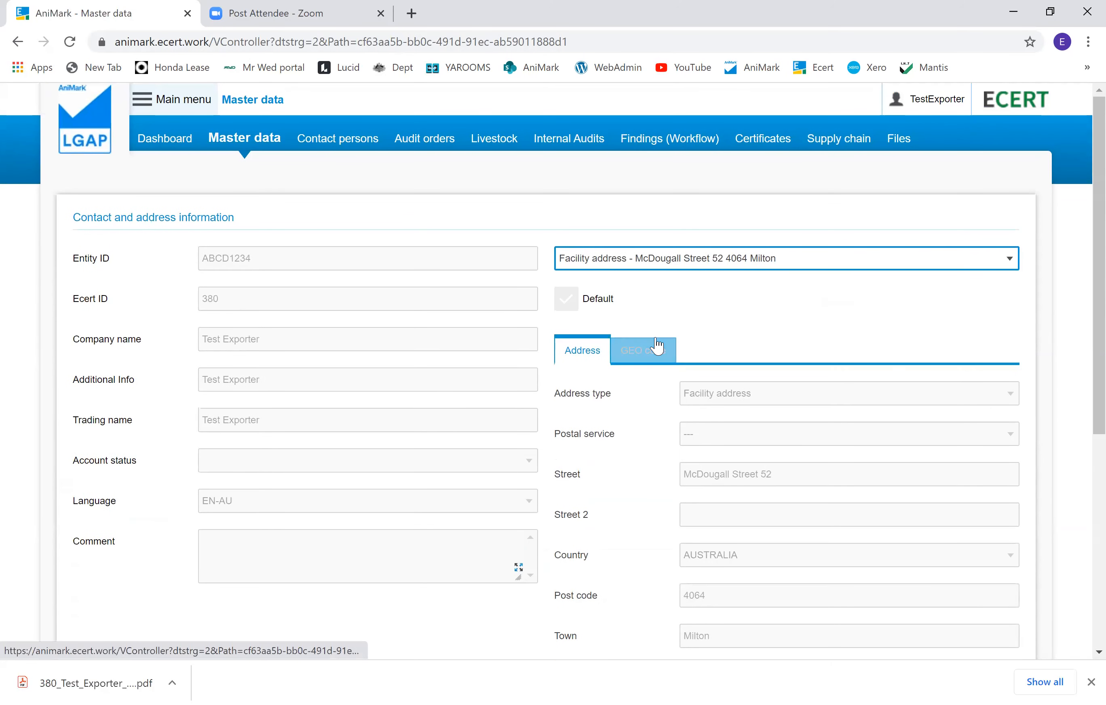
click(642, 357)
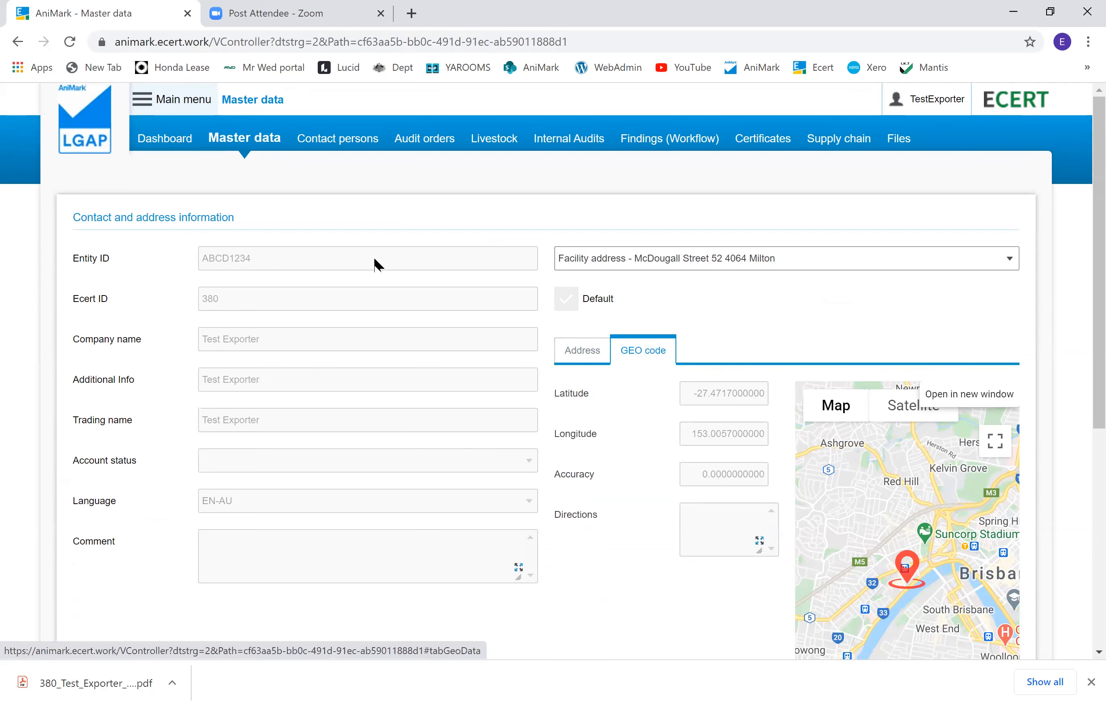
Step: Browse the Contact persons, Audit orders, Livestock, Certificates and Files pages of the portal
click(342, 149)
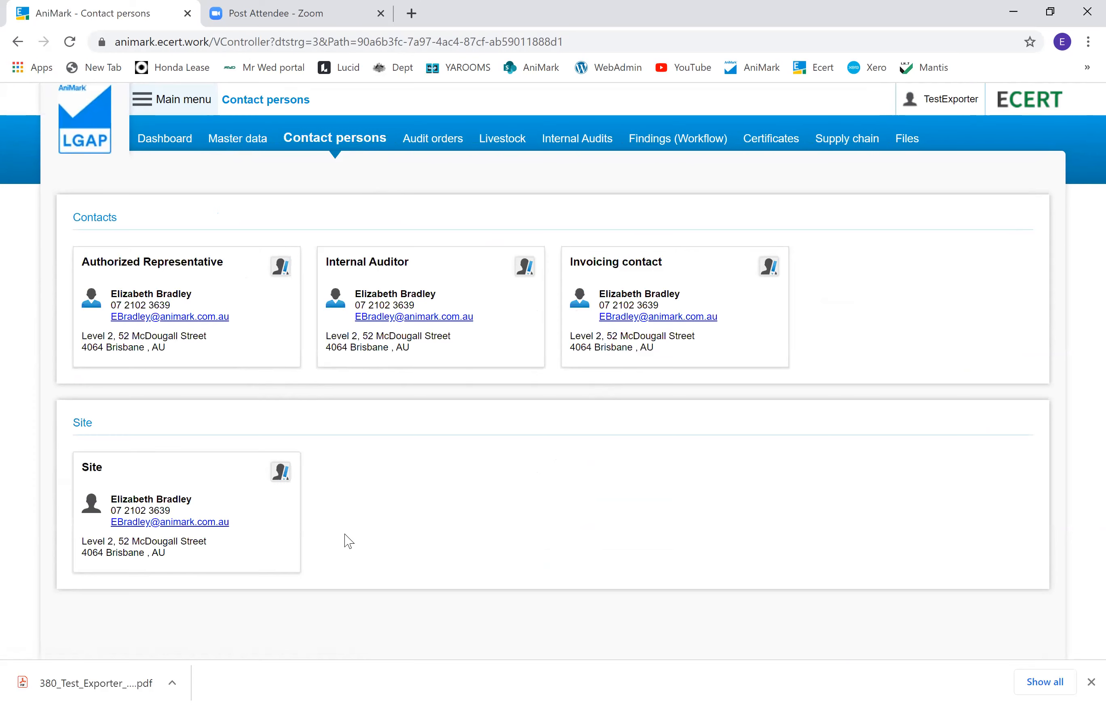
click(436, 148)
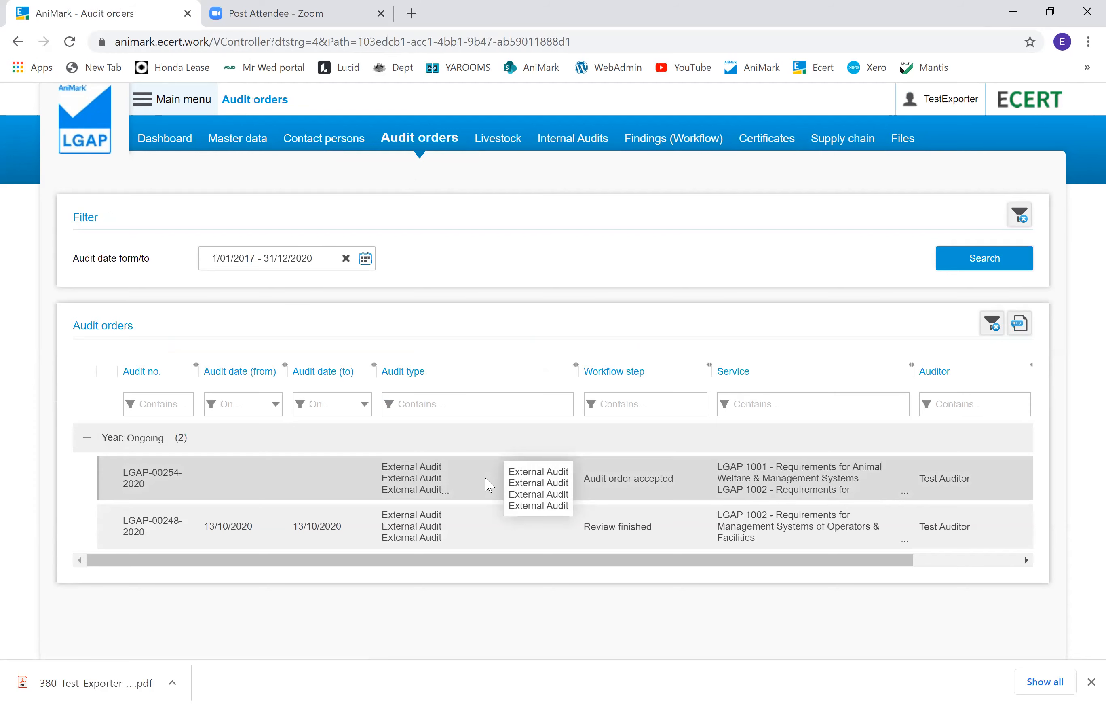
click(507, 145)
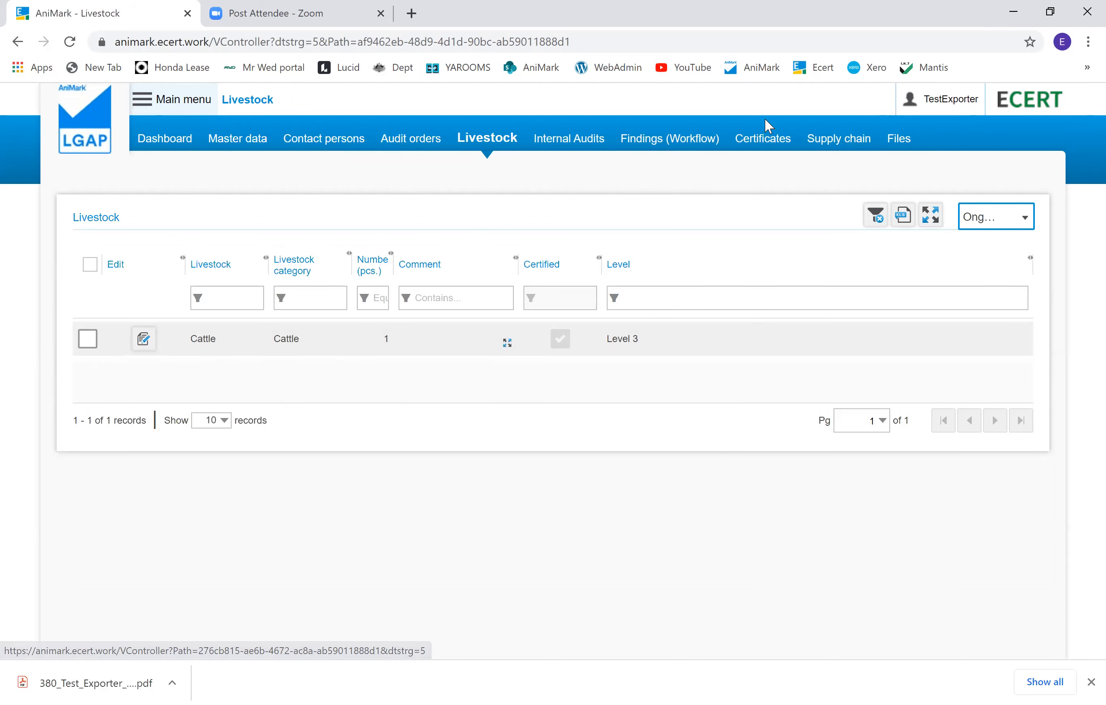
click(761, 139)
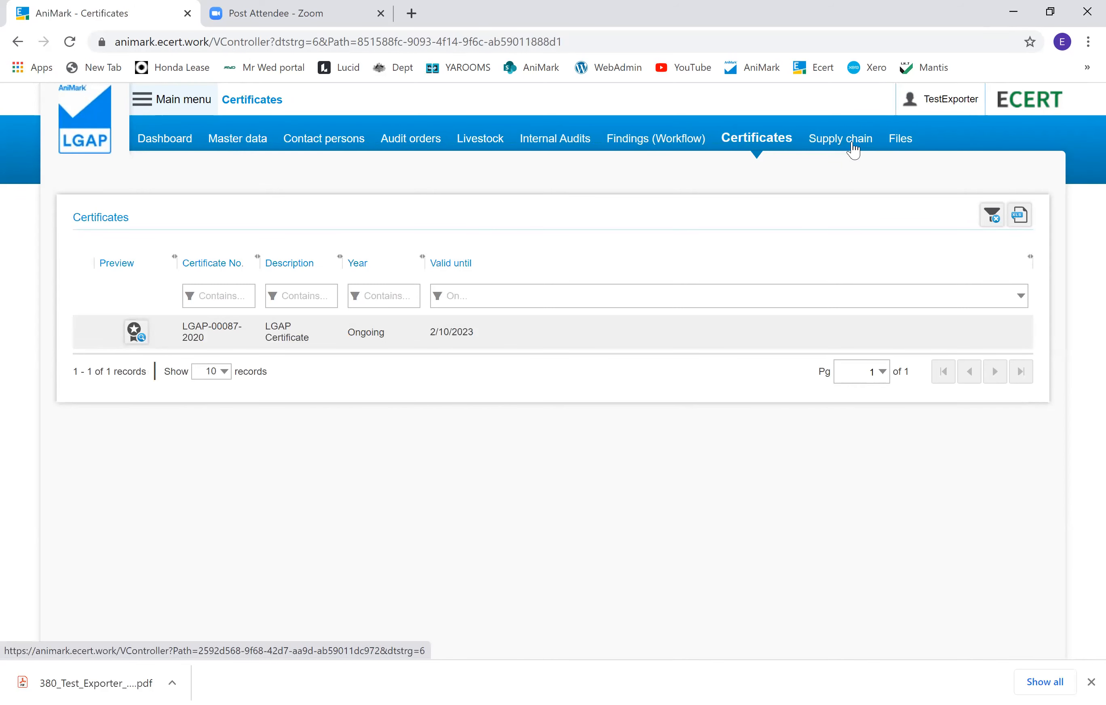
click(898, 149)
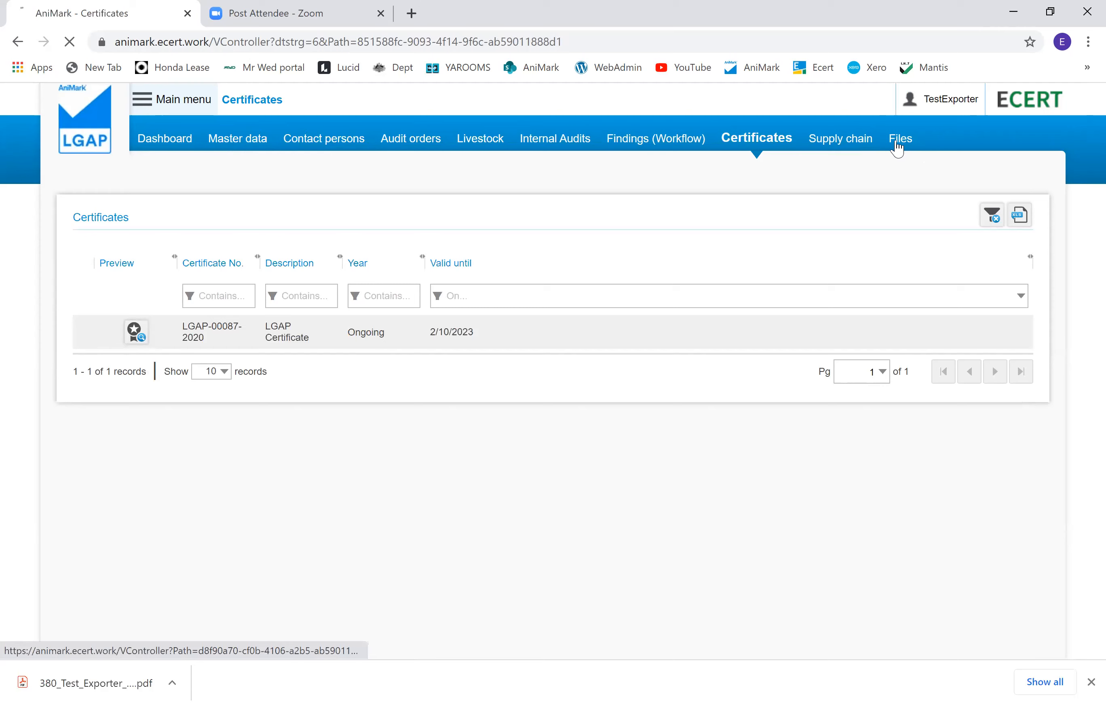
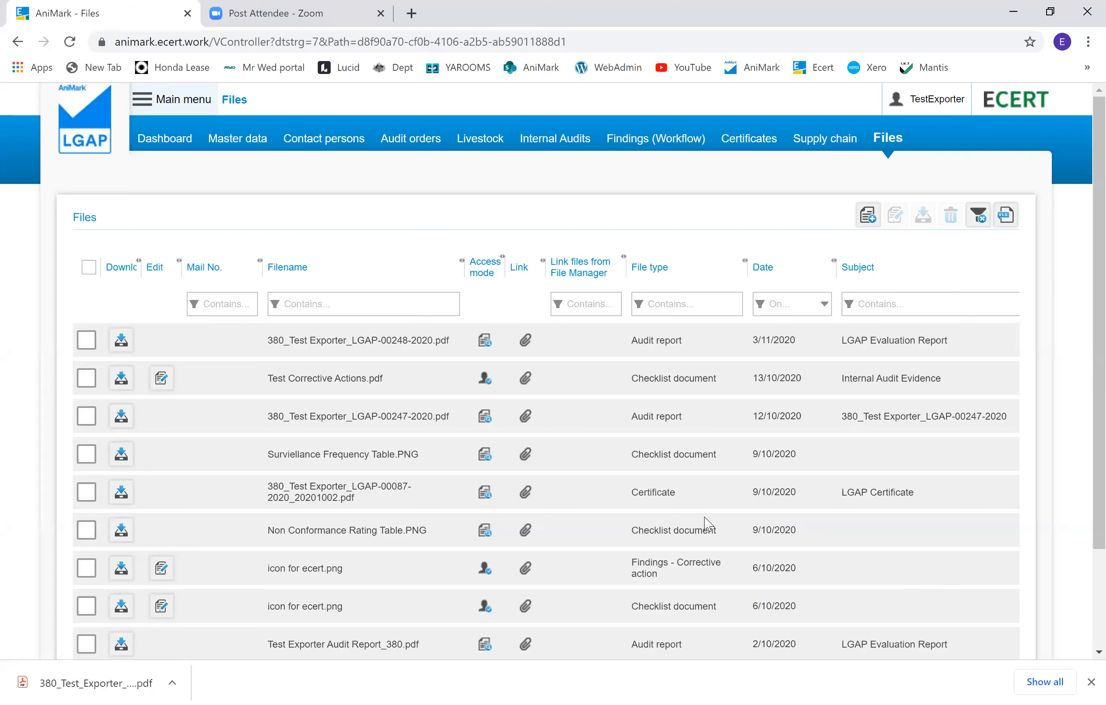
Step: Open the LGAP 1001 internal audit from the dashboard's Internal Audits panel, then close it
click(171, 141)
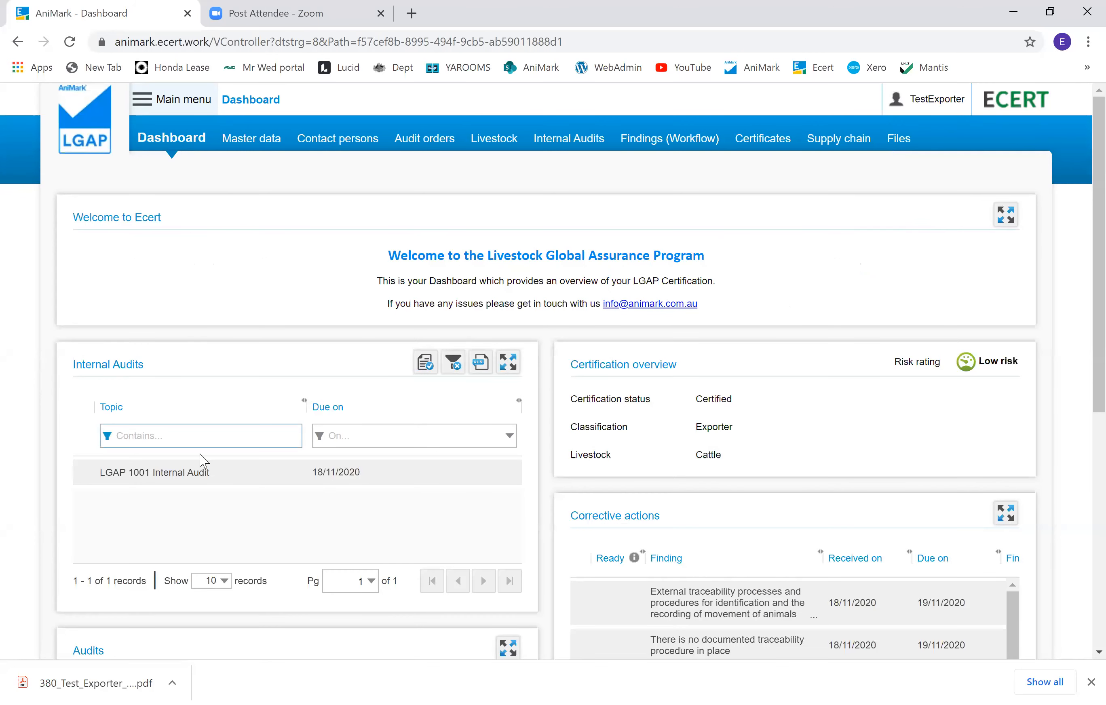
click(242, 474)
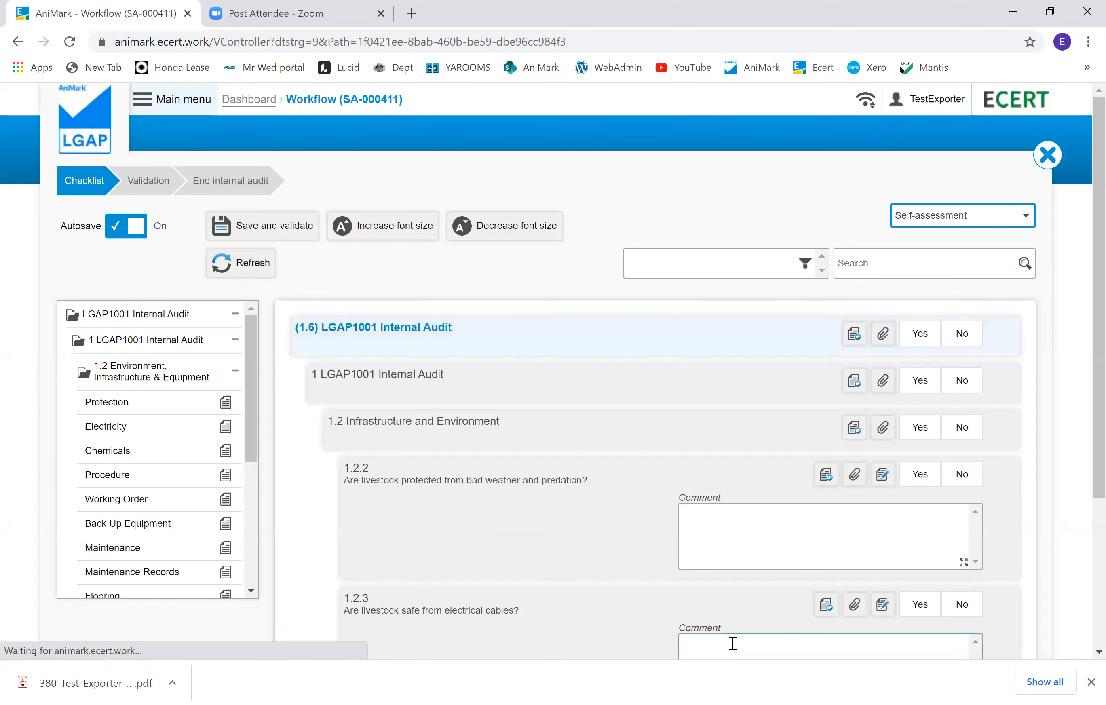
click(1090, 682)
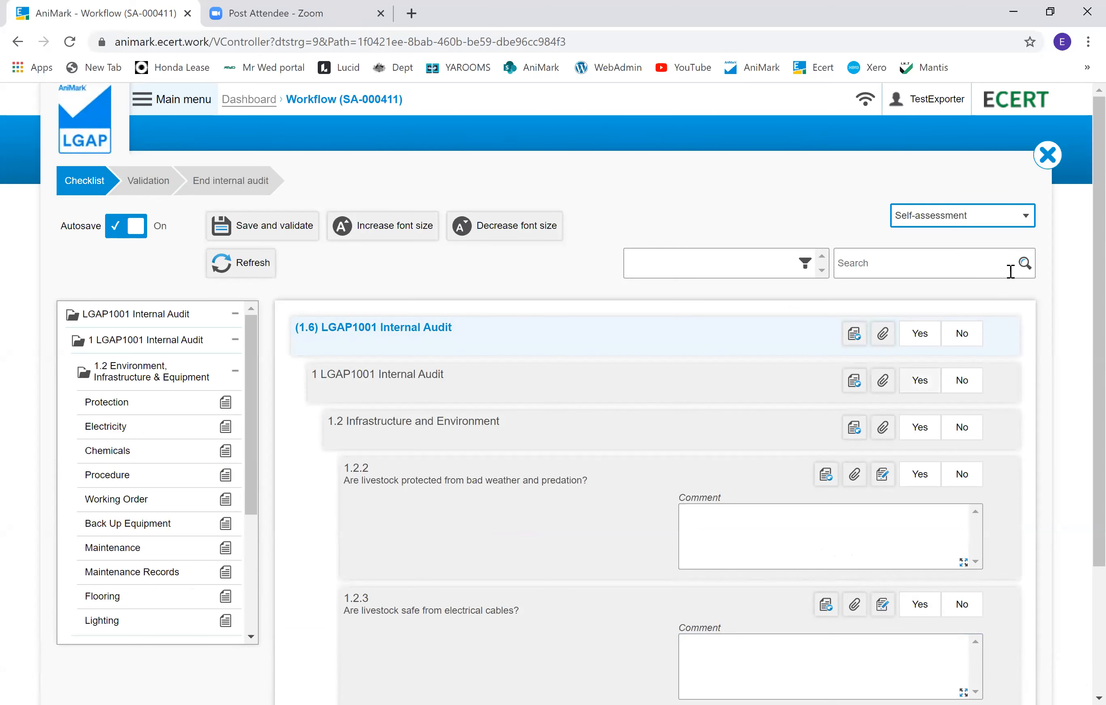
click(1048, 155)
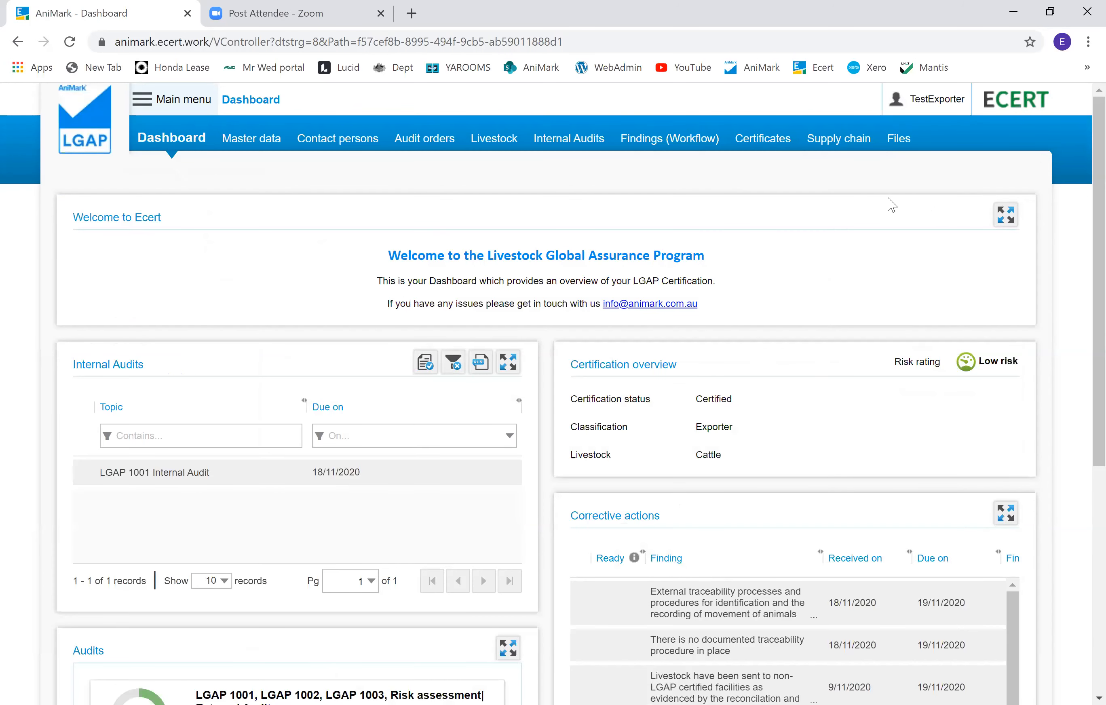
Step: Open the TestExporter internal audit from the Internal Audits page and collapse and re-expand its checklist tree
click(579, 142)
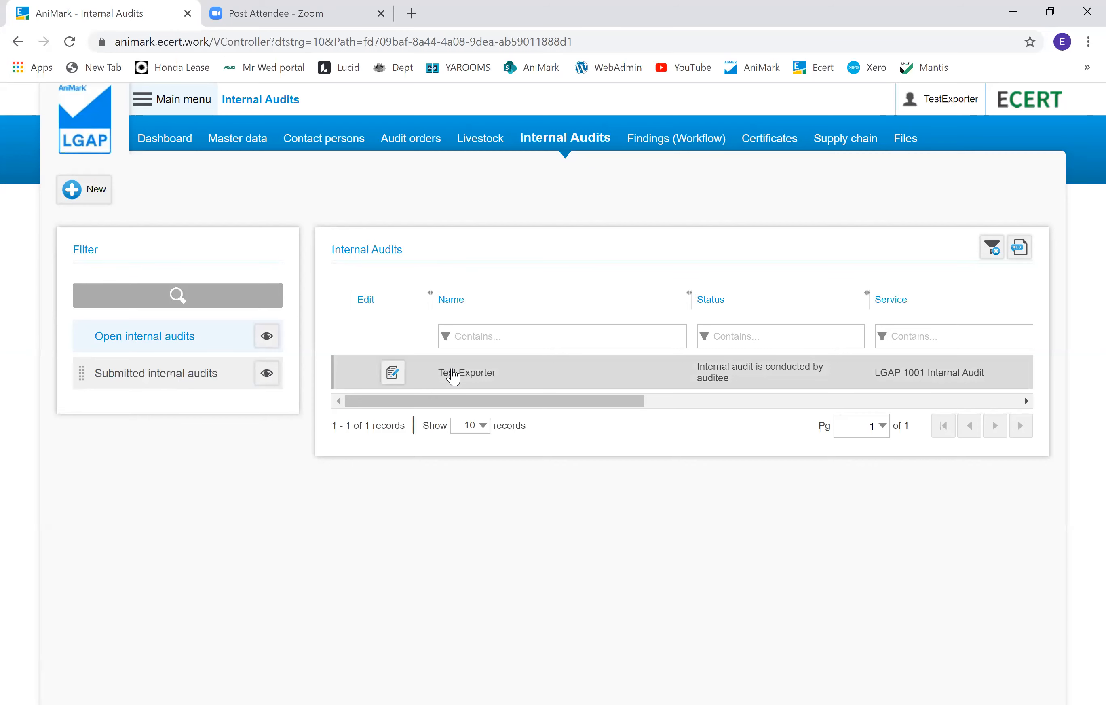
click(453, 377)
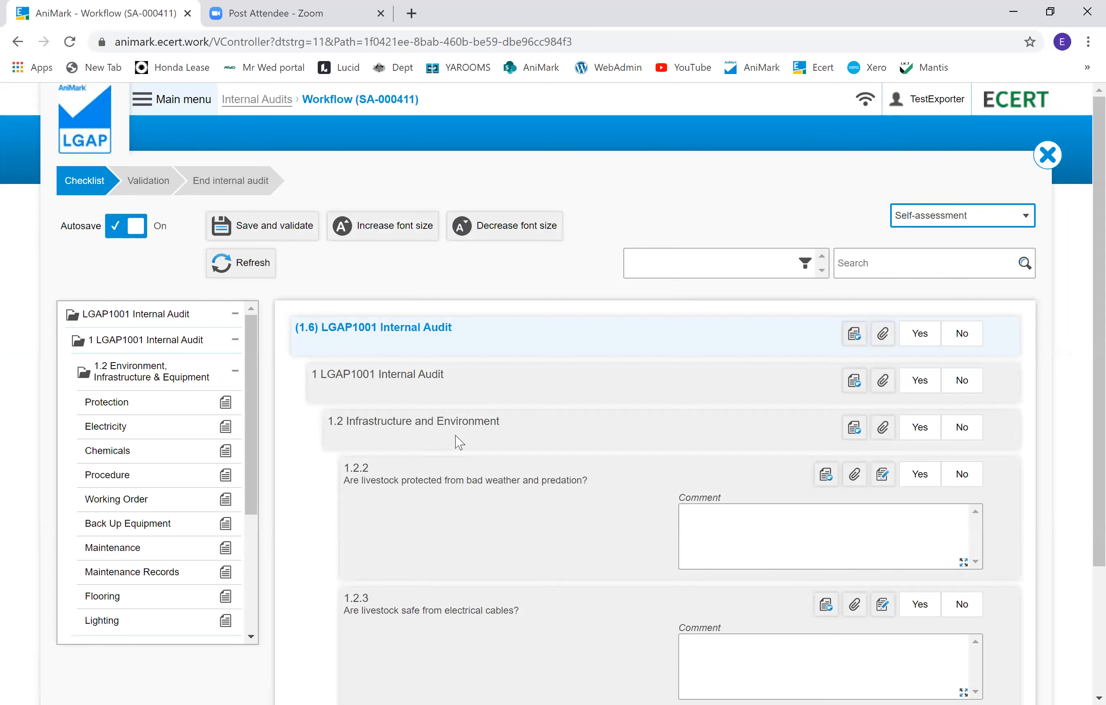
click(232, 320)
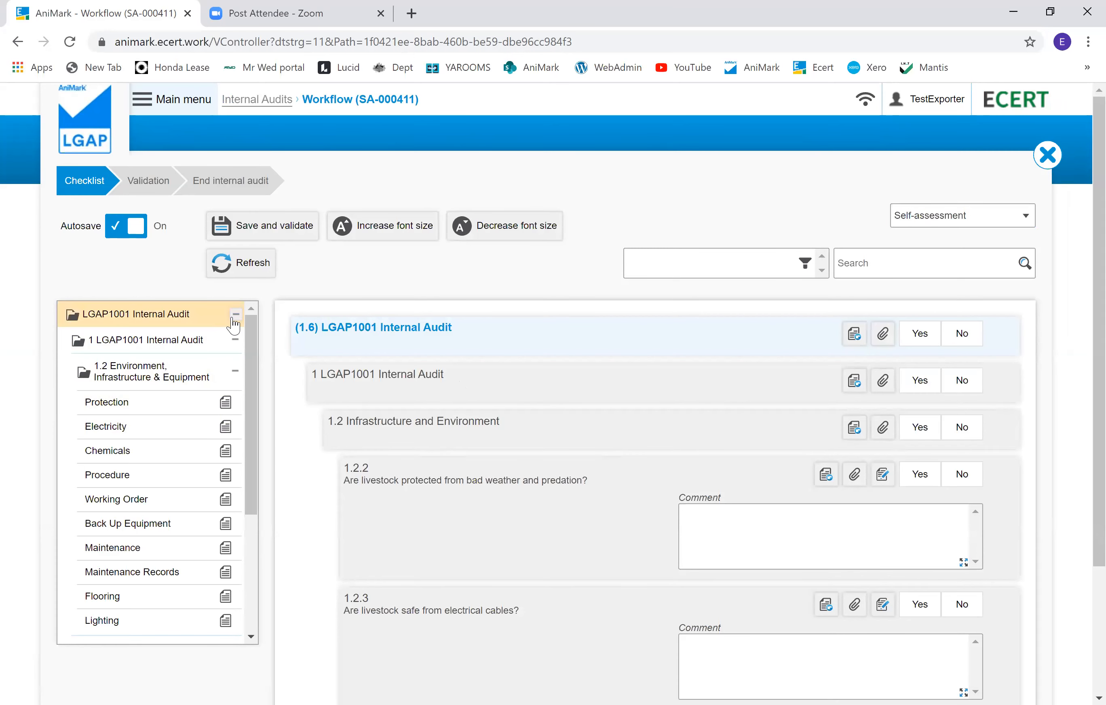
click(248, 315)
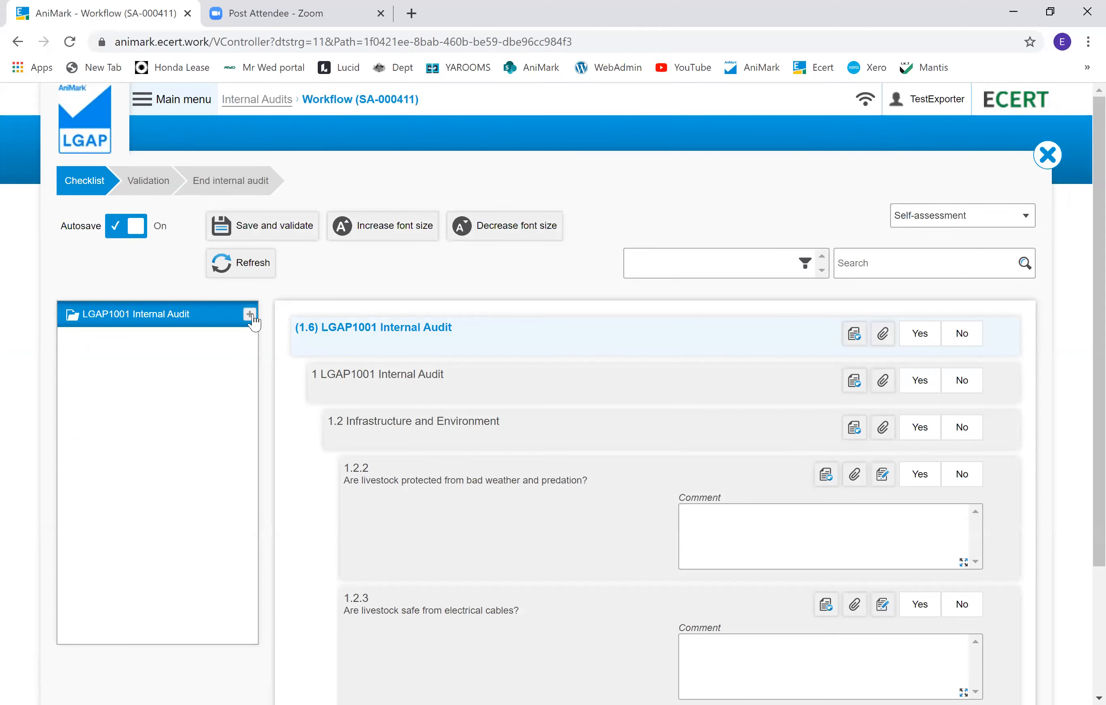
click(243, 344)
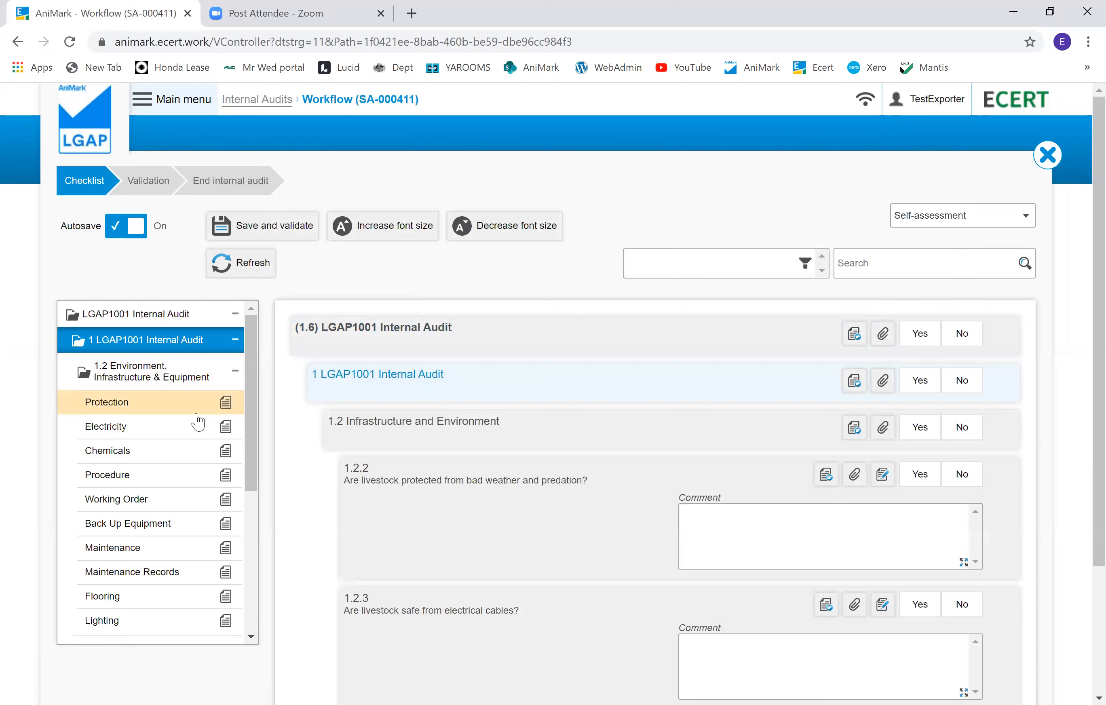
scroll(200, 425, down, 5)
scroll(198, 425, up, 6)
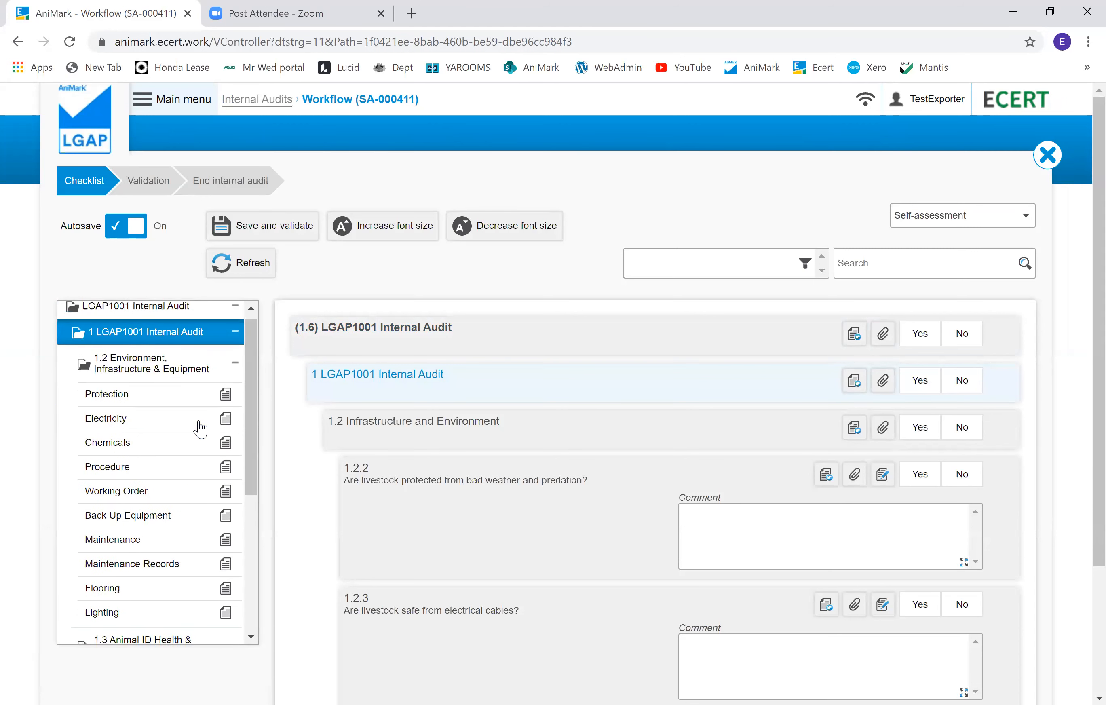
Step: Increase and then decrease the checklist's font size
click(854, 524)
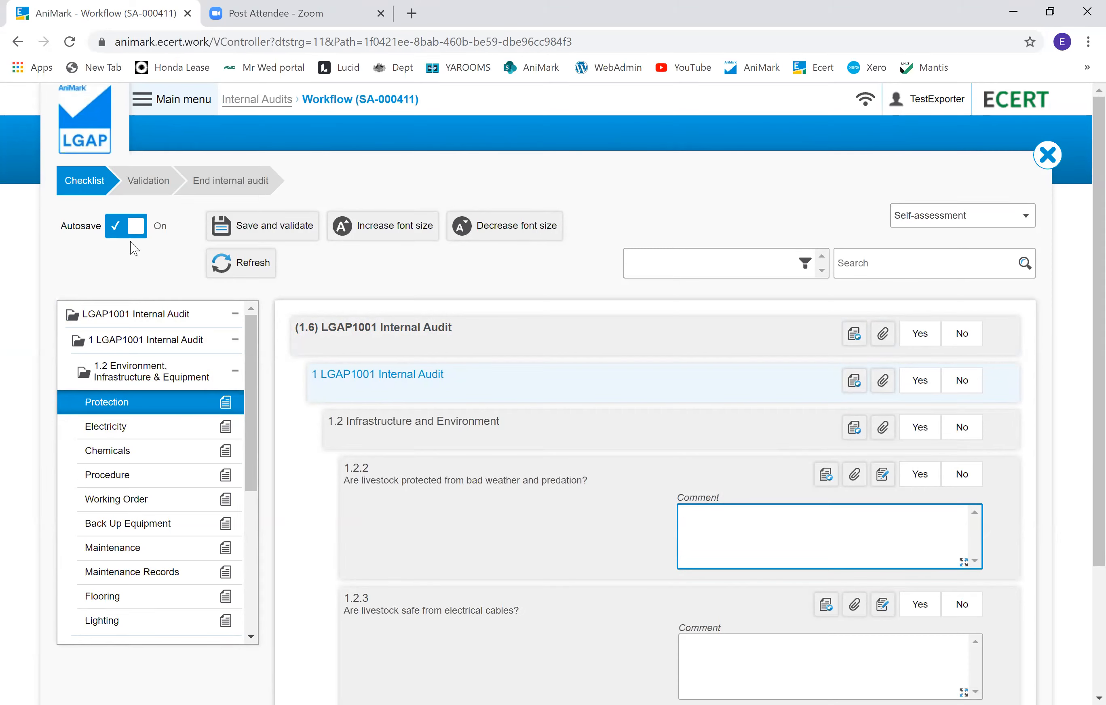
click(357, 232)
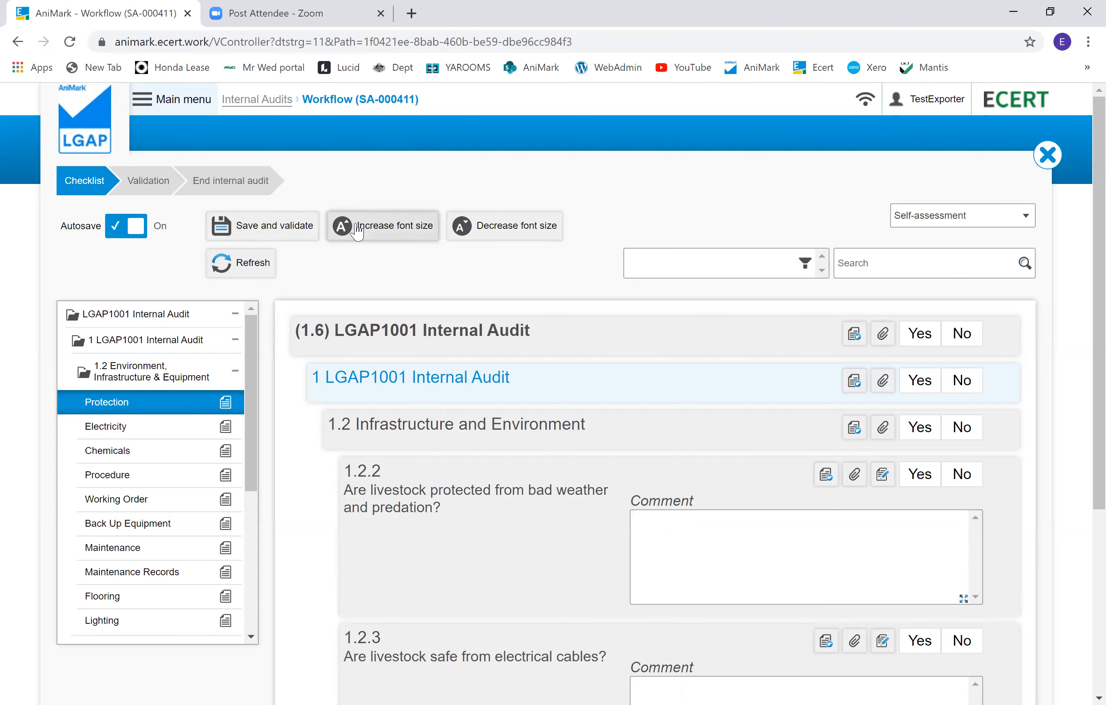
click(512, 233)
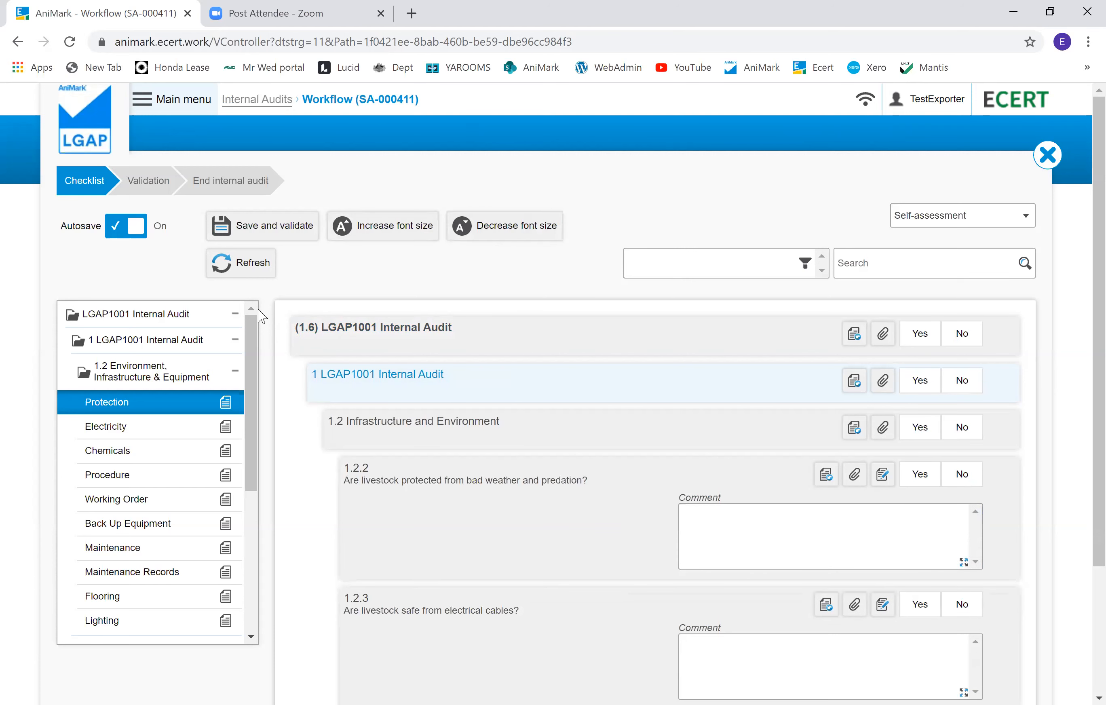
Step: Answer question 1.2.2 Yes and enter 'comment' in its comment box
scroll(581, 466, down, 4)
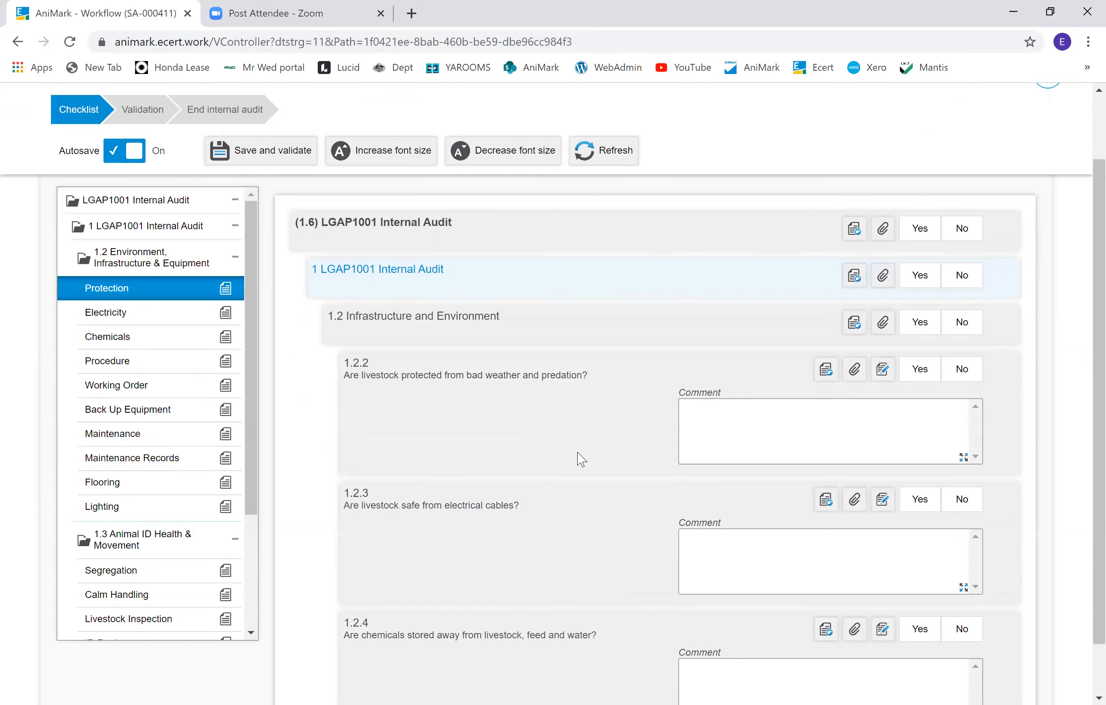
click(726, 358)
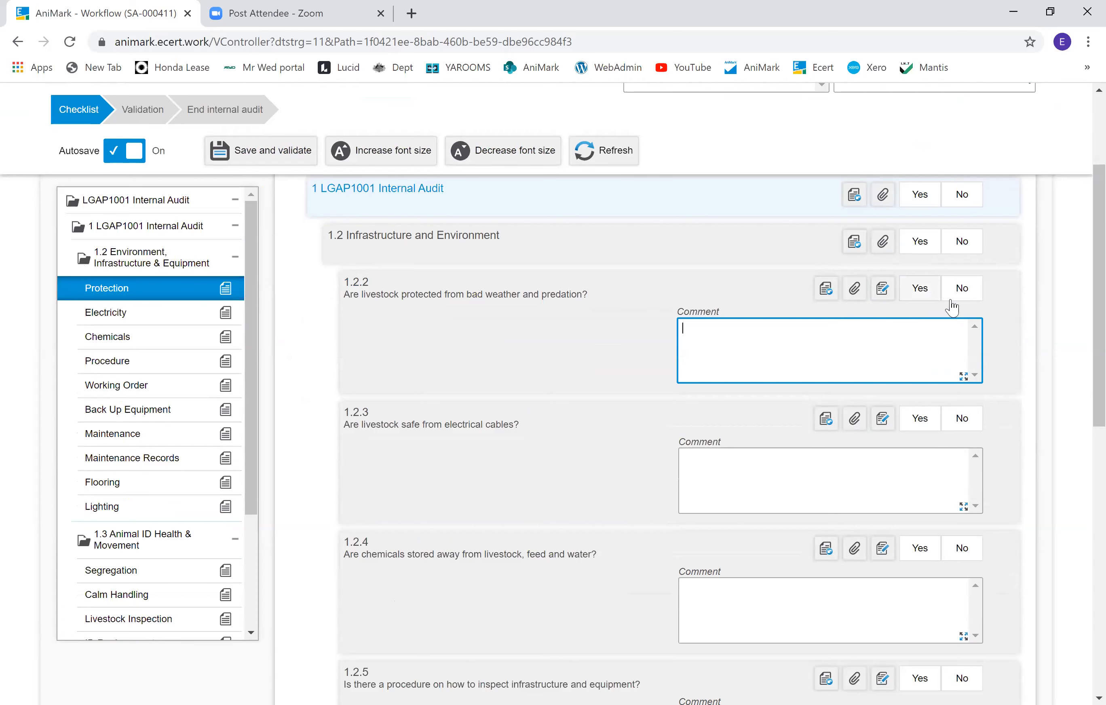
click(920, 290)
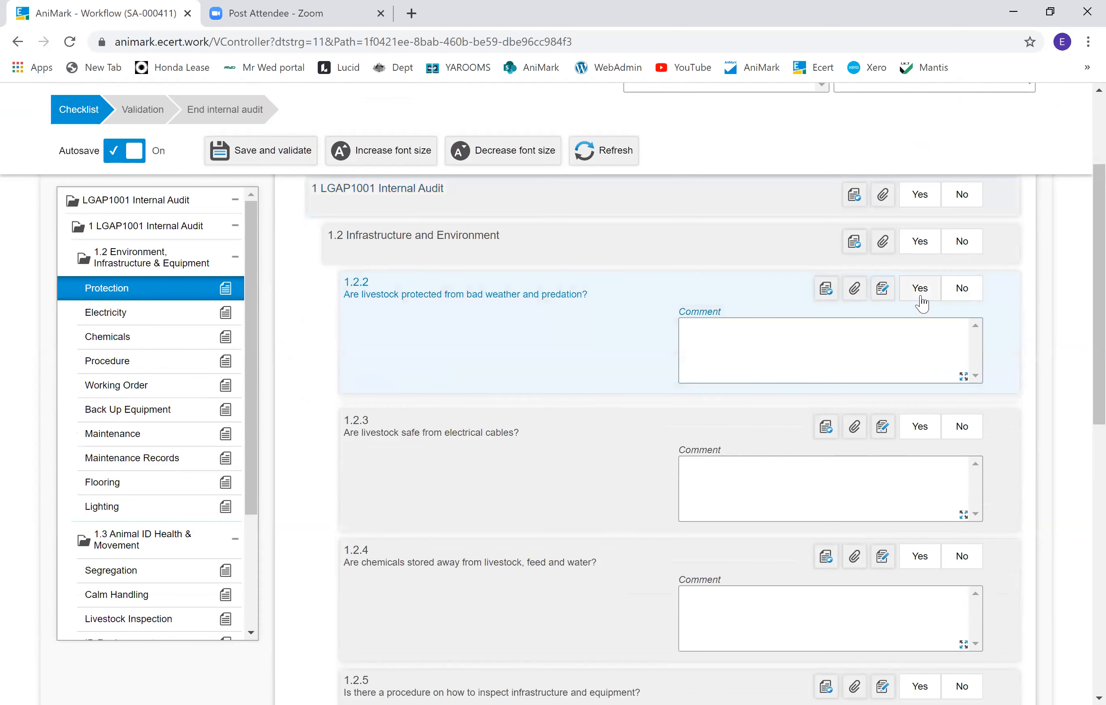
click(882, 355)
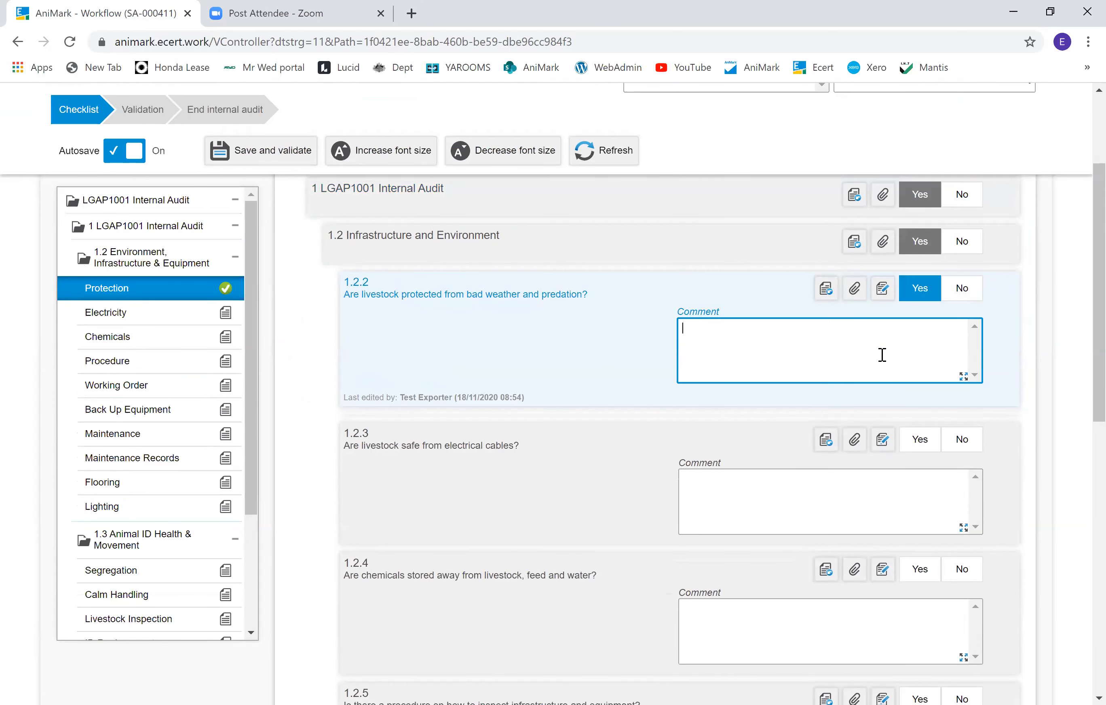
text(comment)
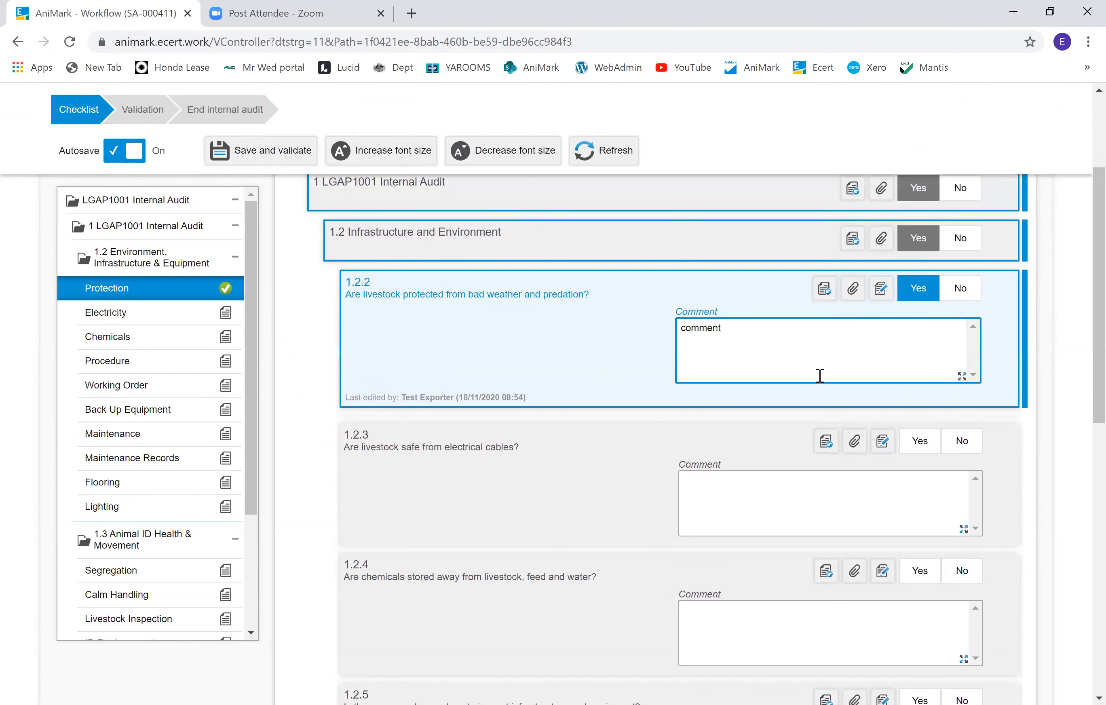
Step: View the guidance for question 1.2.2 and its comment in the expanded view, closing each
click(882, 290)
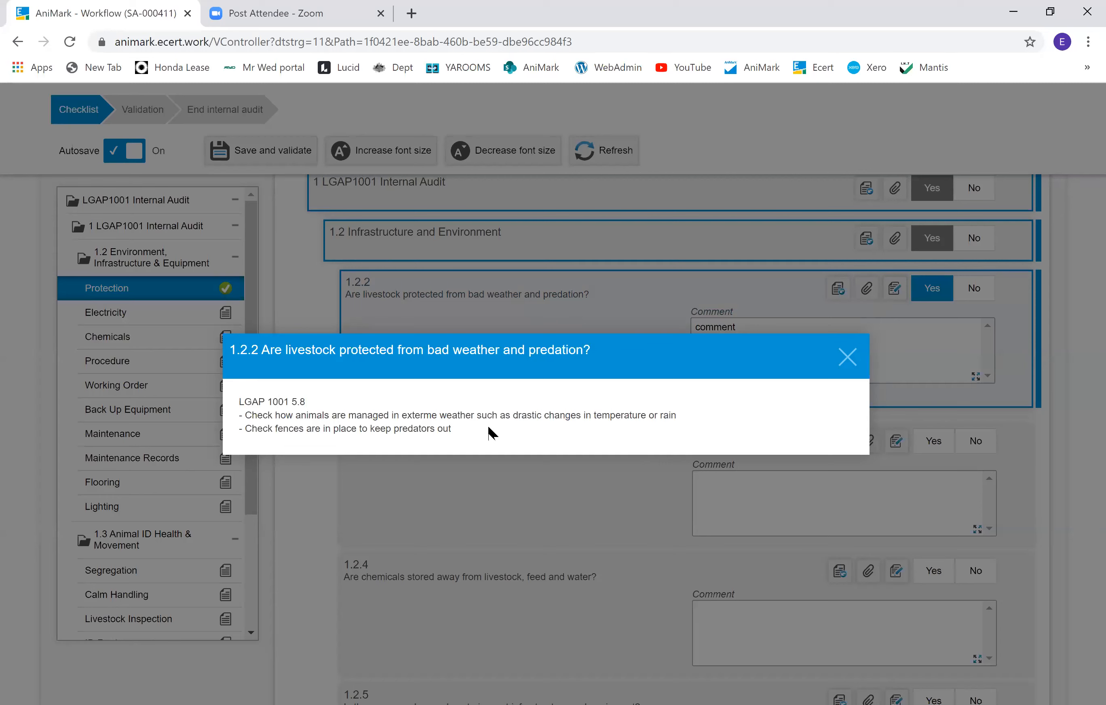
click(849, 362)
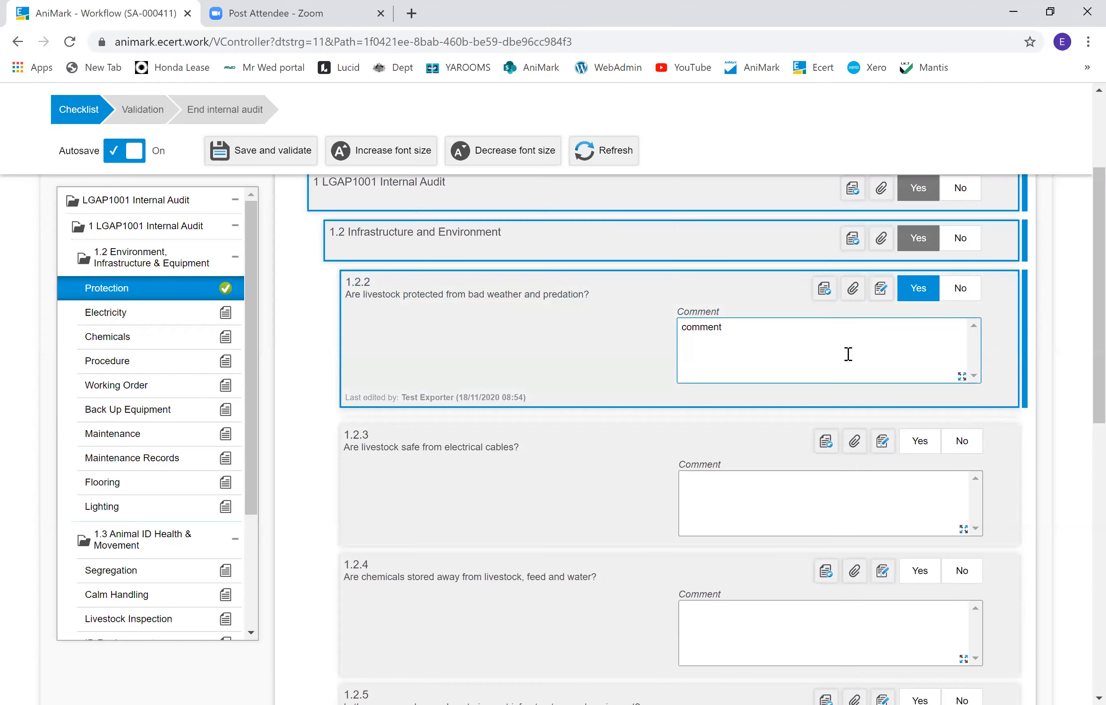
click(963, 378)
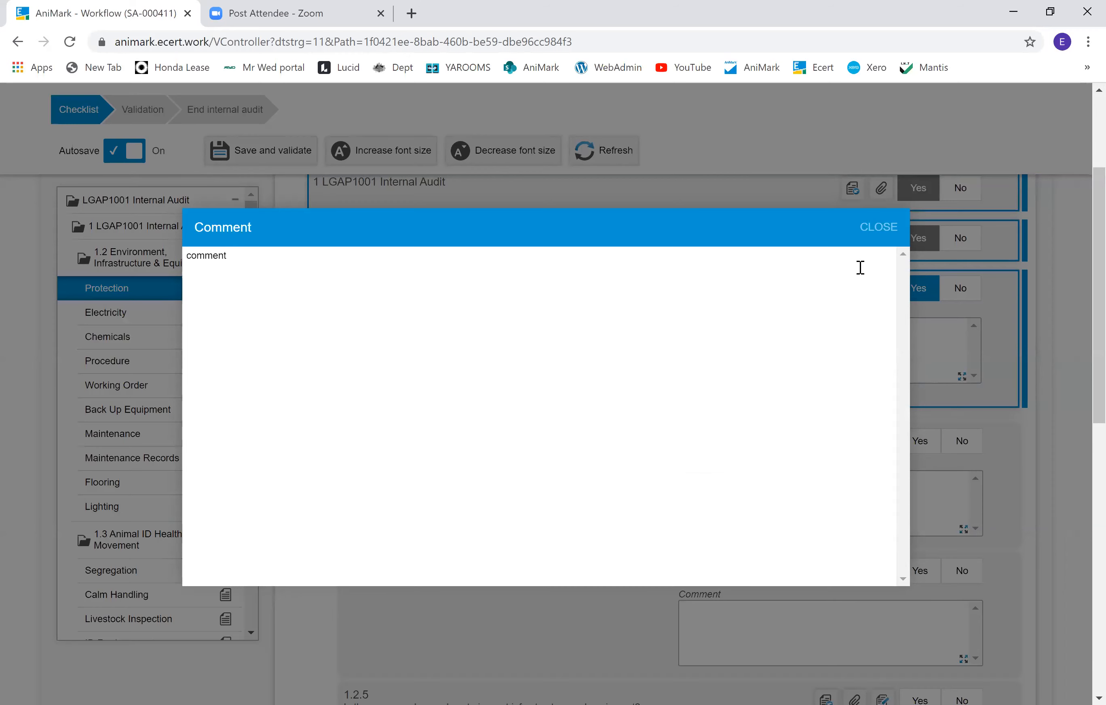
click(873, 232)
Step: Answer question 1.2.3 No and tick its nonconformity confirmation
scroll(854, 367, down, 2)
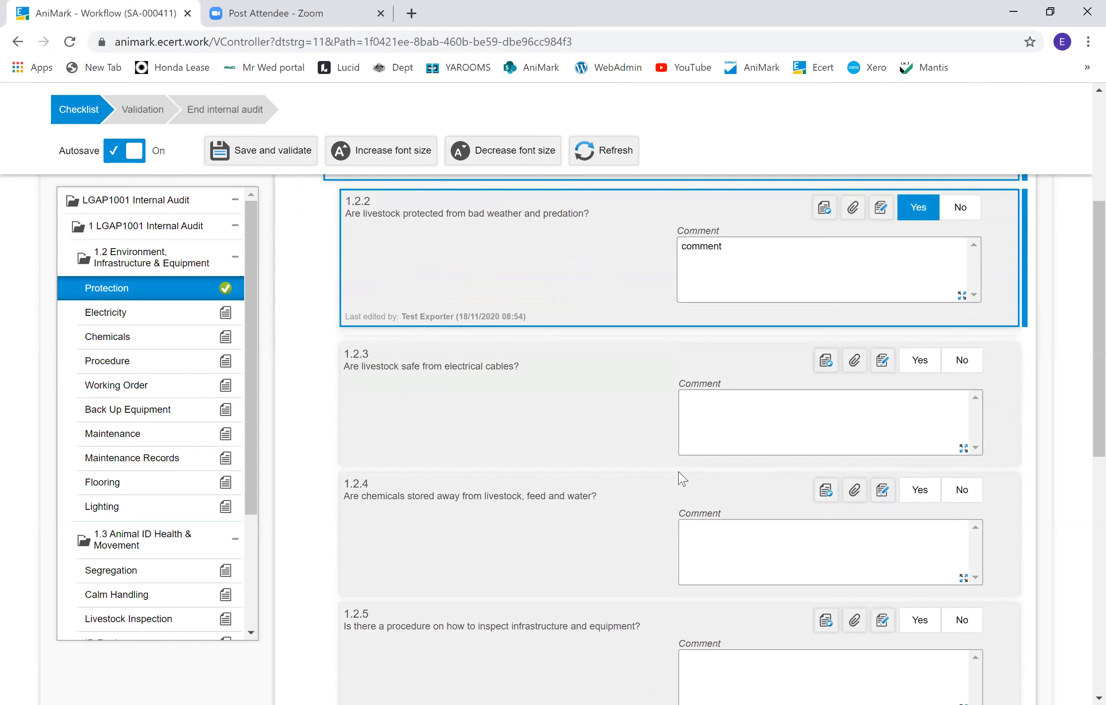
click(964, 363)
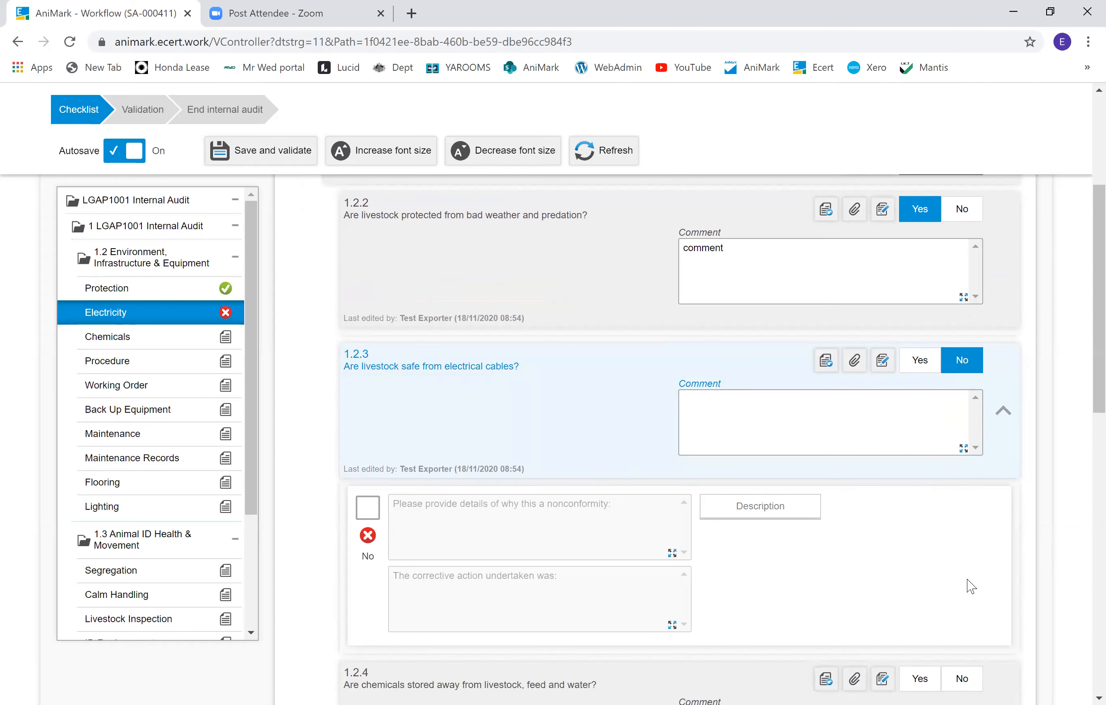
click(369, 516)
click(532, 509)
click(653, 499)
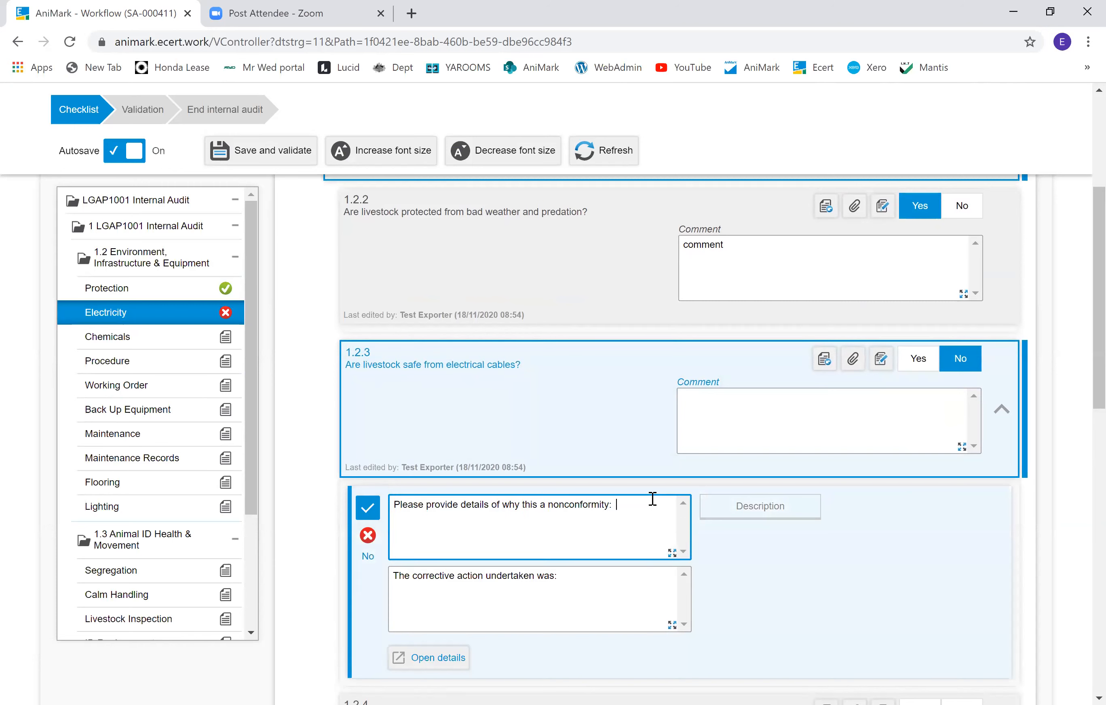
Step: Enter 'comment comment cmment' as the nonconformity details and 'comments comment' as the corrective action undertaken
text(comment comment cmment)
click(647, 595)
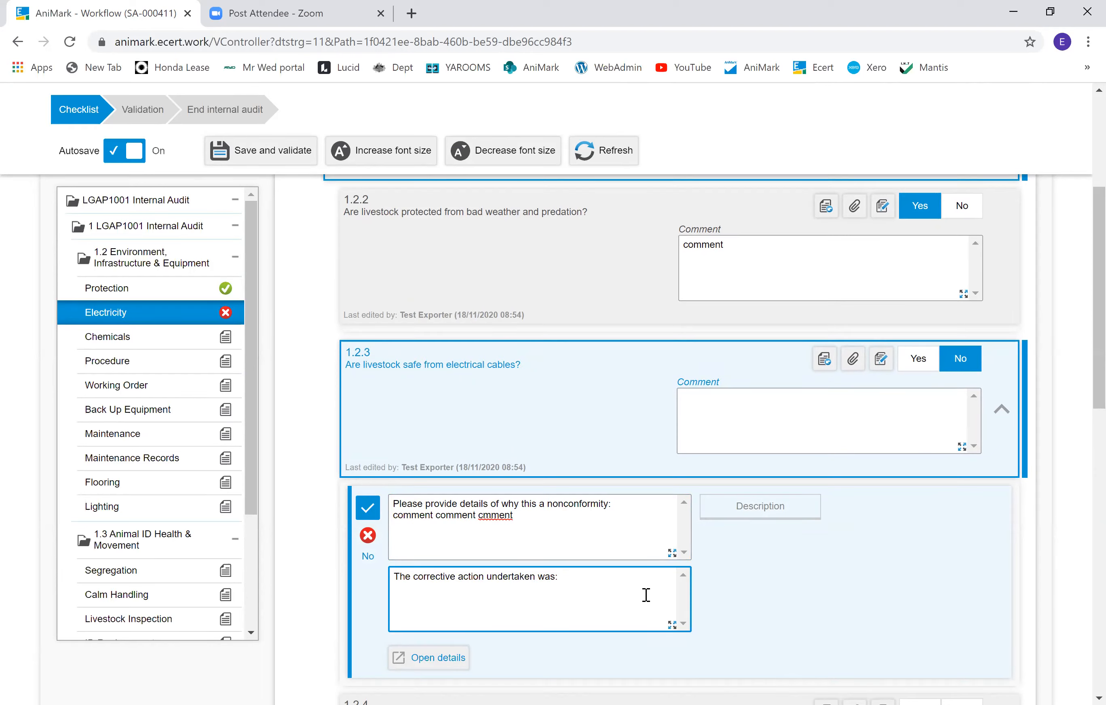
text(comments comment)
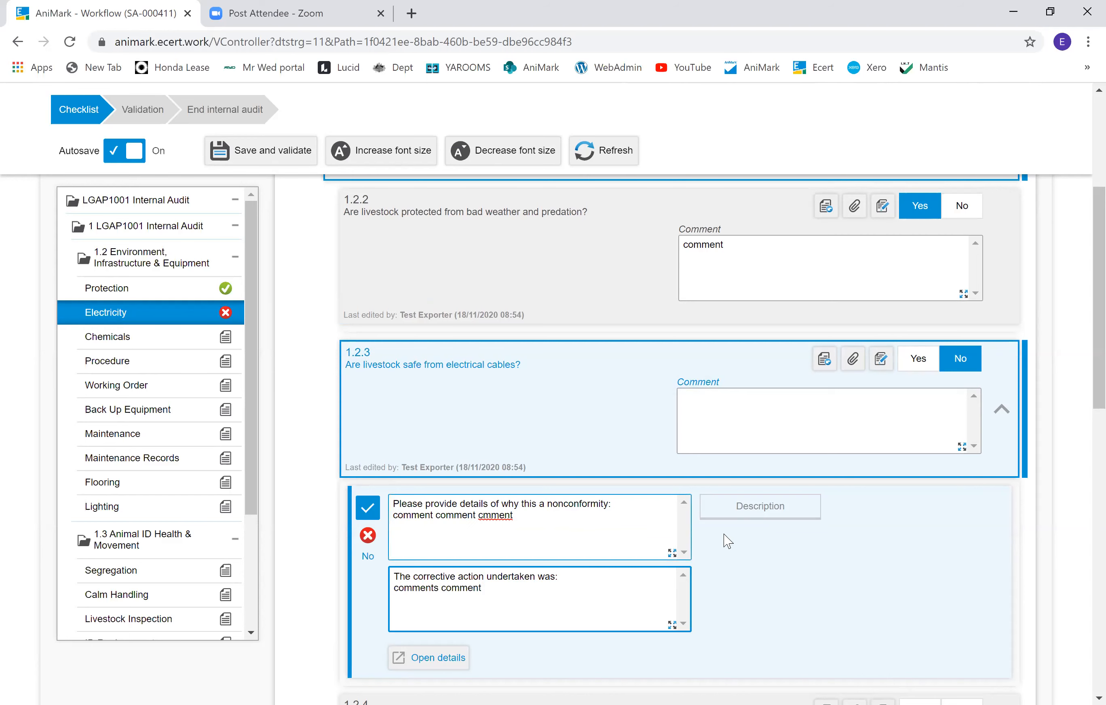
Step: Attach Test document from the Documents folder to question 1.2.3 and save the added file
click(833, 405)
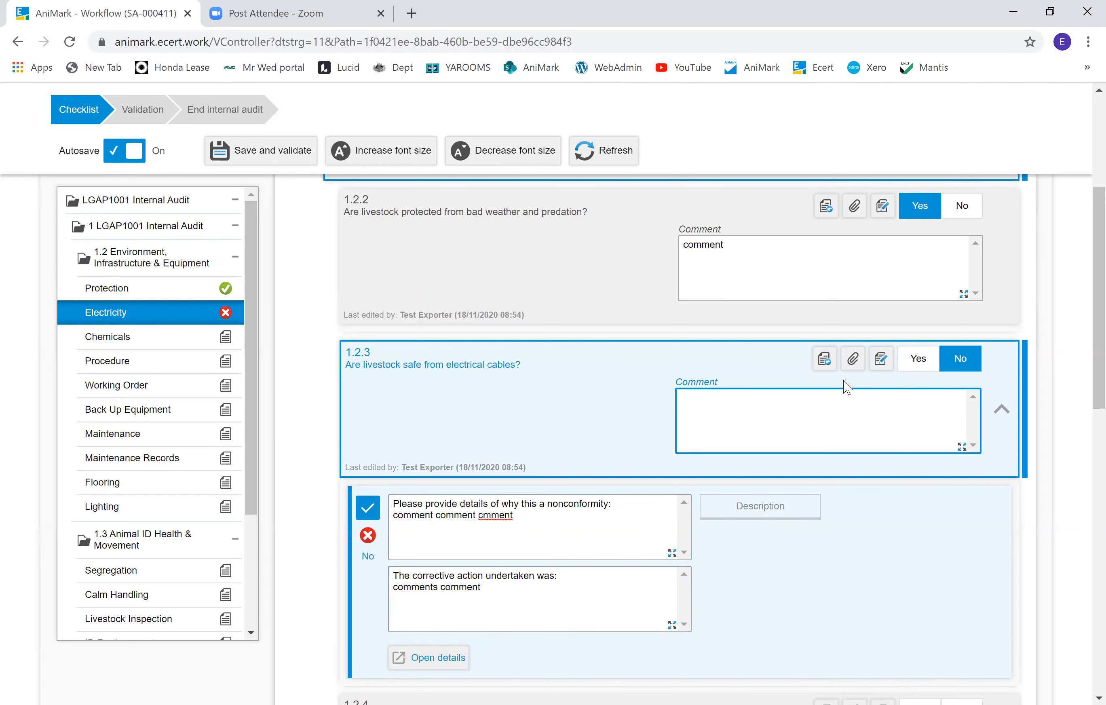
click(854, 360)
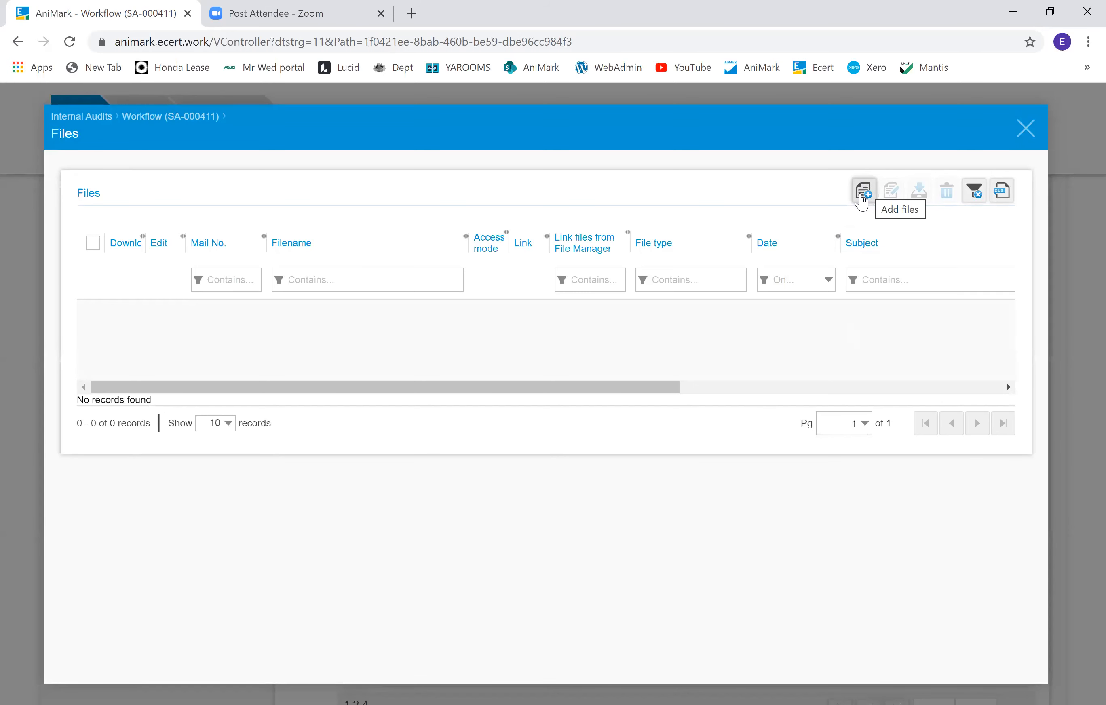
click(862, 202)
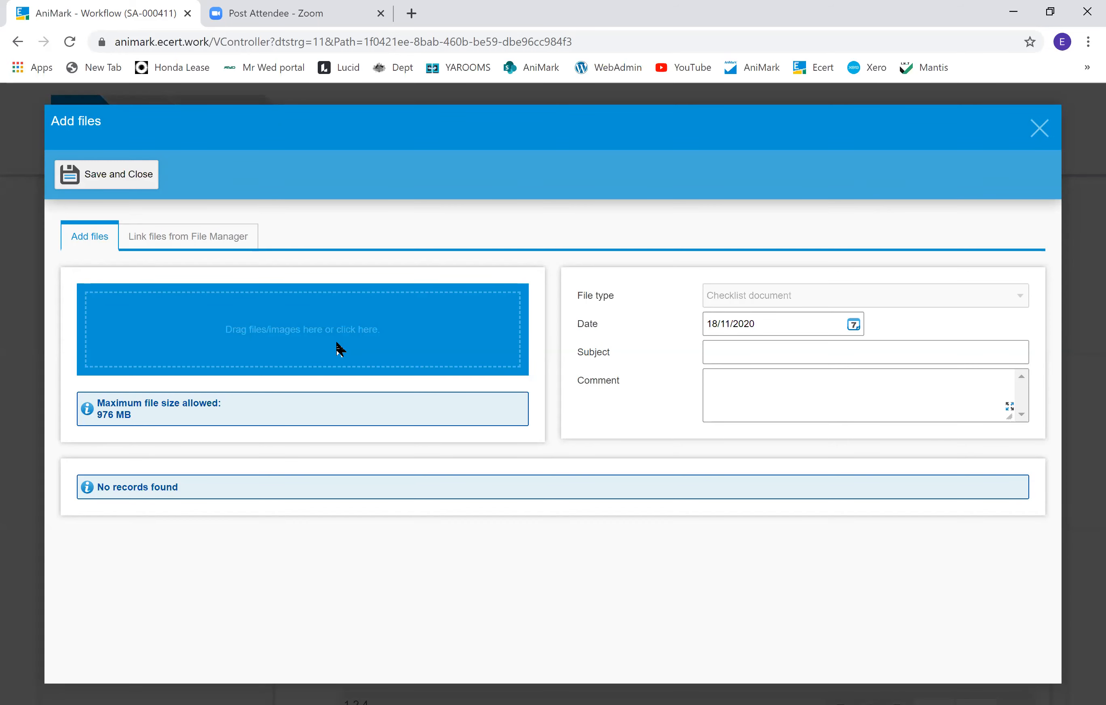
click(335, 342)
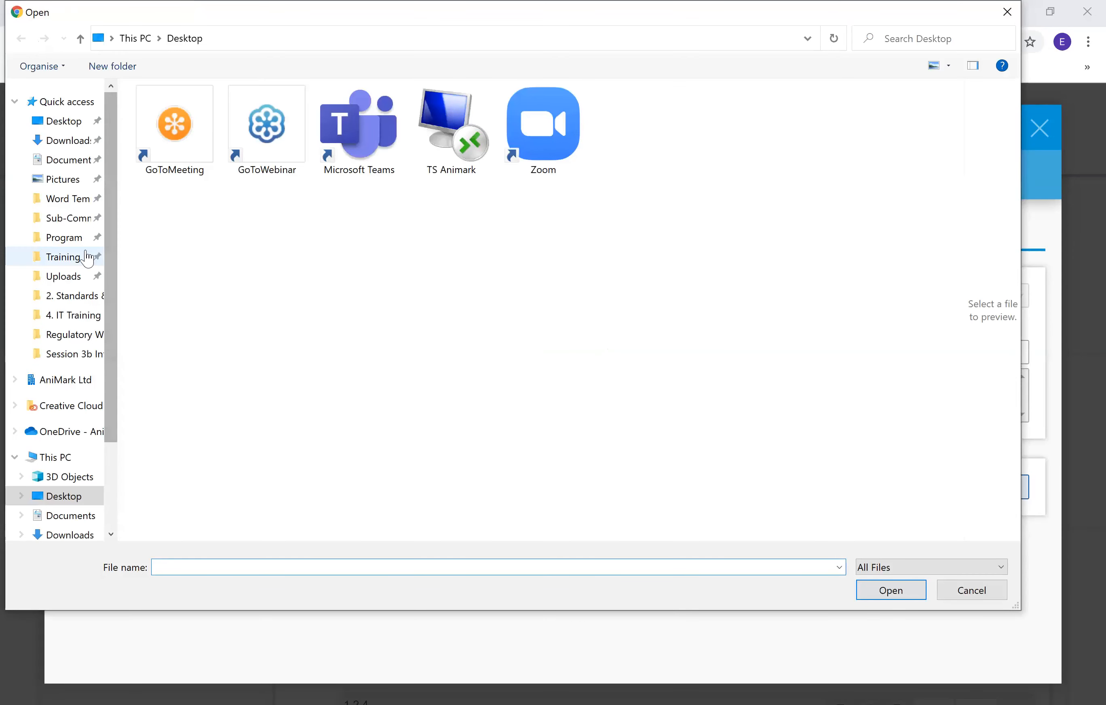
click(83, 160)
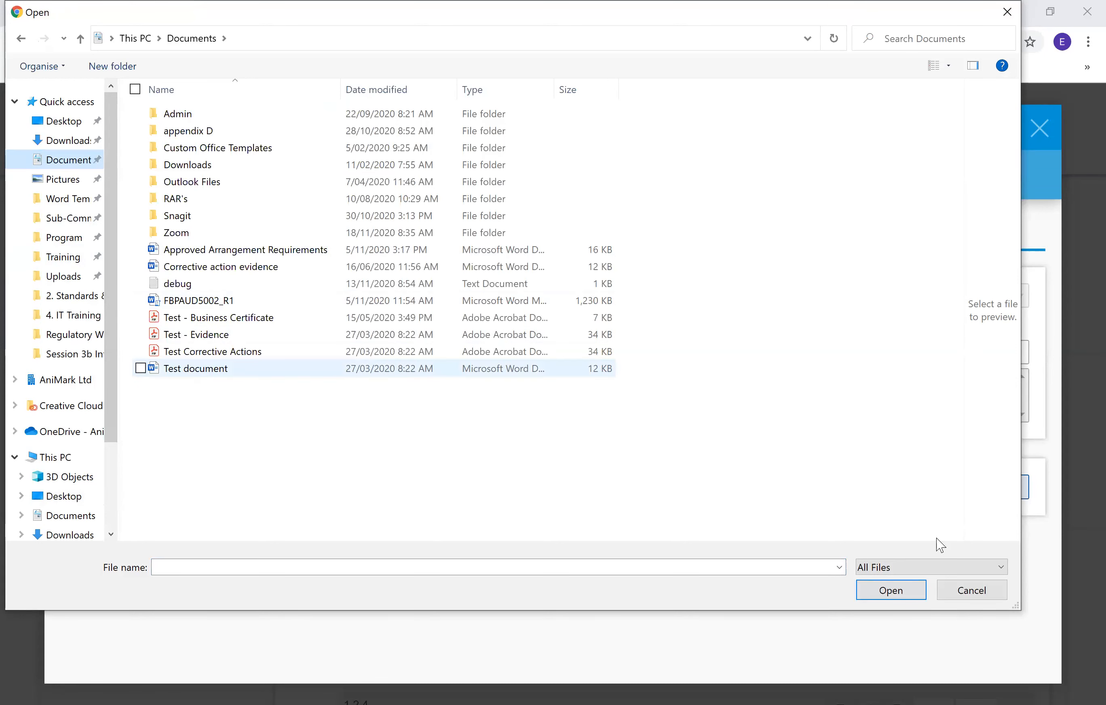
click(891, 590)
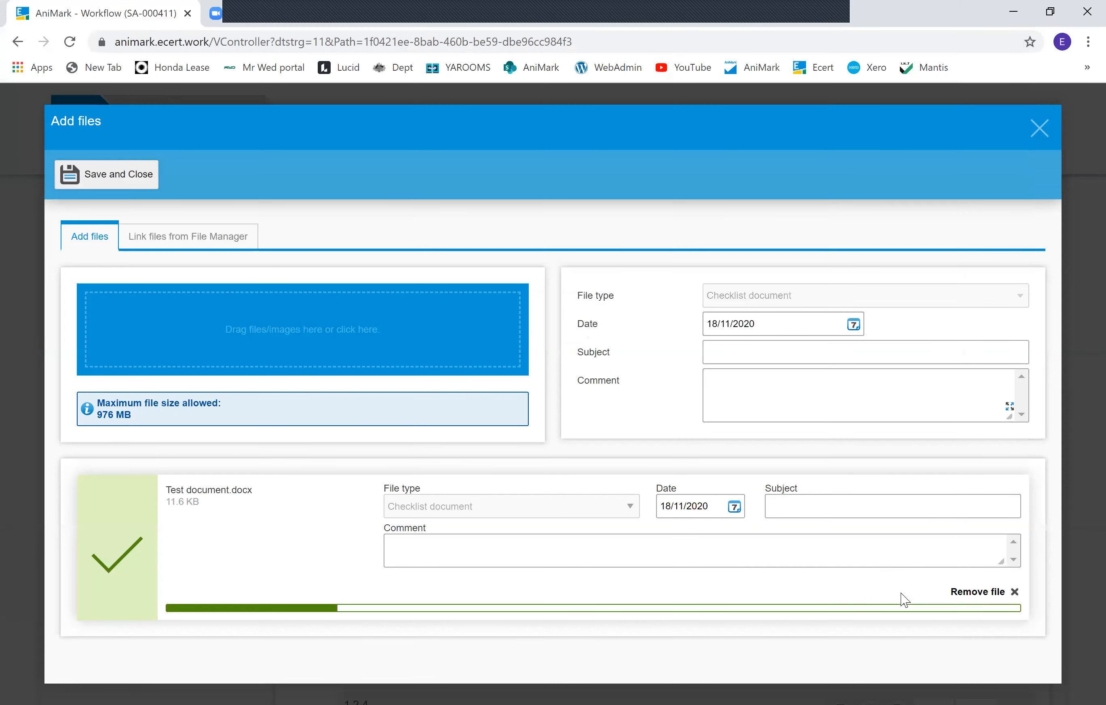
click(123, 174)
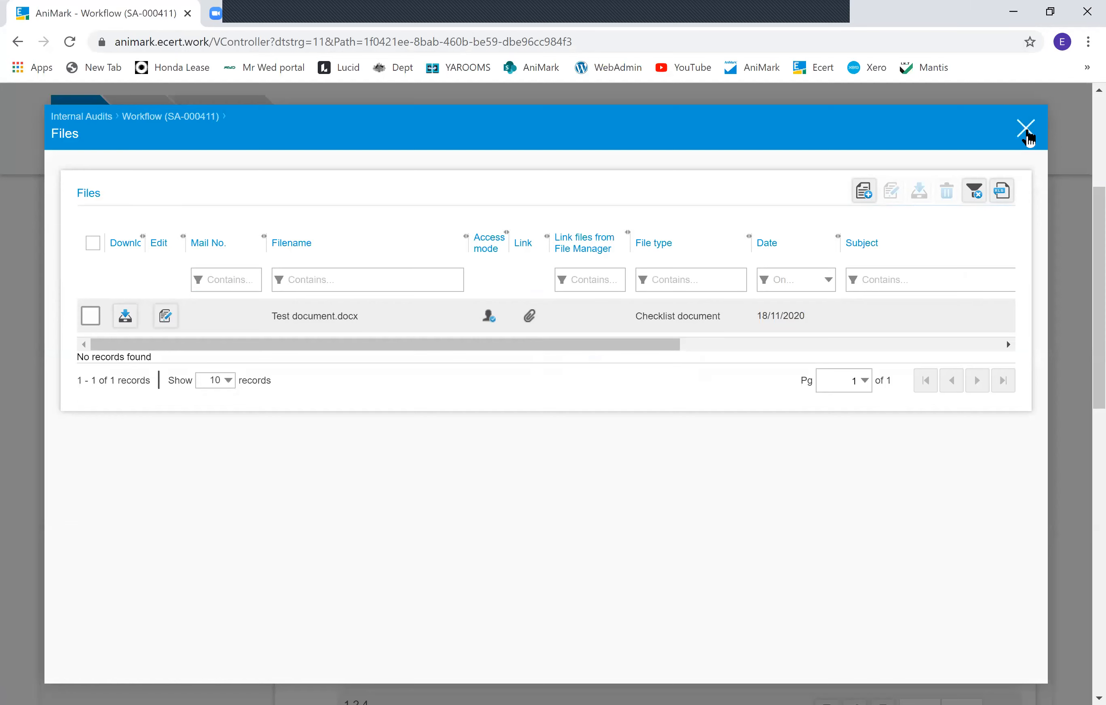
click(1025, 129)
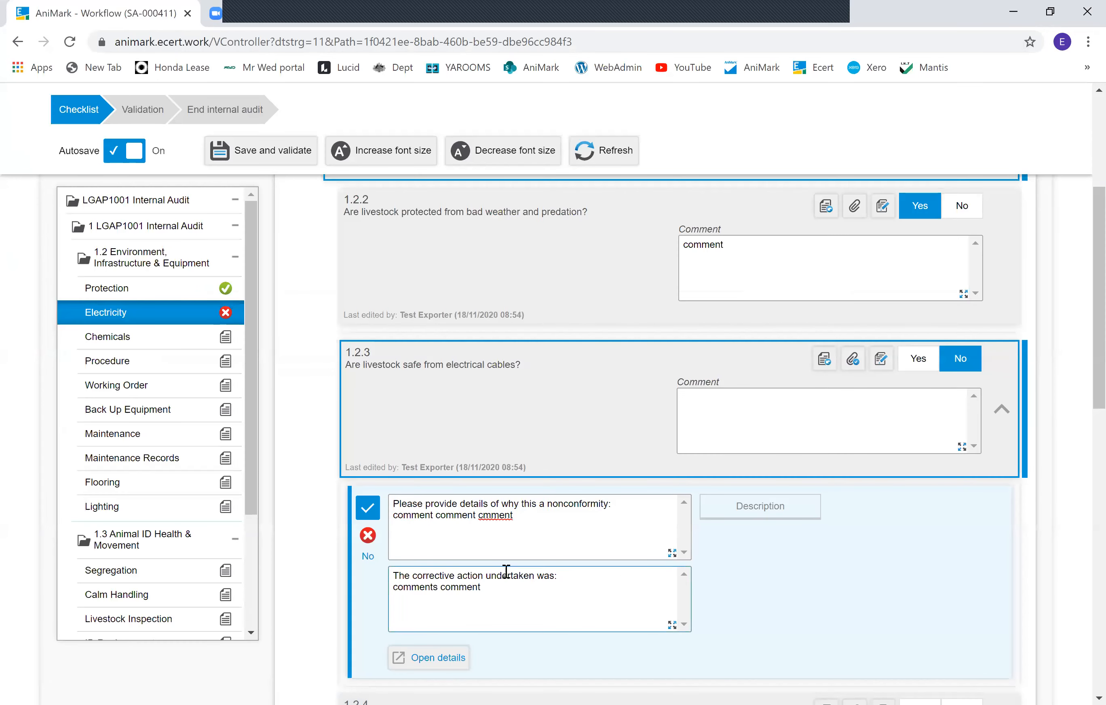
Step: Select question 1.2.4 and answer question 1.2.5 Yes
scroll(999, 523, down, 5)
click(914, 396)
click(928, 540)
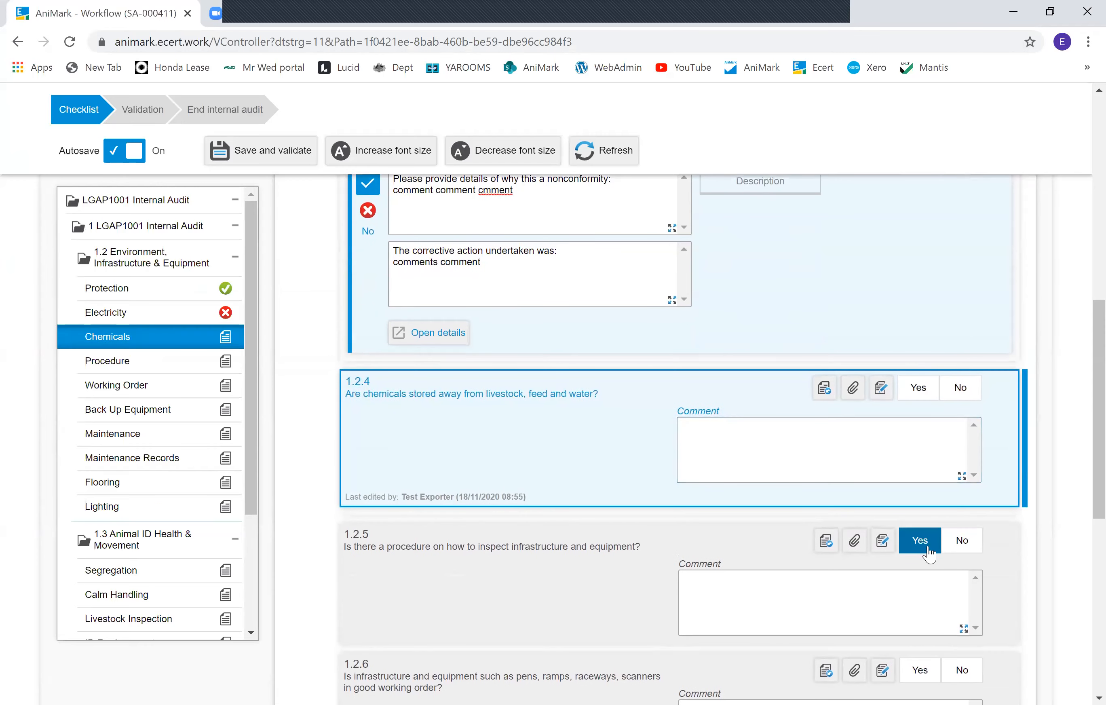
Step: Answer questions 1.2.6 through 1.2.11 Yes, then answer the 1.3 Animal ID Health & Movement section Yes
click(921, 460)
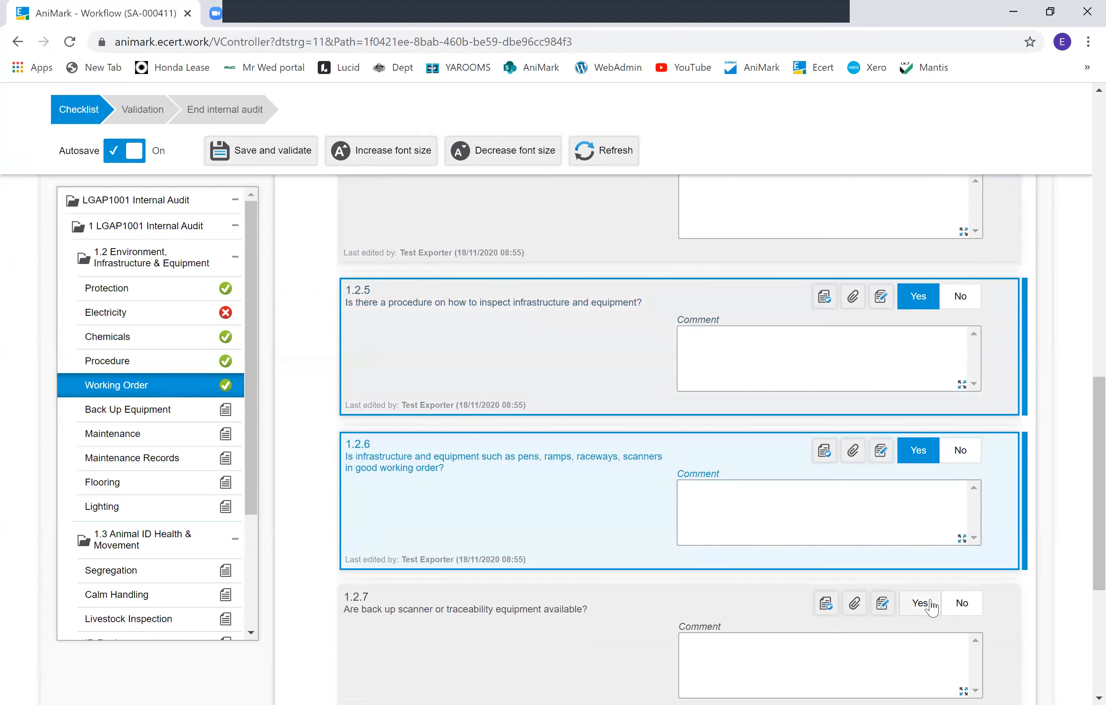
click(920, 601)
click(920, 440)
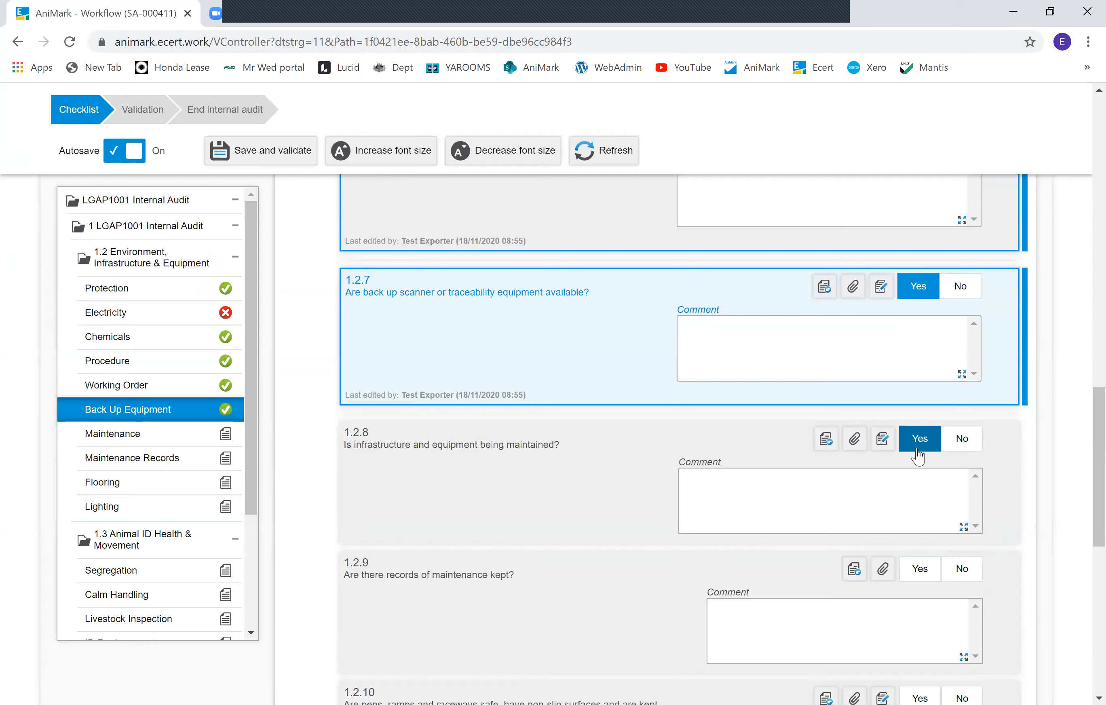
click(923, 599)
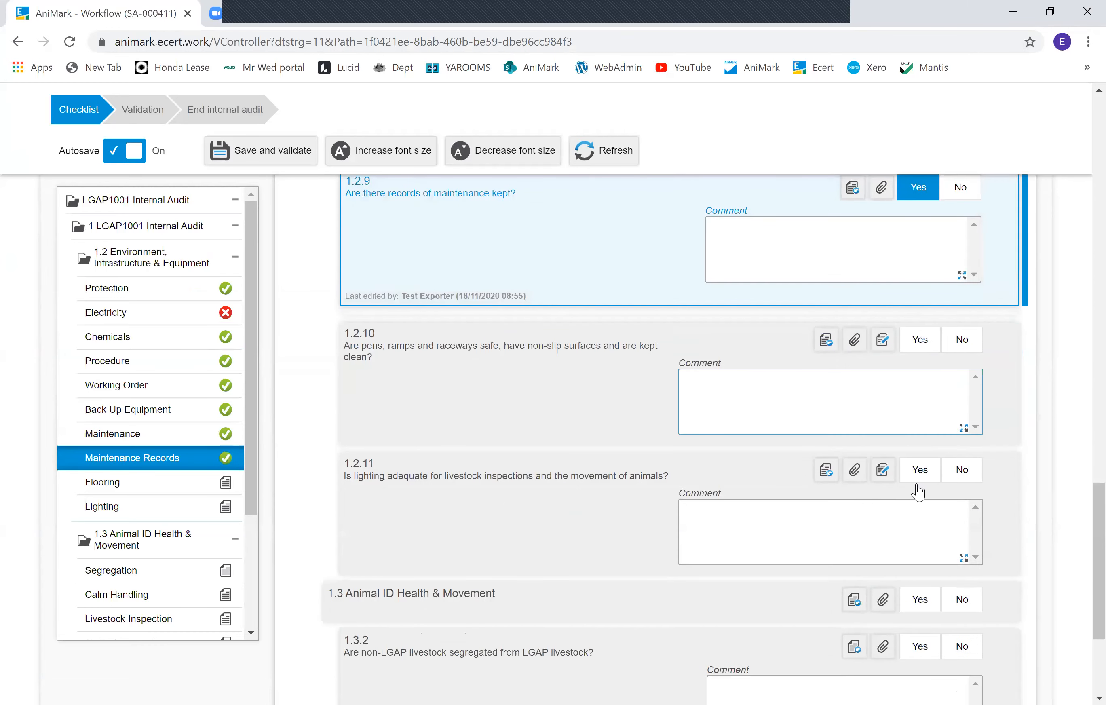
click(920, 346)
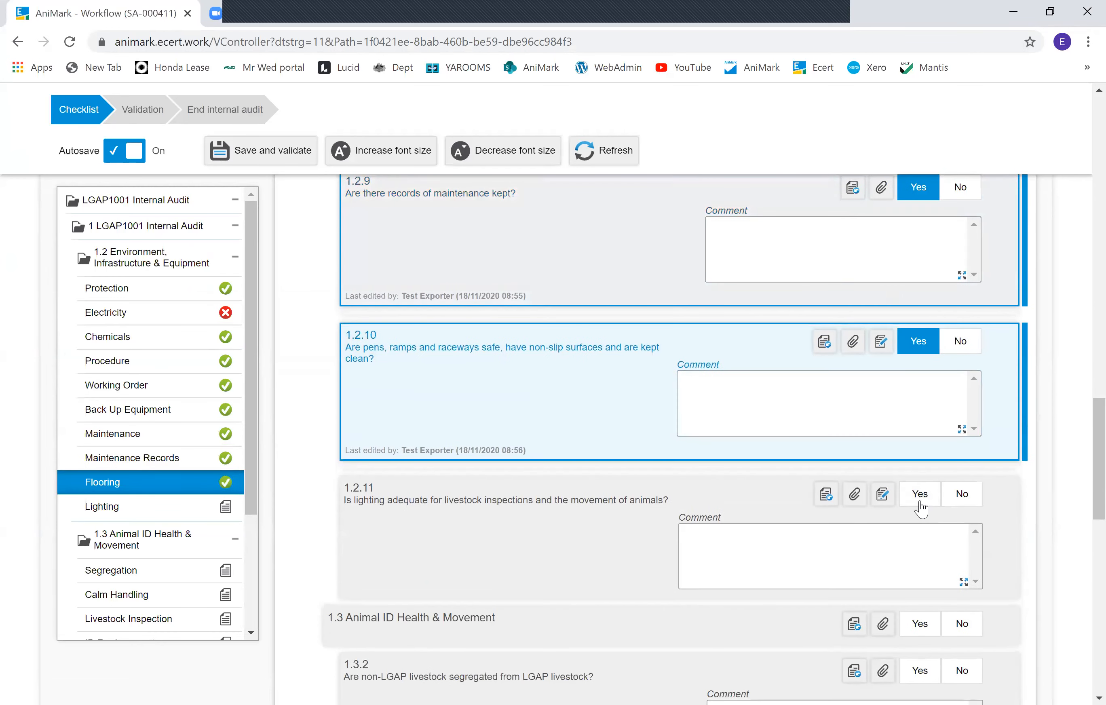
click(920, 508)
click(921, 403)
Step: Validate the checklist and move on to the End internal audit stage
click(568, 441)
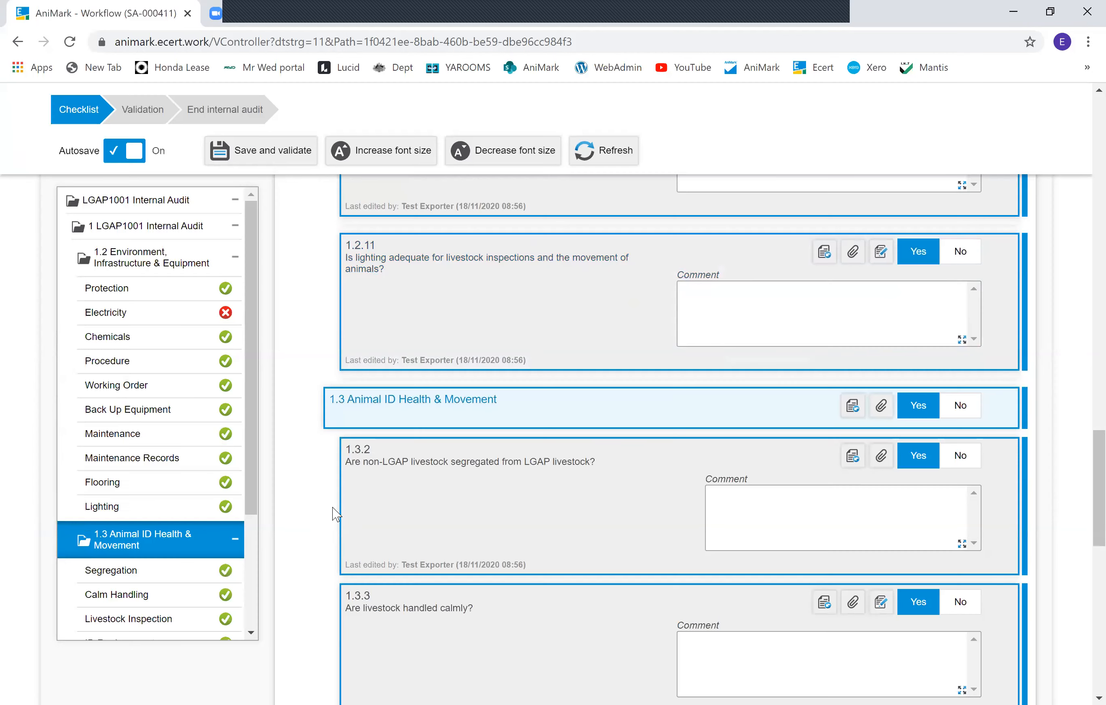
drag(257, 513, 268, 333)
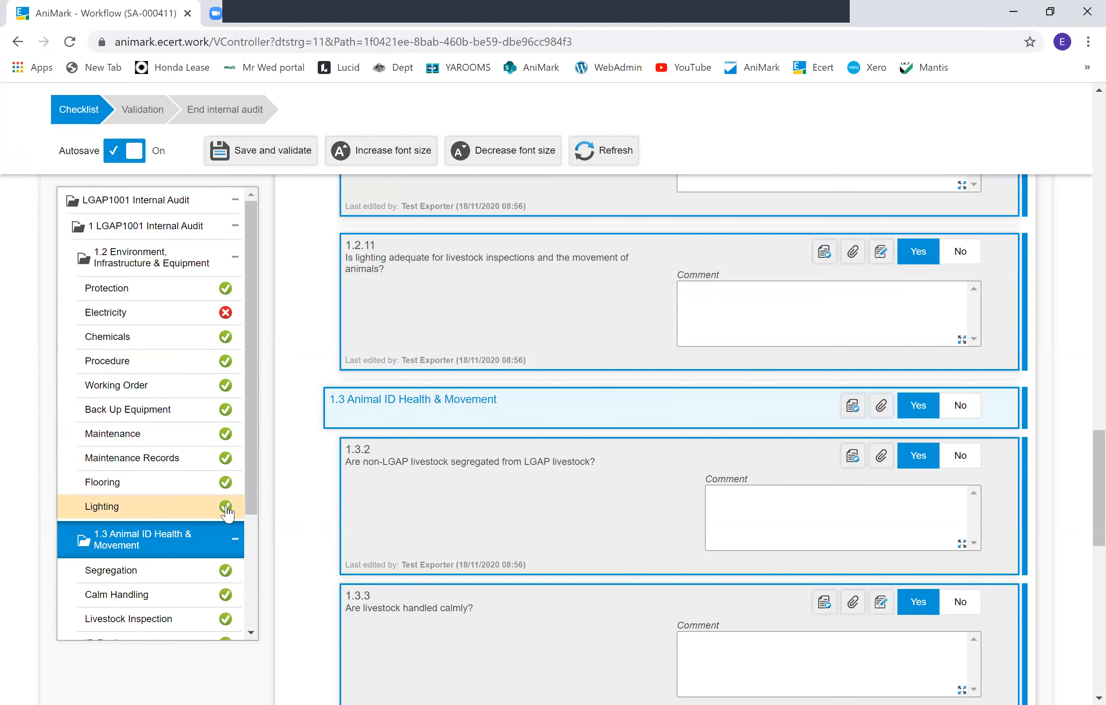
scroll(309, 318, up, 5)
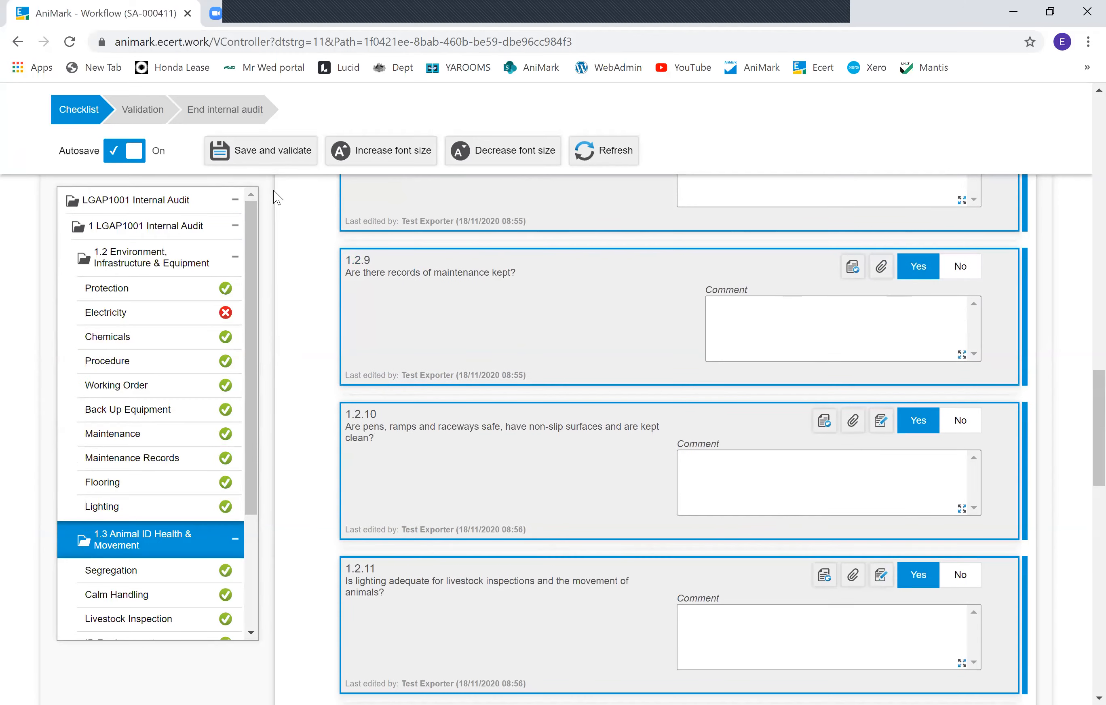
click(273, 164)
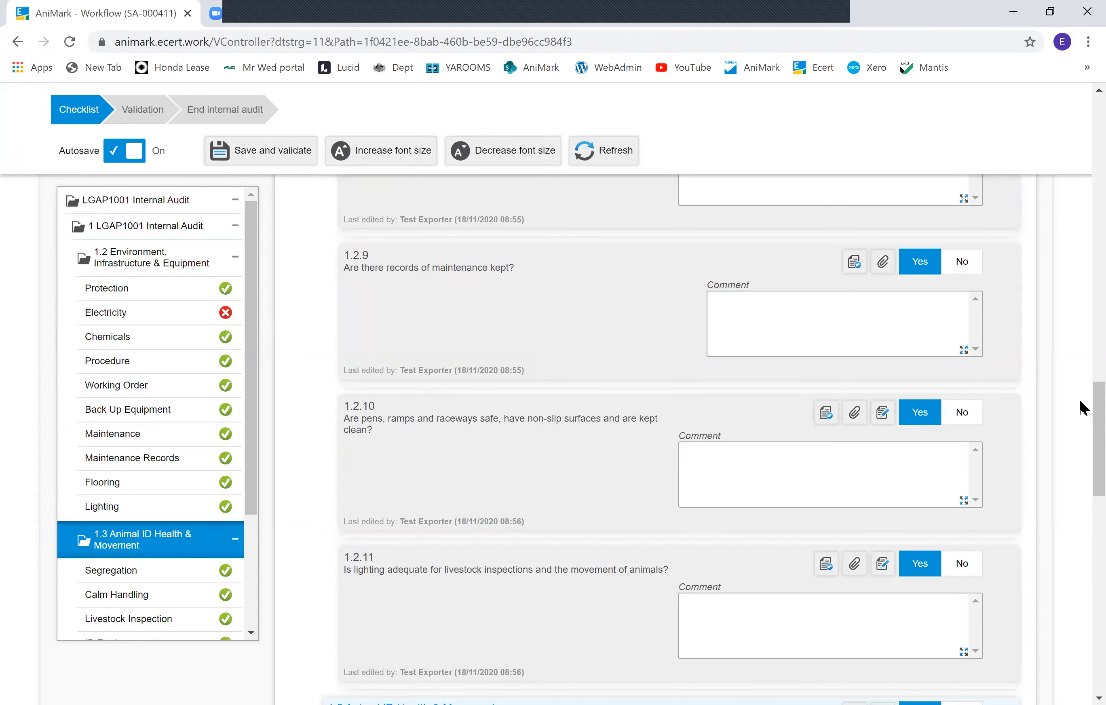
drag(1084, 411, 1083, 114)
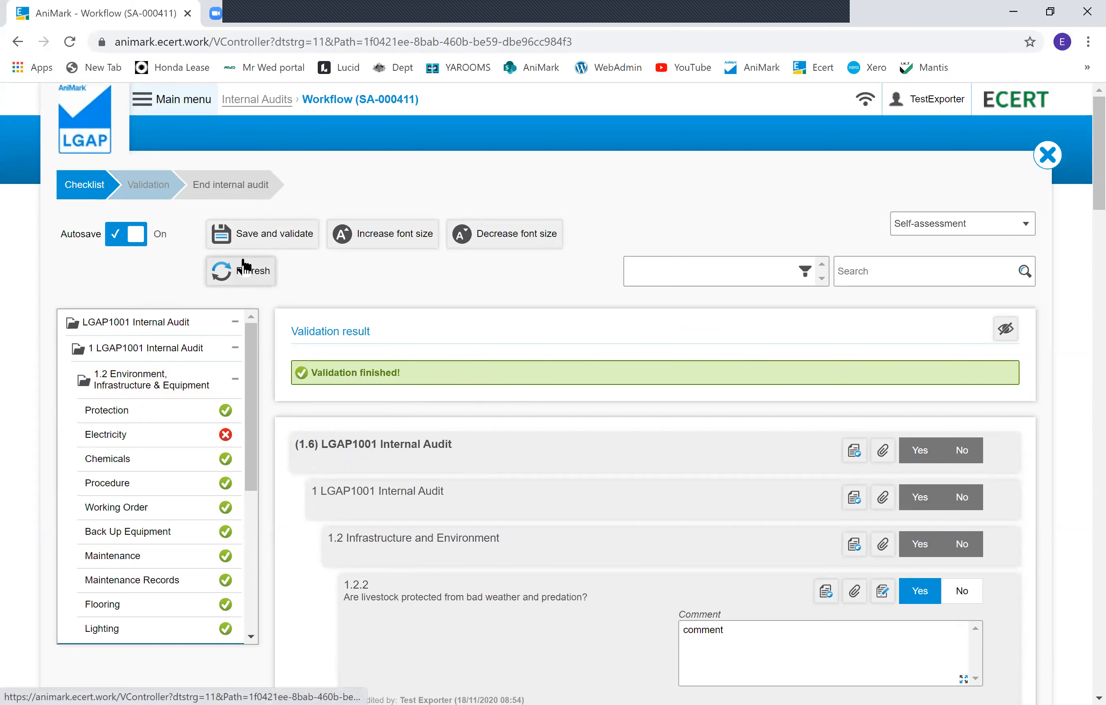
click(160, 191)
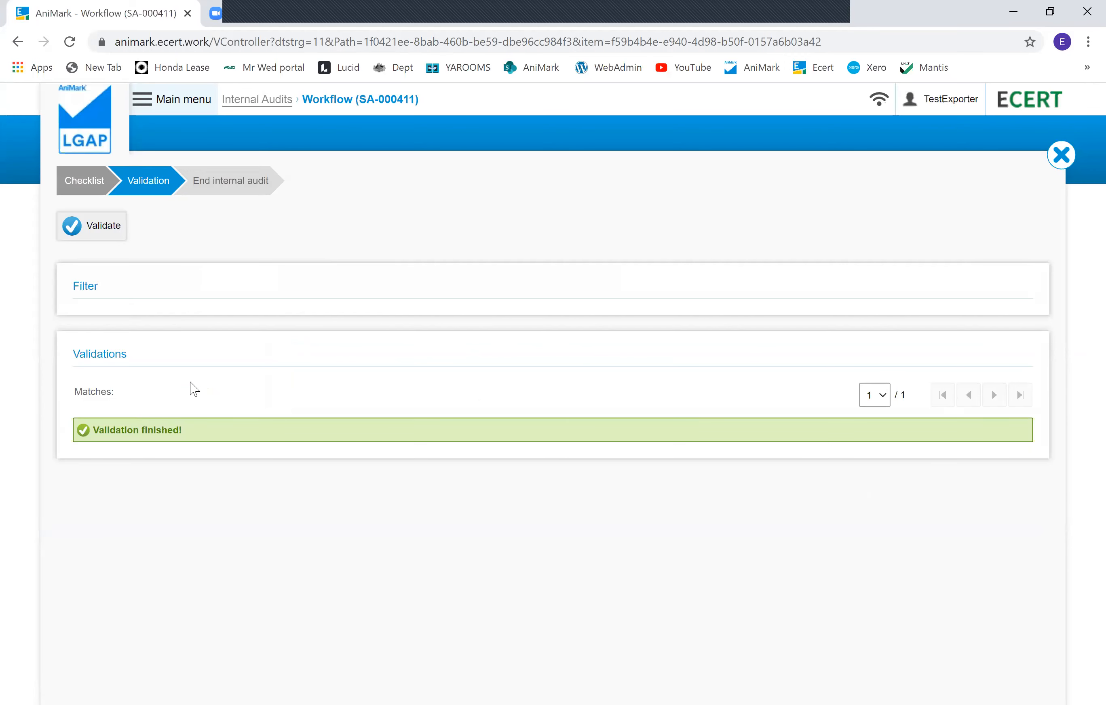
click(227, 192)
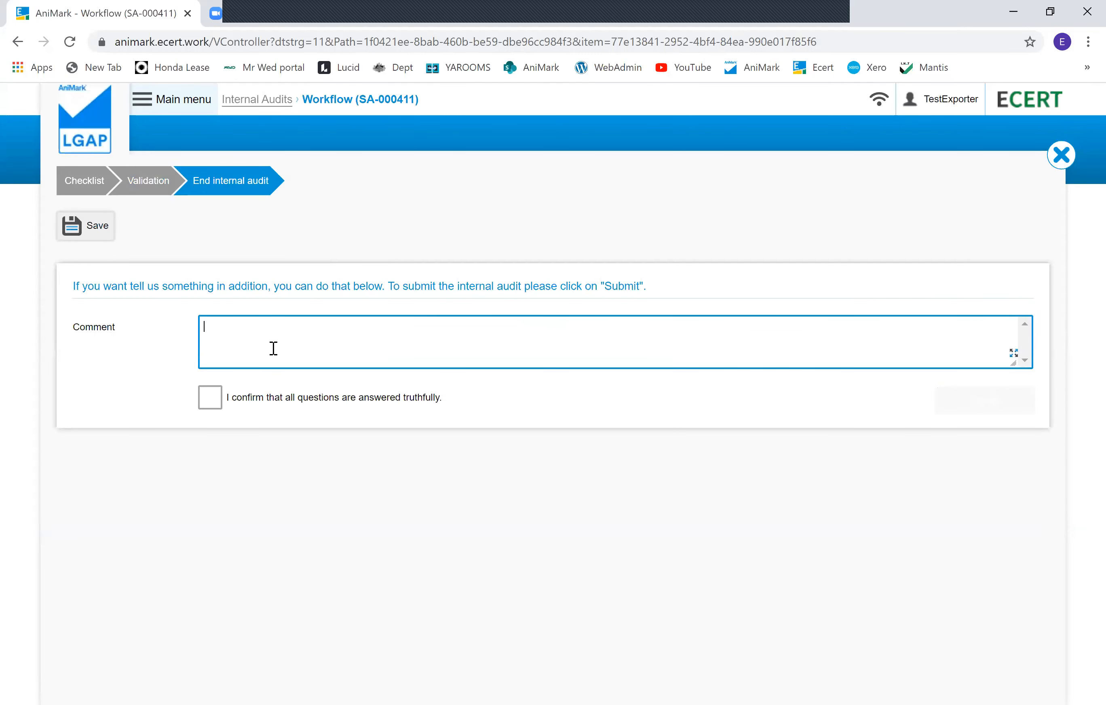
Step: Confirm that all questions are answered truthfully and submit the internal audit
click(210, 397)
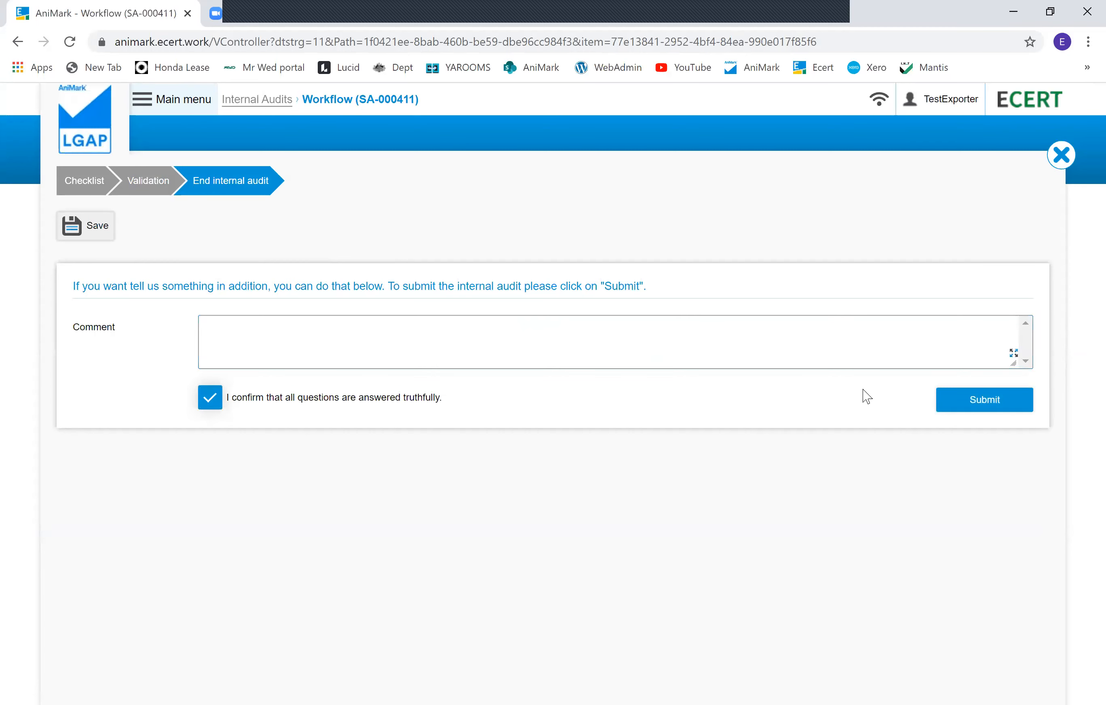
click(982, 408)
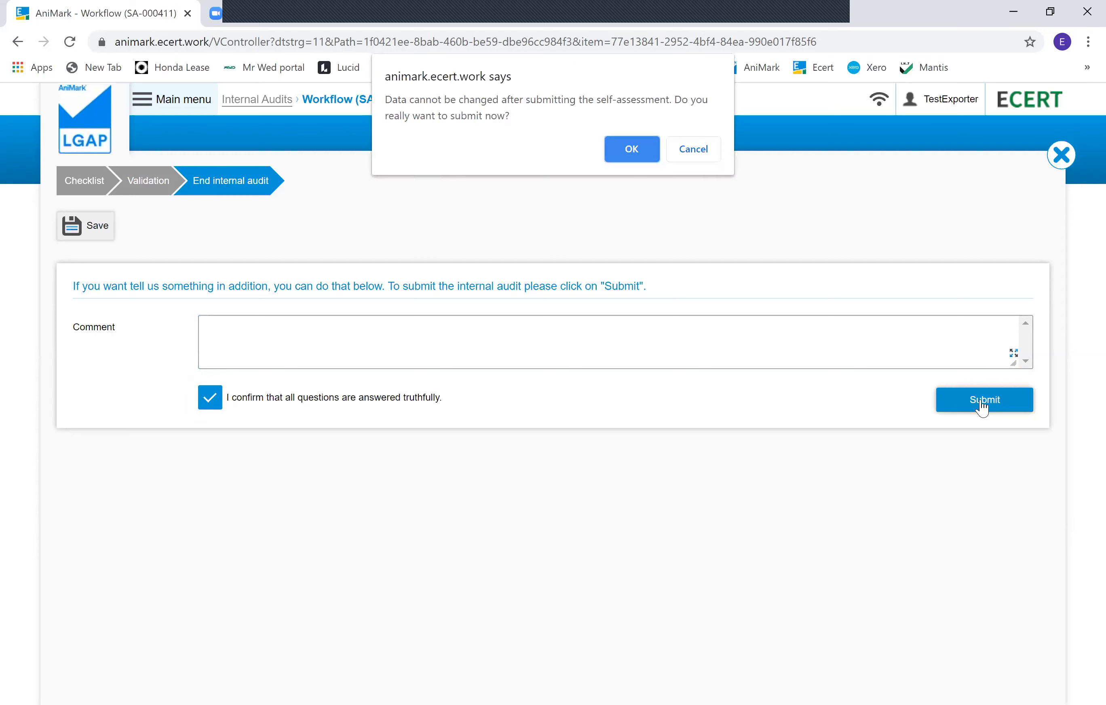
click(651, 150)
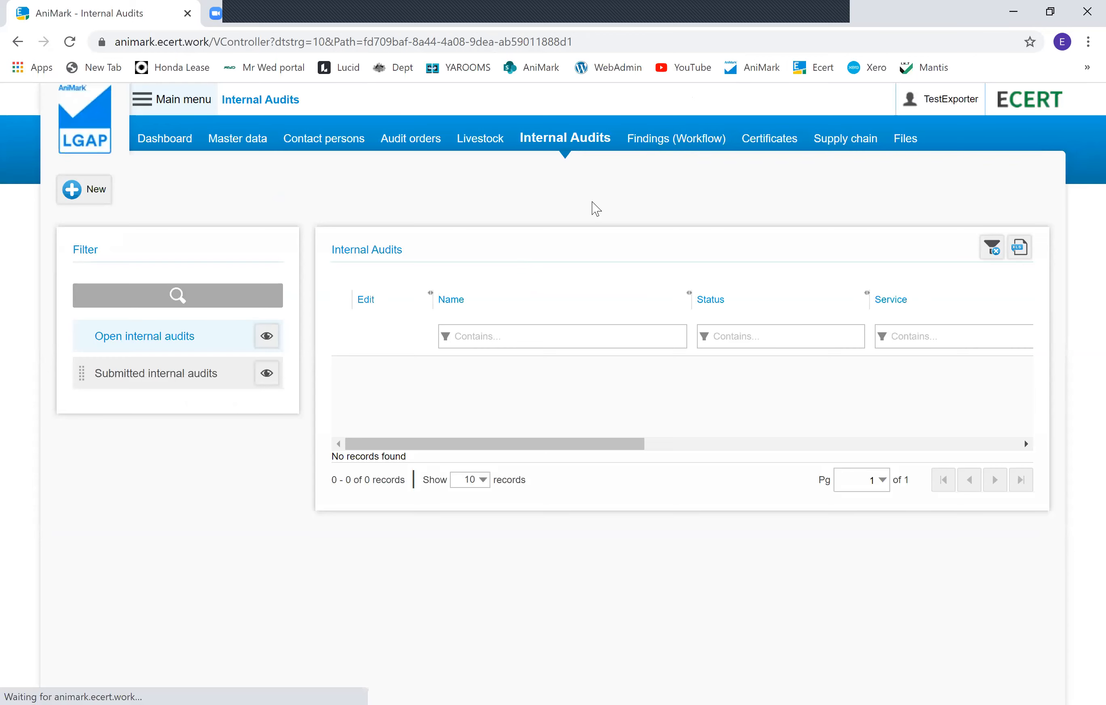
Step: Review the submitted internal audits list, then return to the open internal audits
click(112, 377)
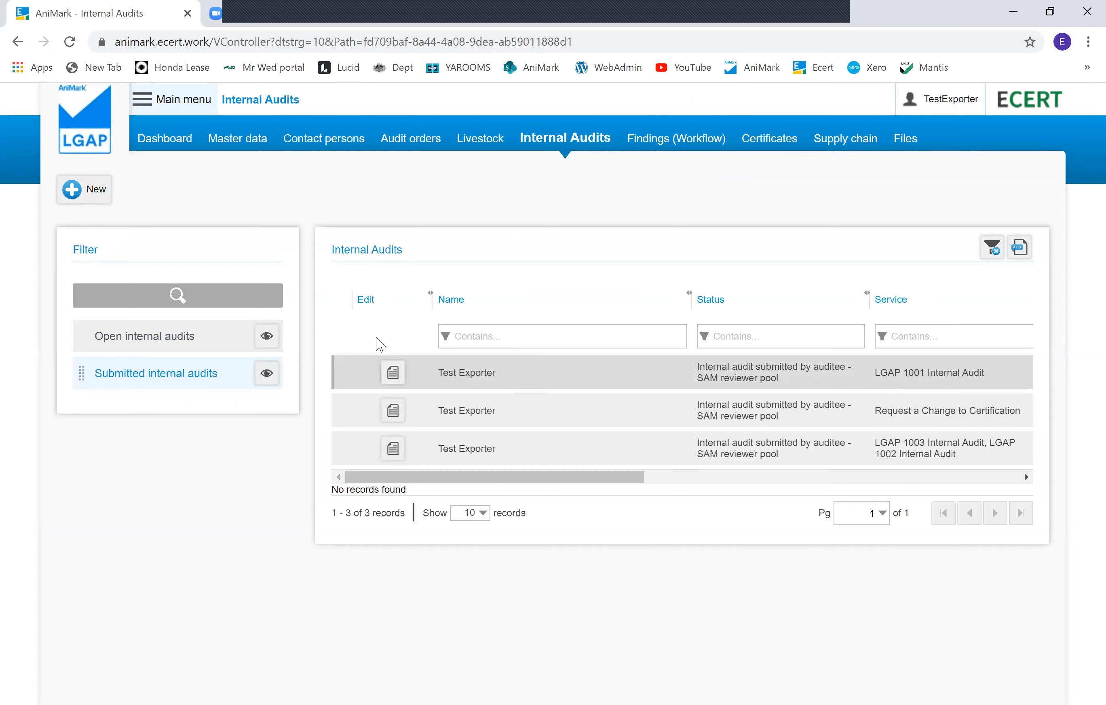
click(115, 346)
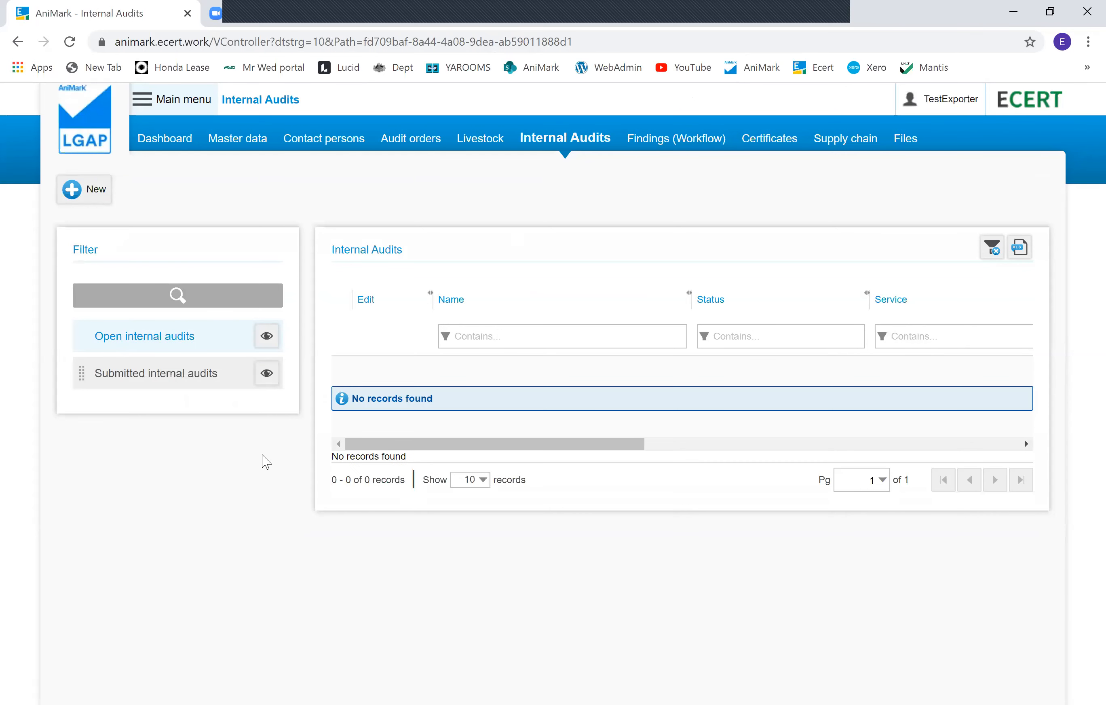
click(102, 206)
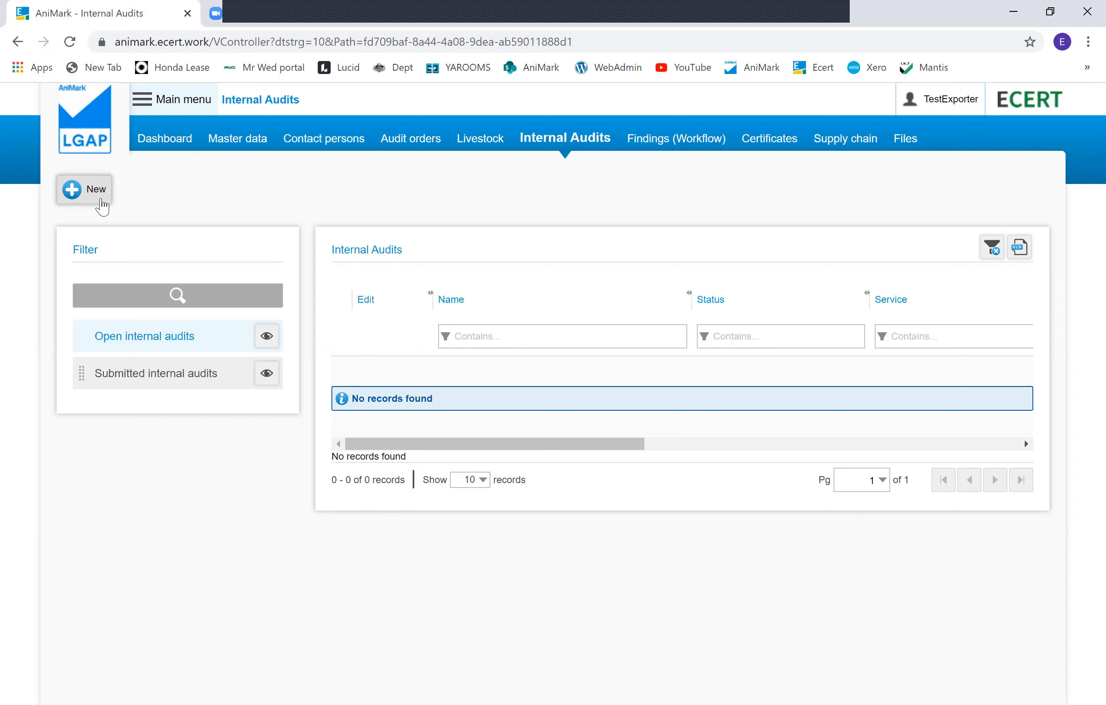
Step: Create a new internal audit order for the Request a Change to Certification service and save it
click(97, 191)
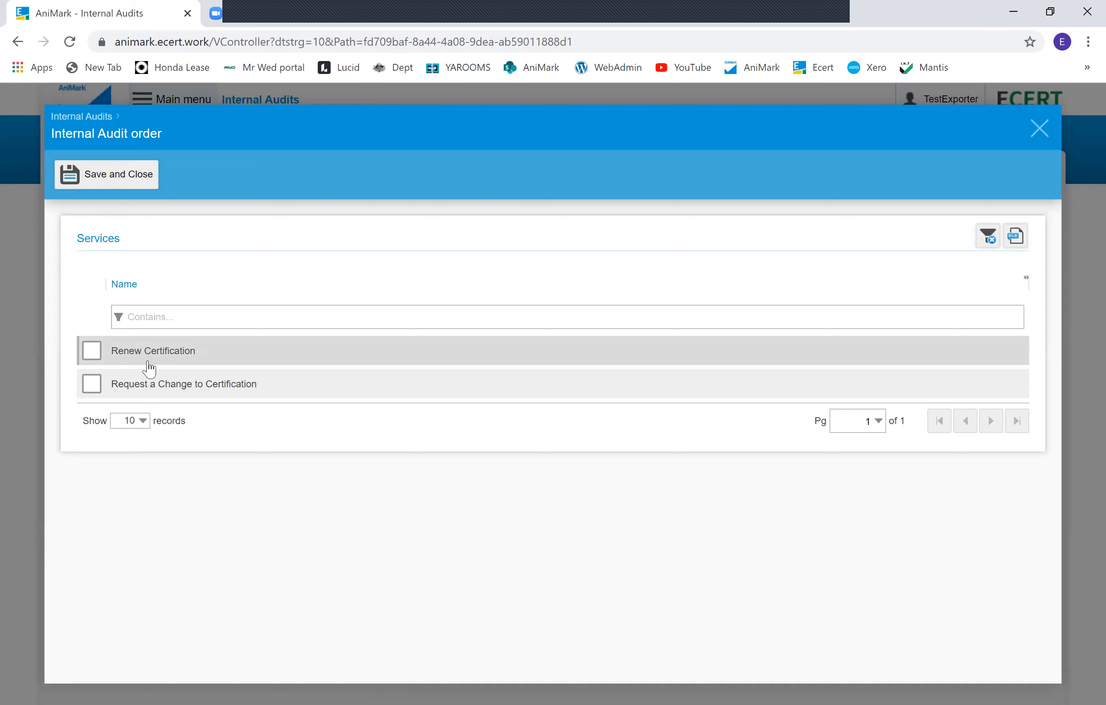
click(212, 384)
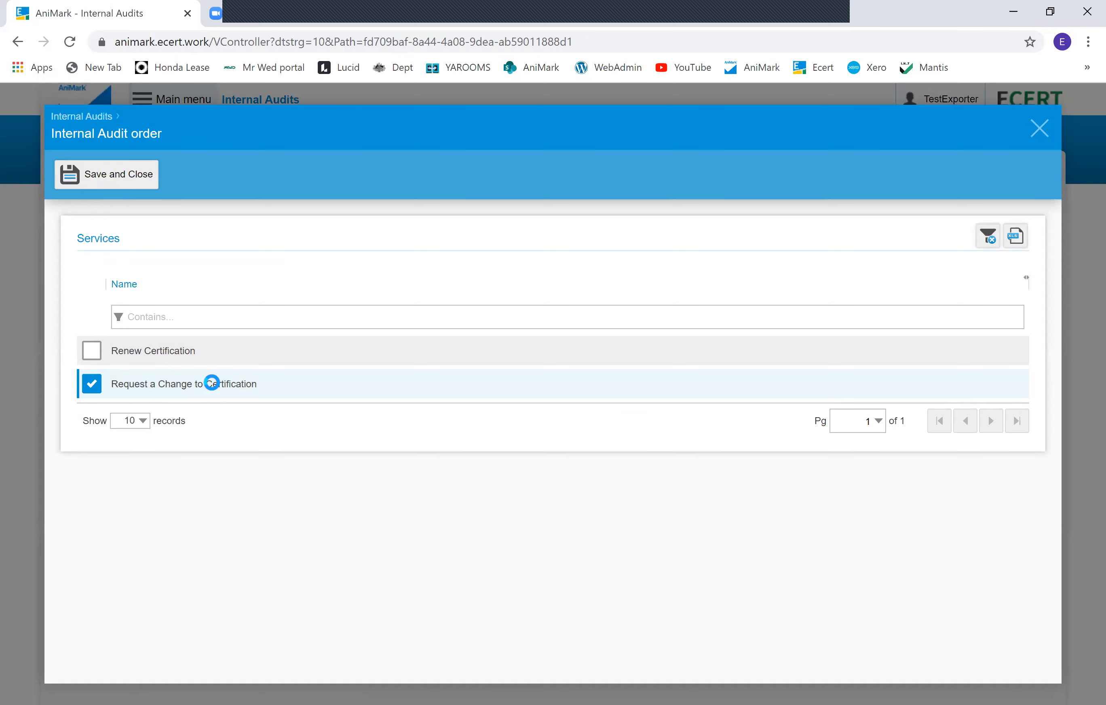
click(131, 173)
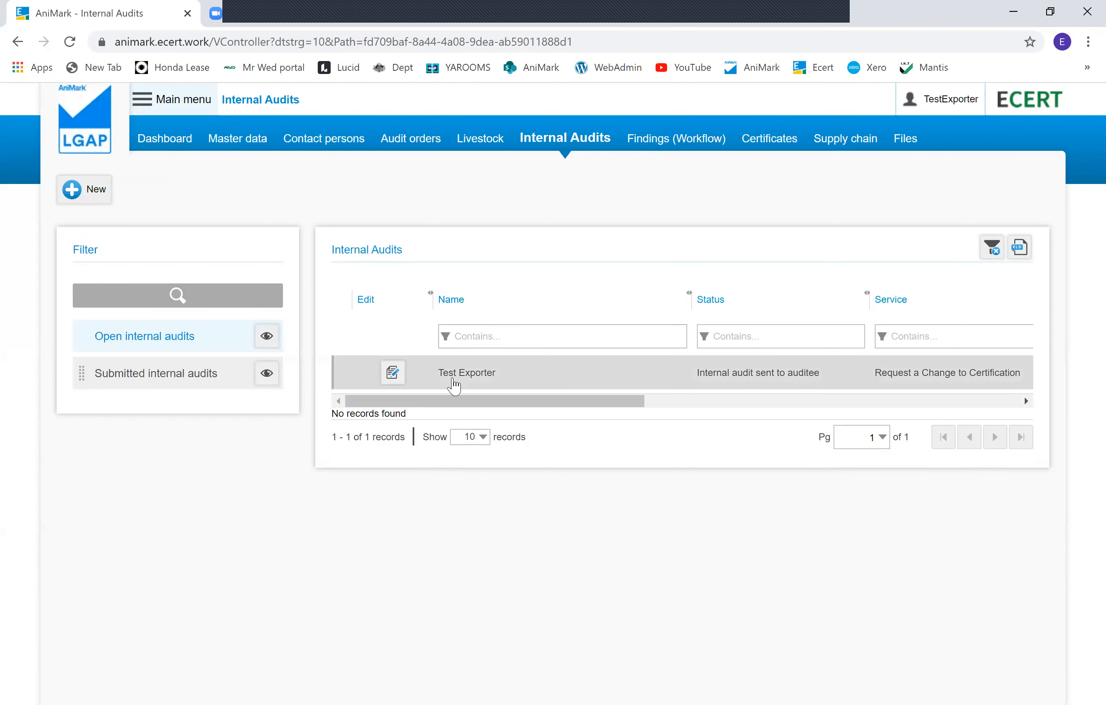
Step: Open the new audit, answer the Update Contact Details question Yes and comment 'contact phone'
click(454, 378)
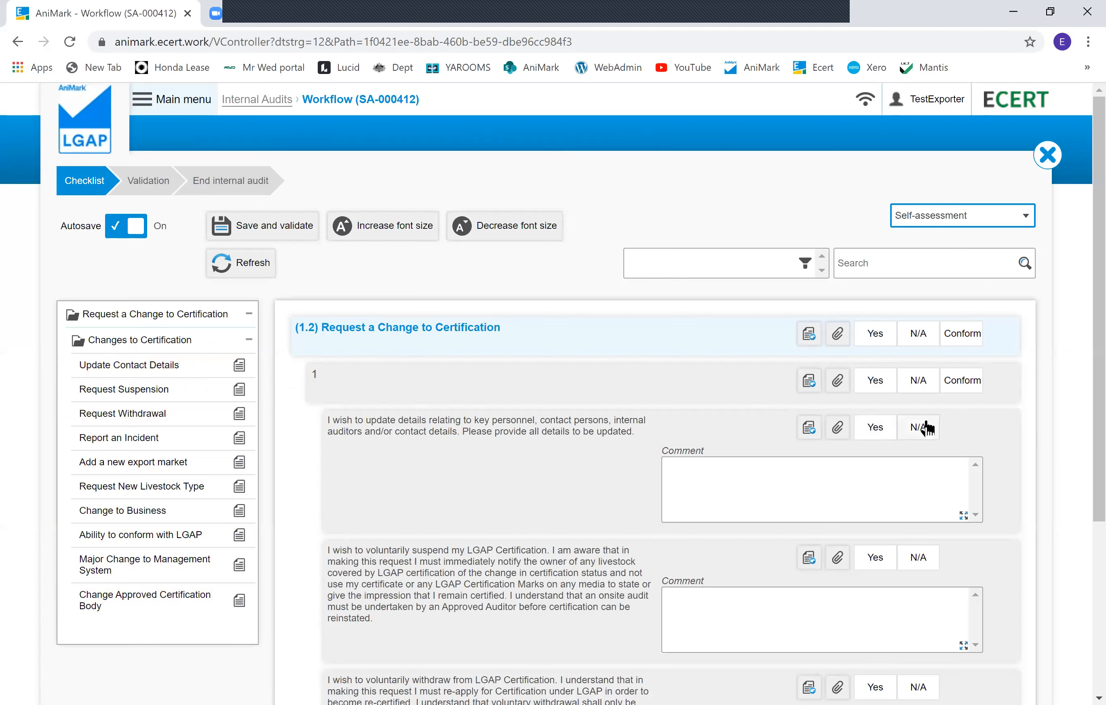
click(873, 436)
click(845, 477)
text(contact phone)
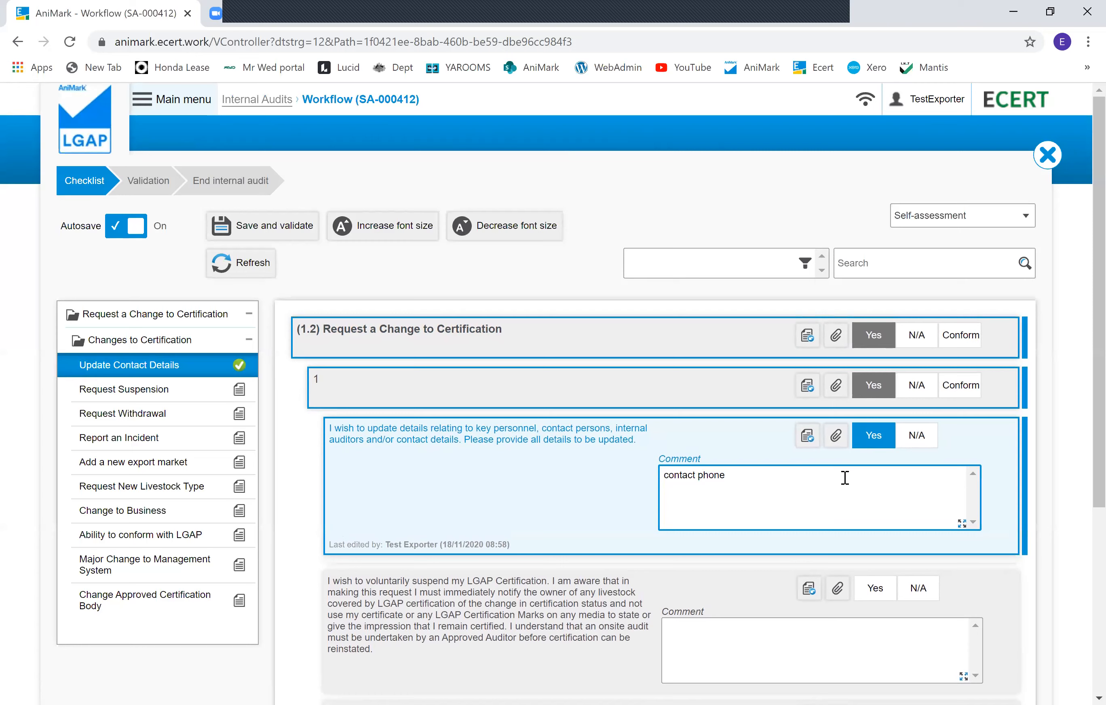
Step: Review the validation and end-audit stages, return to the checklist, and close the workflow
click(131, 186)
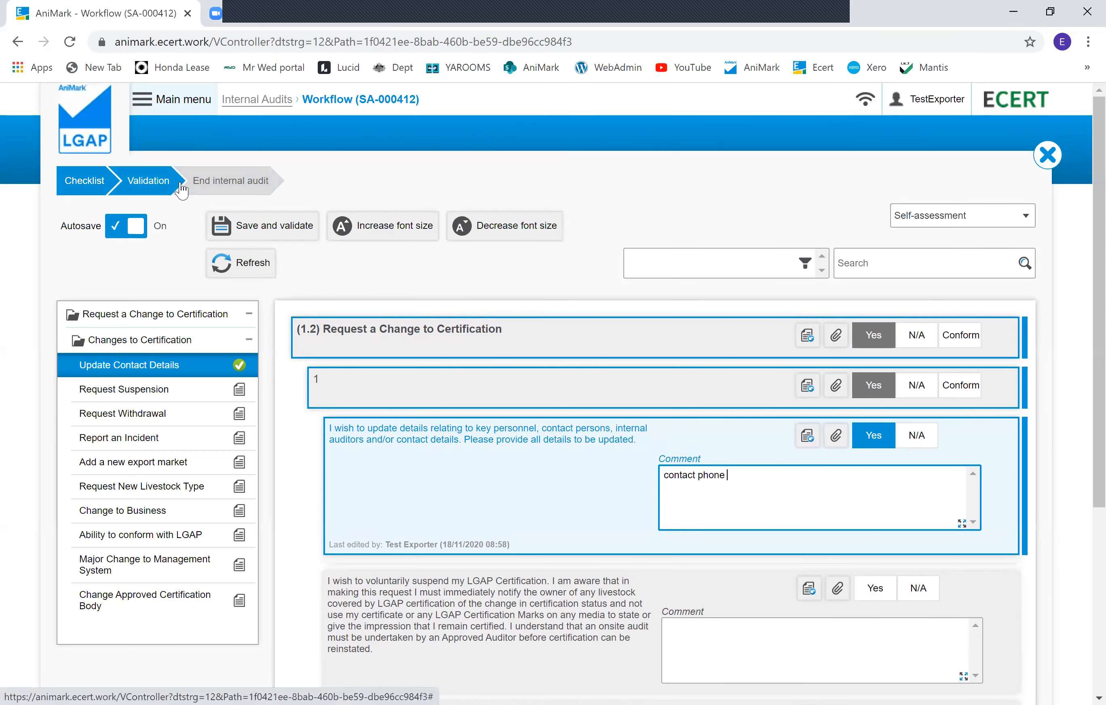
click(193, 186)
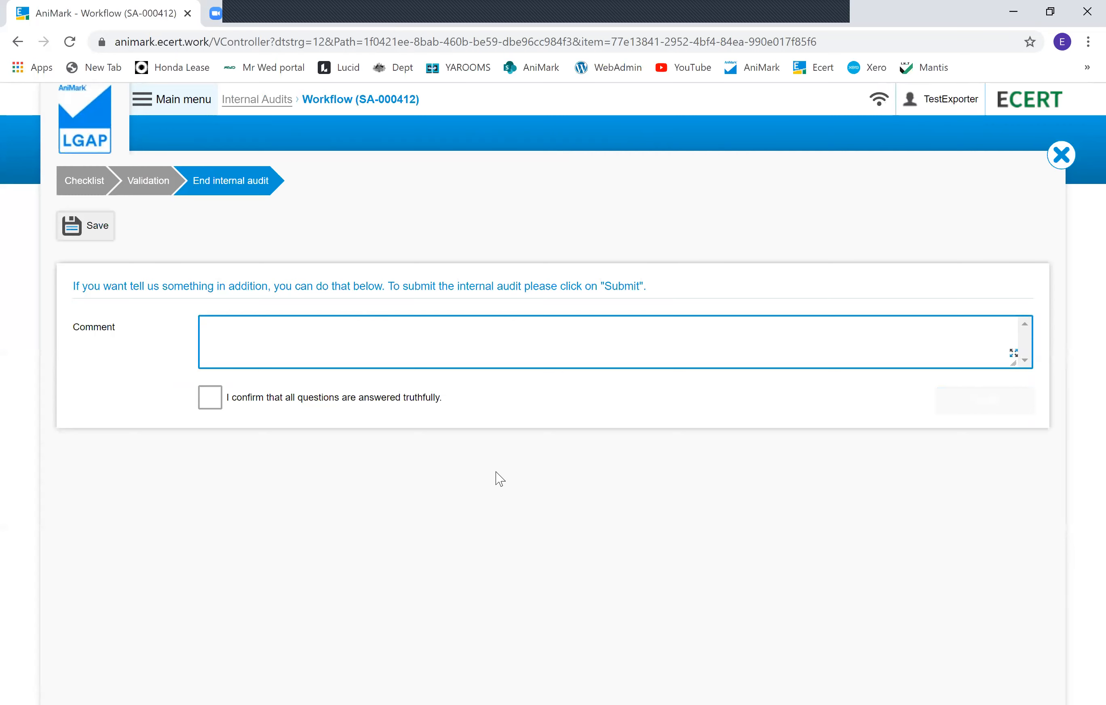
click(142, 186)
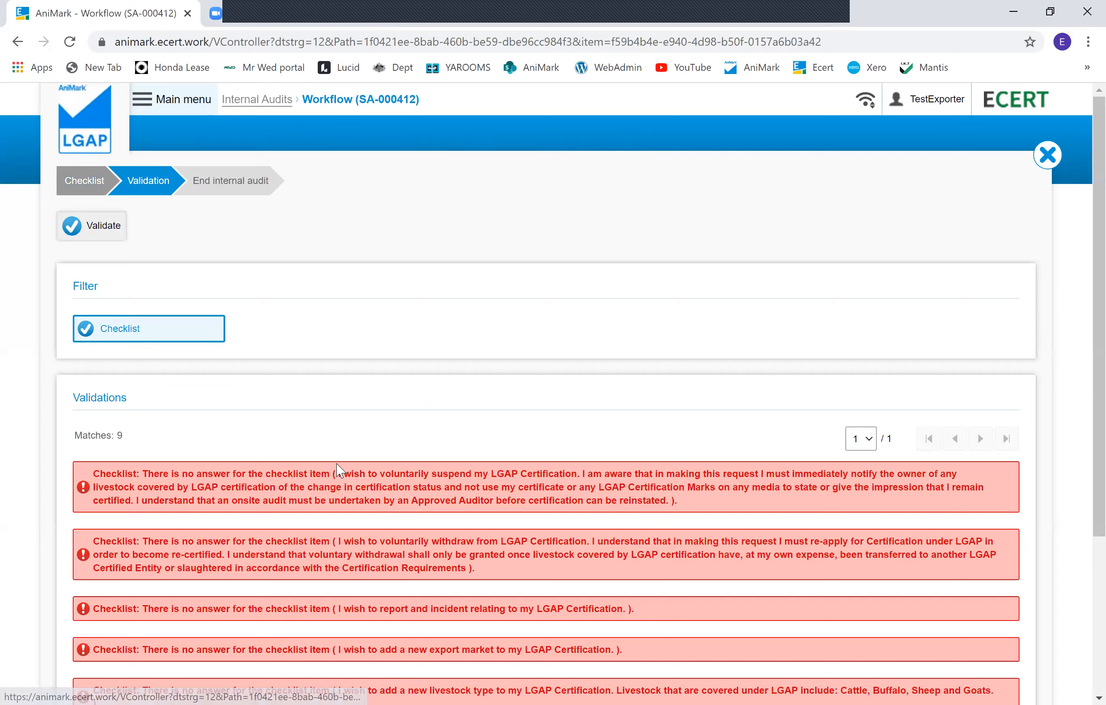
scroll(338, 470, down, 5)
scroll(339, 470, up, 5)
click(107, 234)
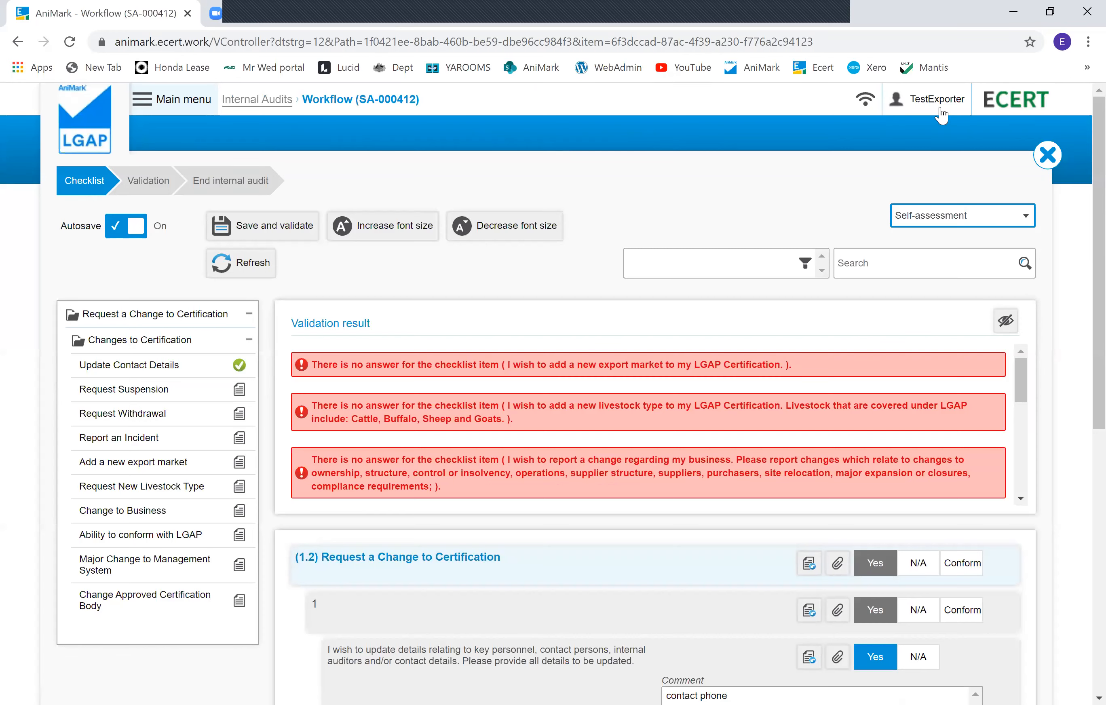
click(1048, 155)
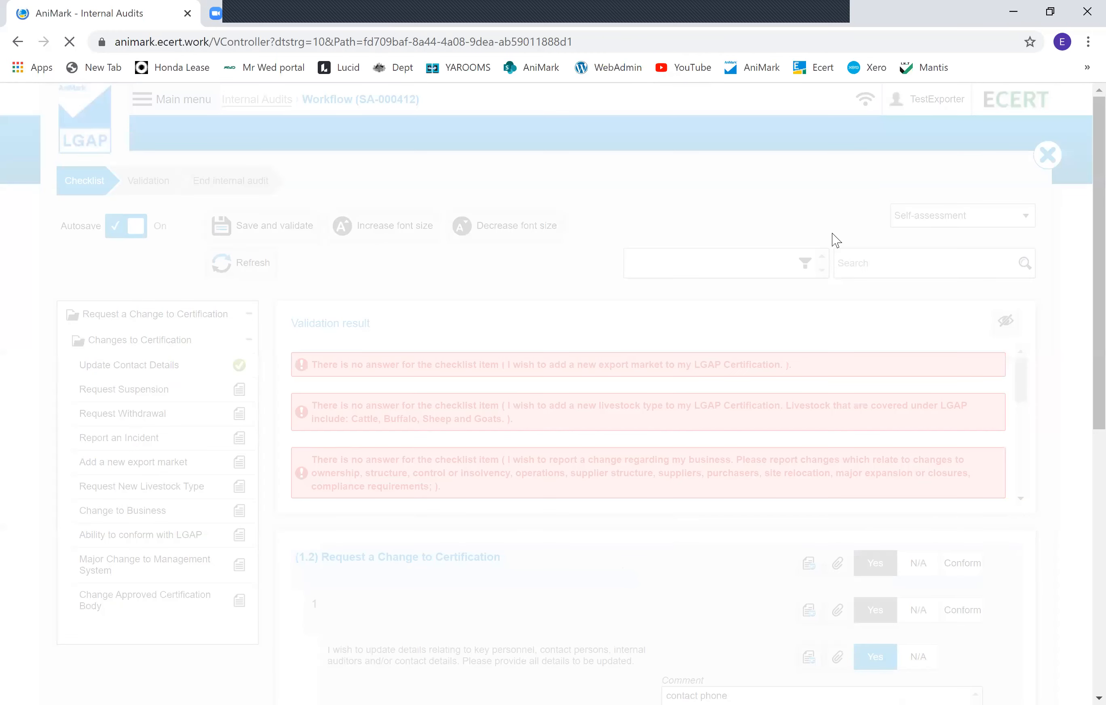
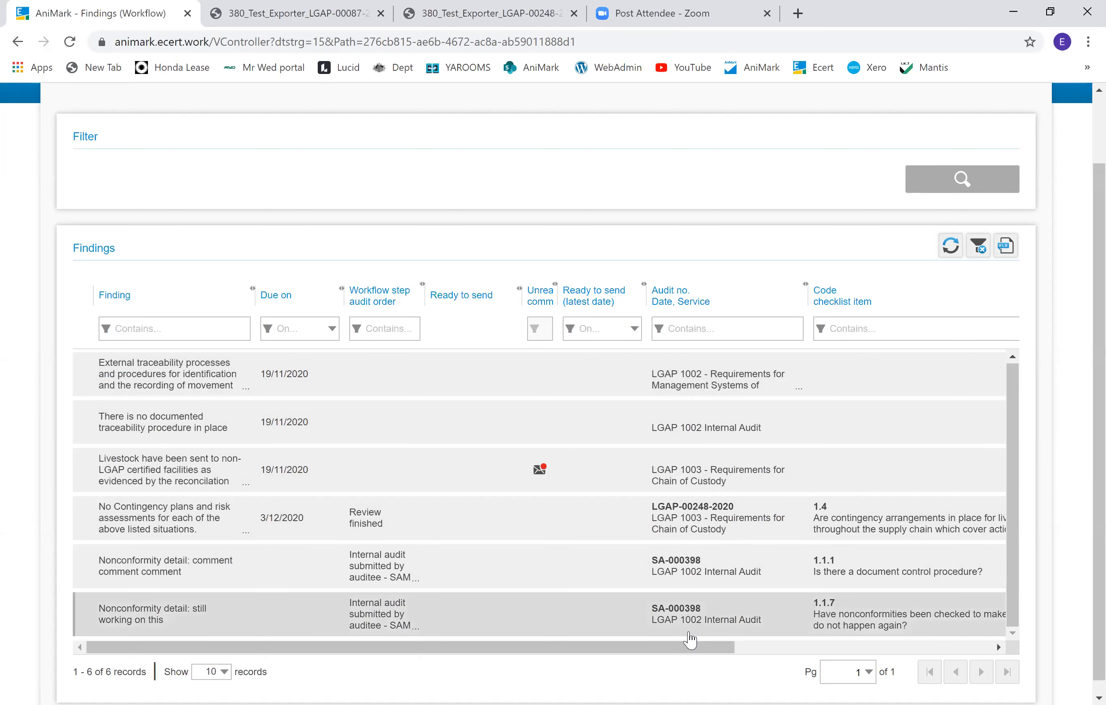
Step: Scroll through the findings list columns and open the external traceability processes finding
drag(649, 651, 923, 645)
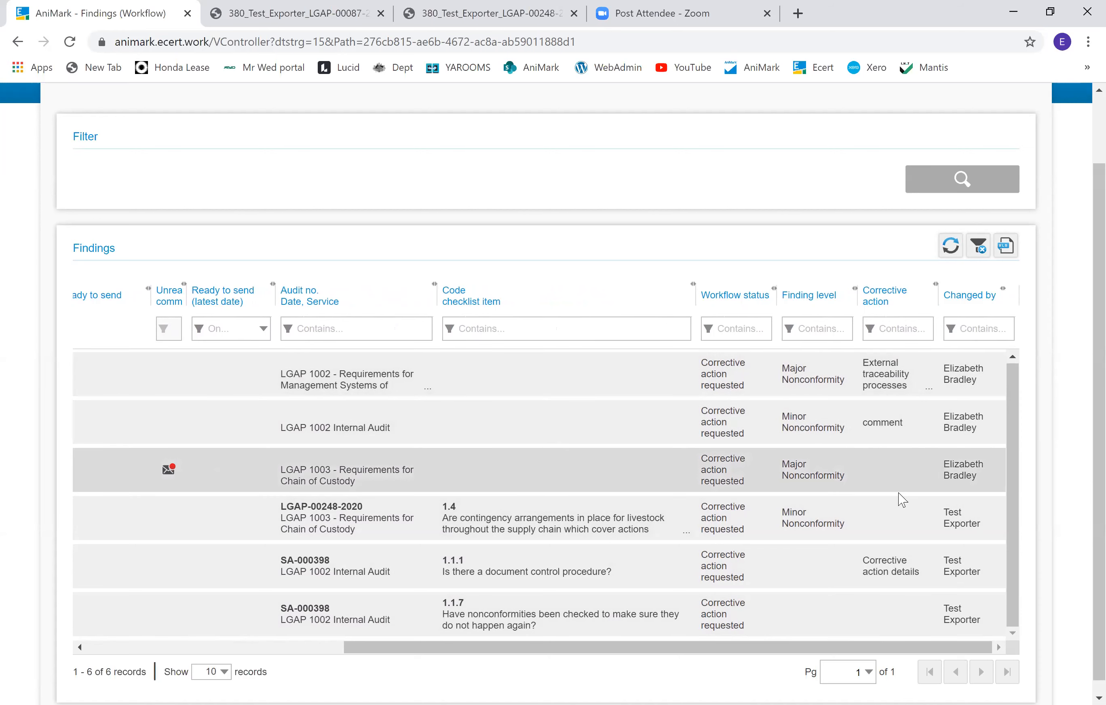
drag(715, 652, 452, 632)
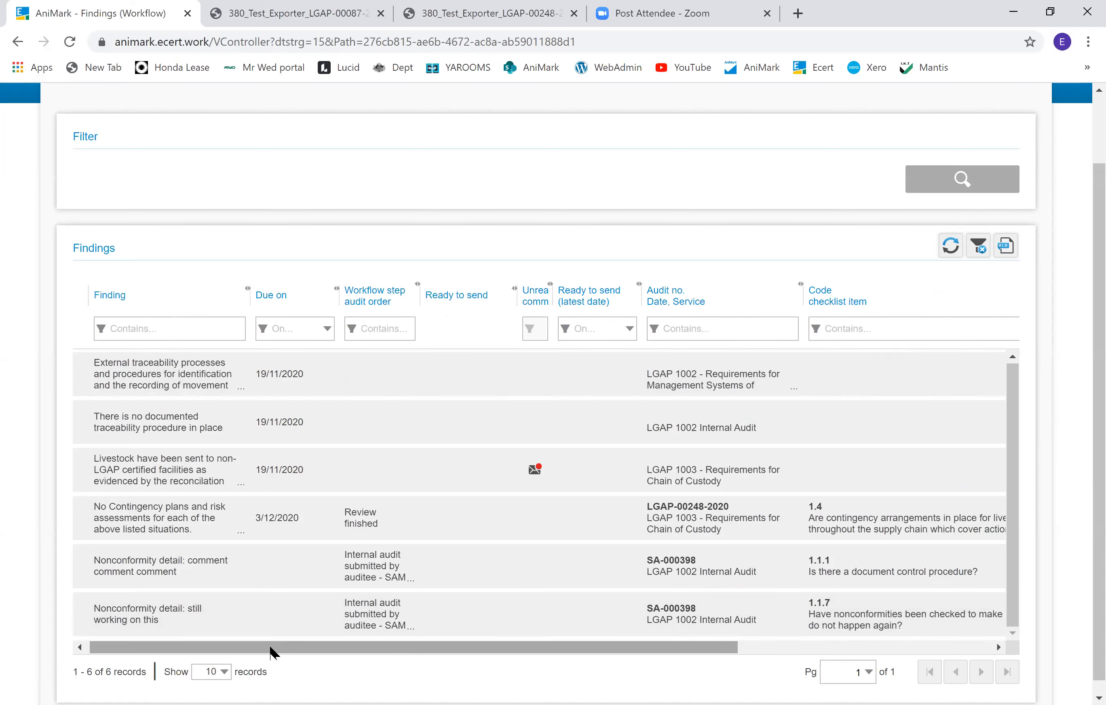
drag(270, 647, 237, 652)
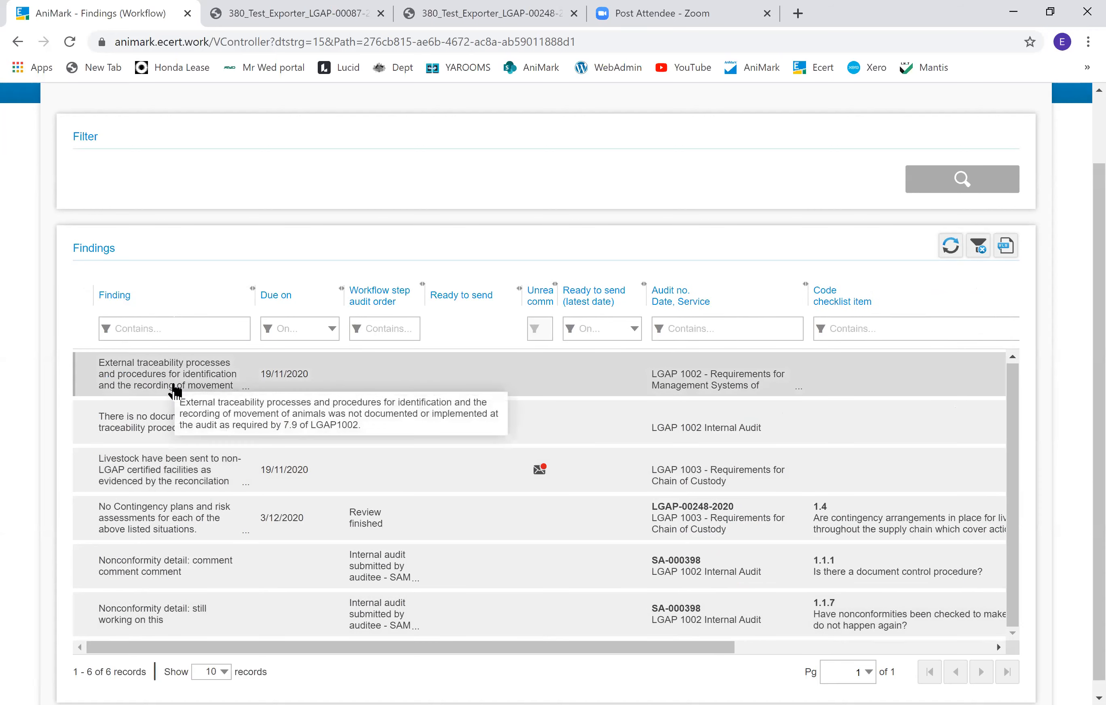
click(177, 375)
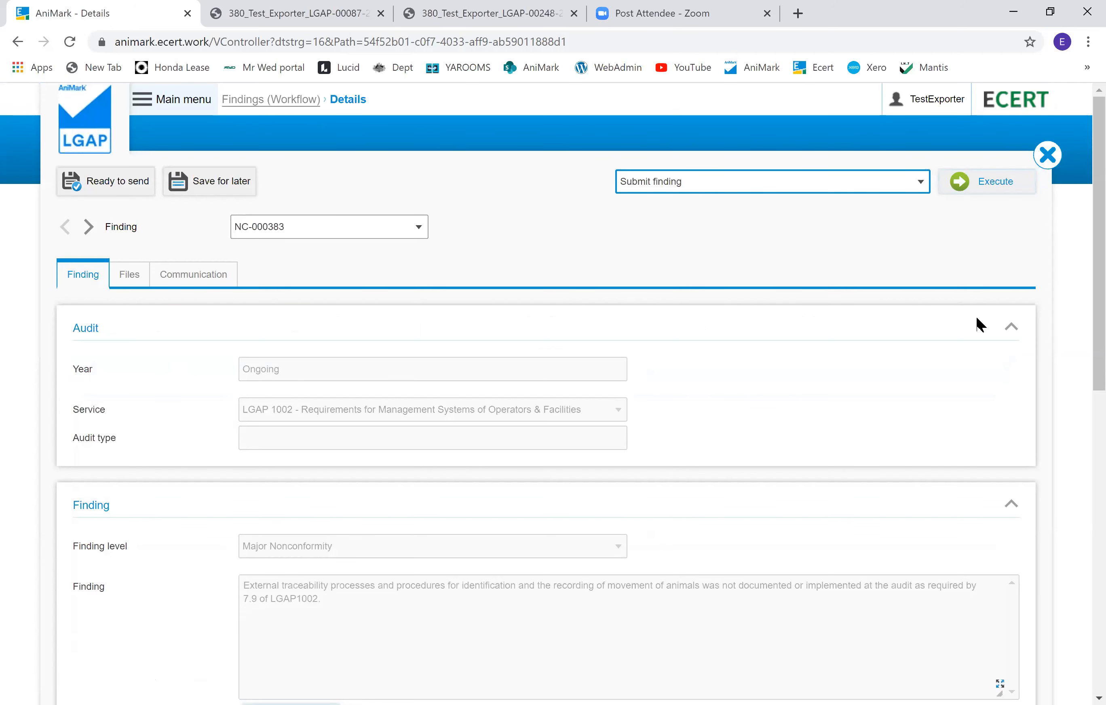
Step: Append 'comments' to the corrective action text of the external traceability finding
click(1013, 330)
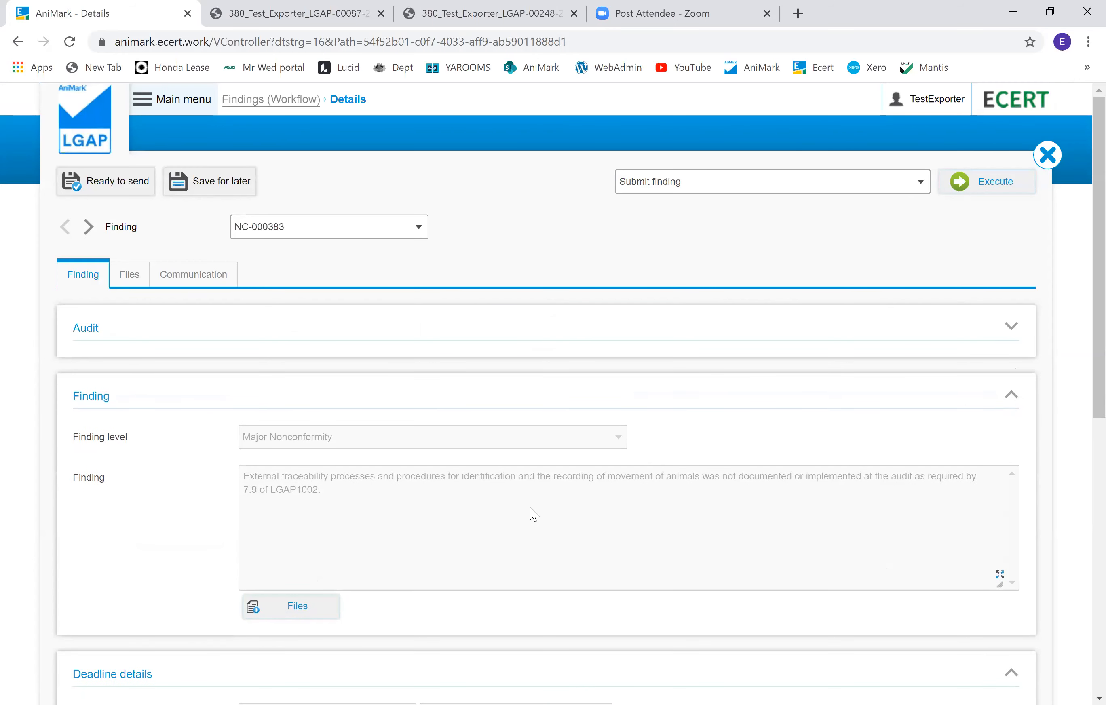
scroll(535, 515, down, 2)
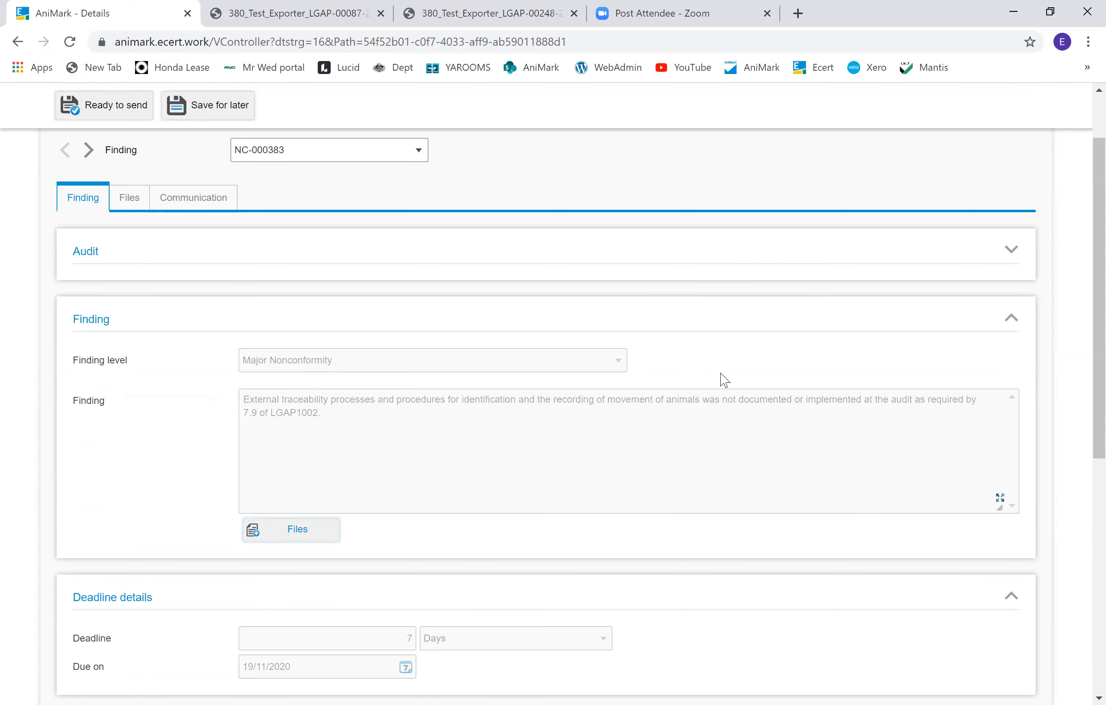
scroll(716, 409, down, 5)
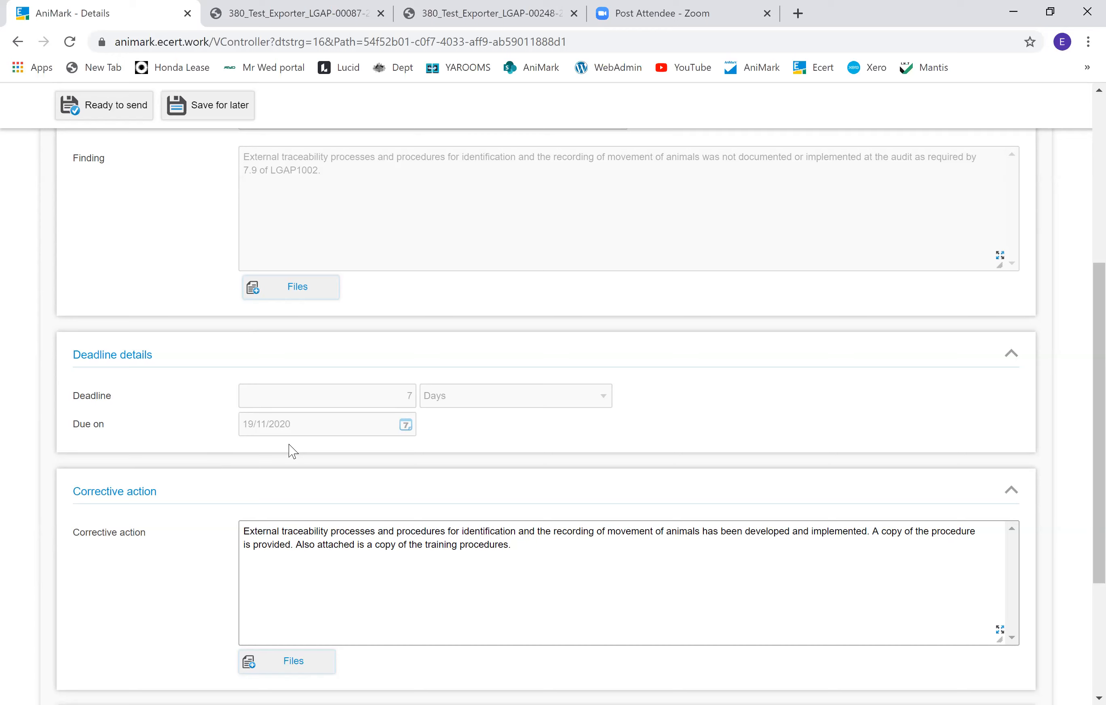
scroll(293, 451, down, 2)
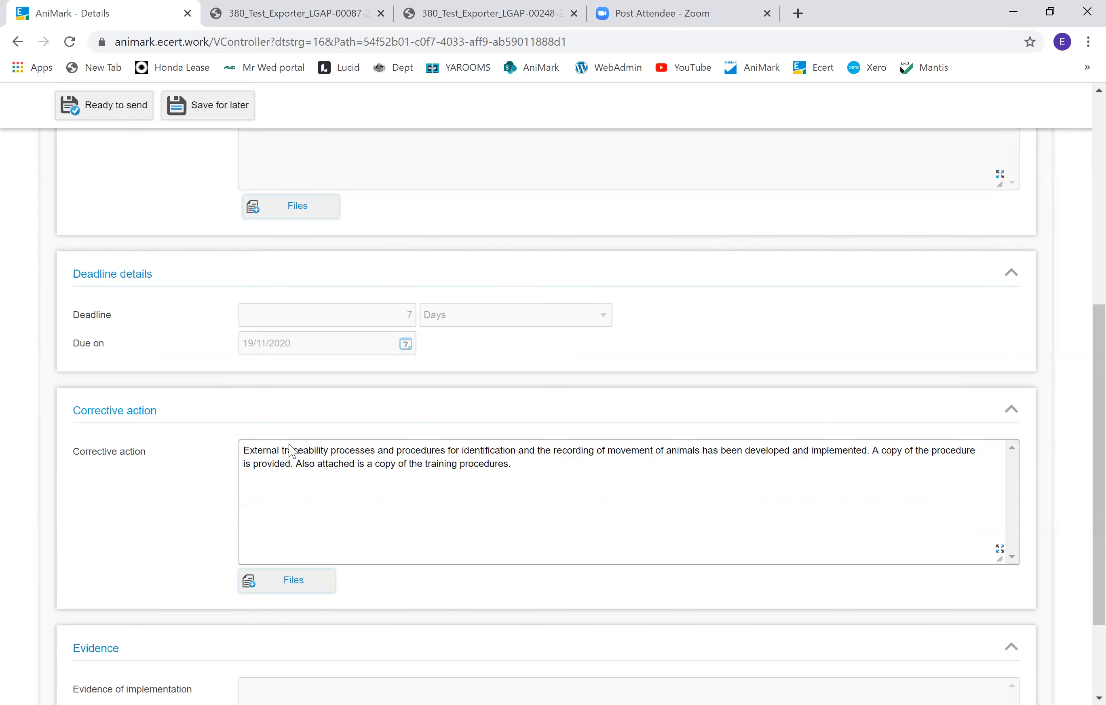
click(546, 467)
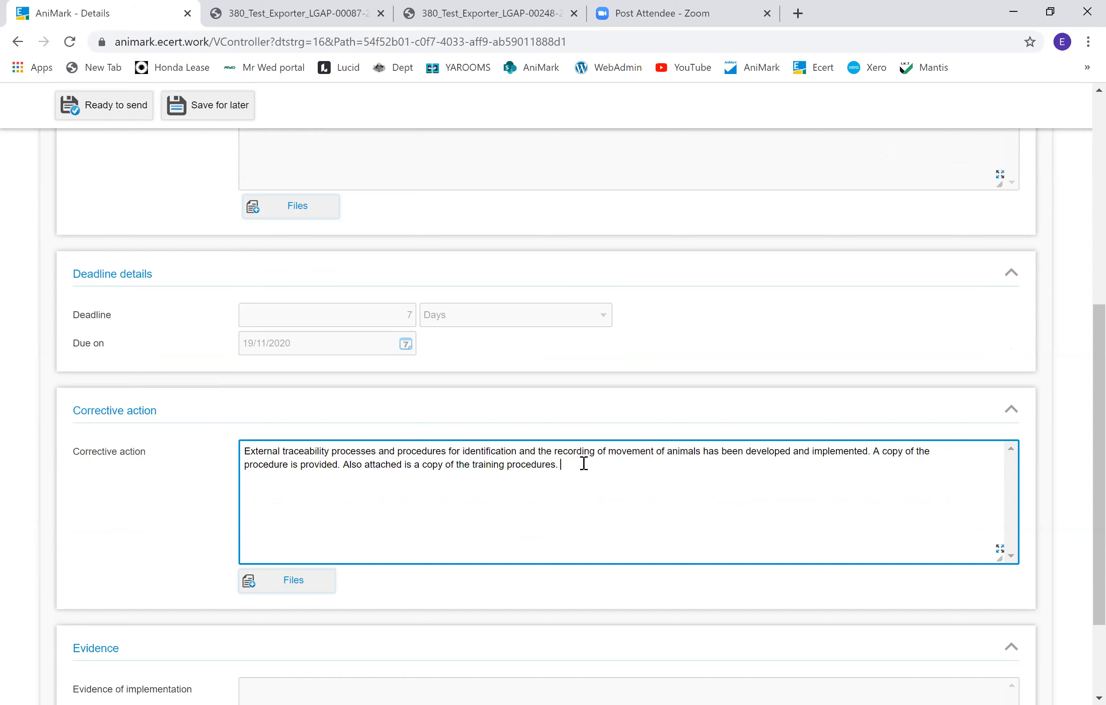
text(ents)
click(315, 587)
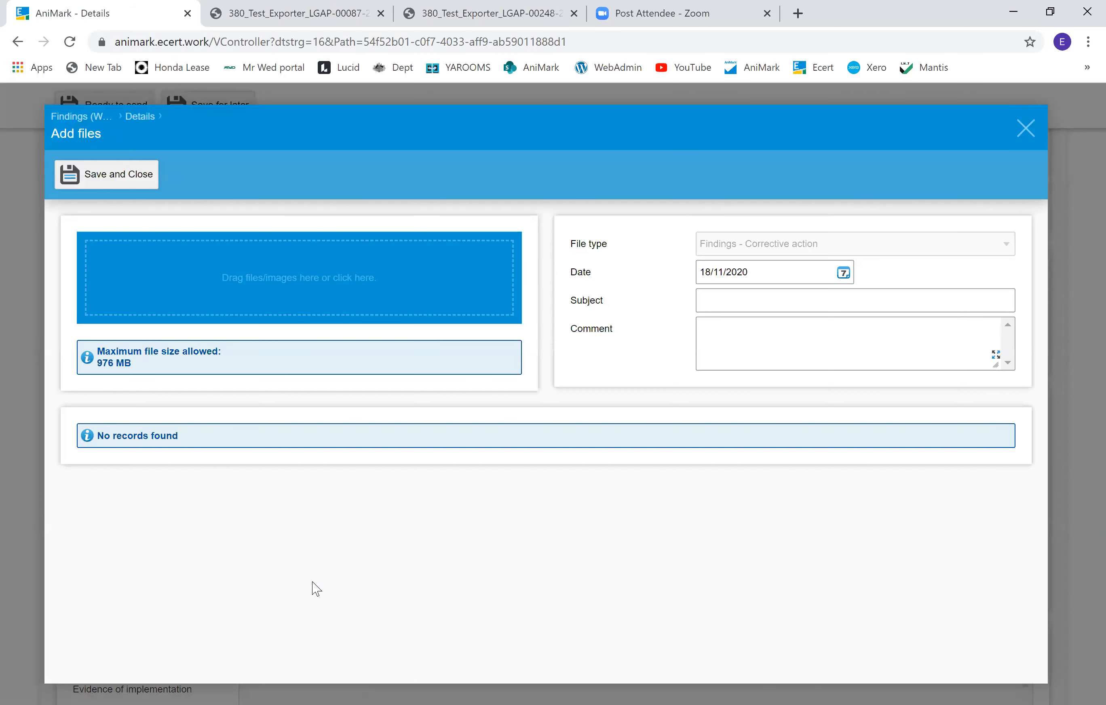
click(1026, 129)
click(782, 530)
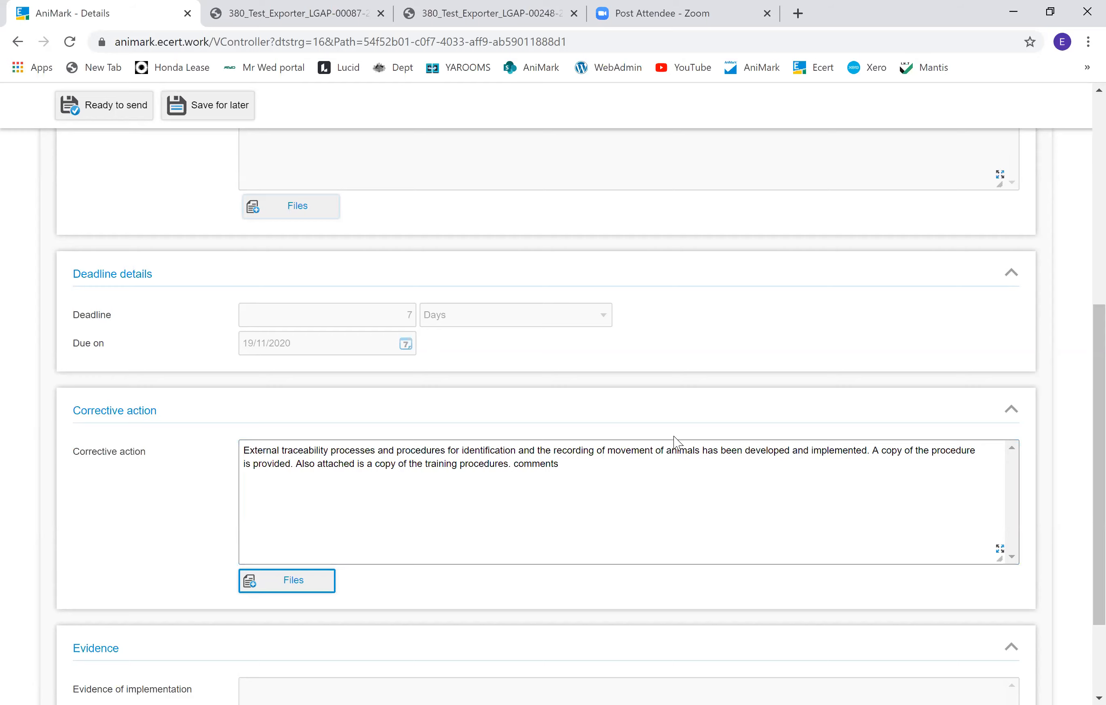
Step: Submit the external traceability finding with the Submit finding action
scroll(678, 444, up, 8)
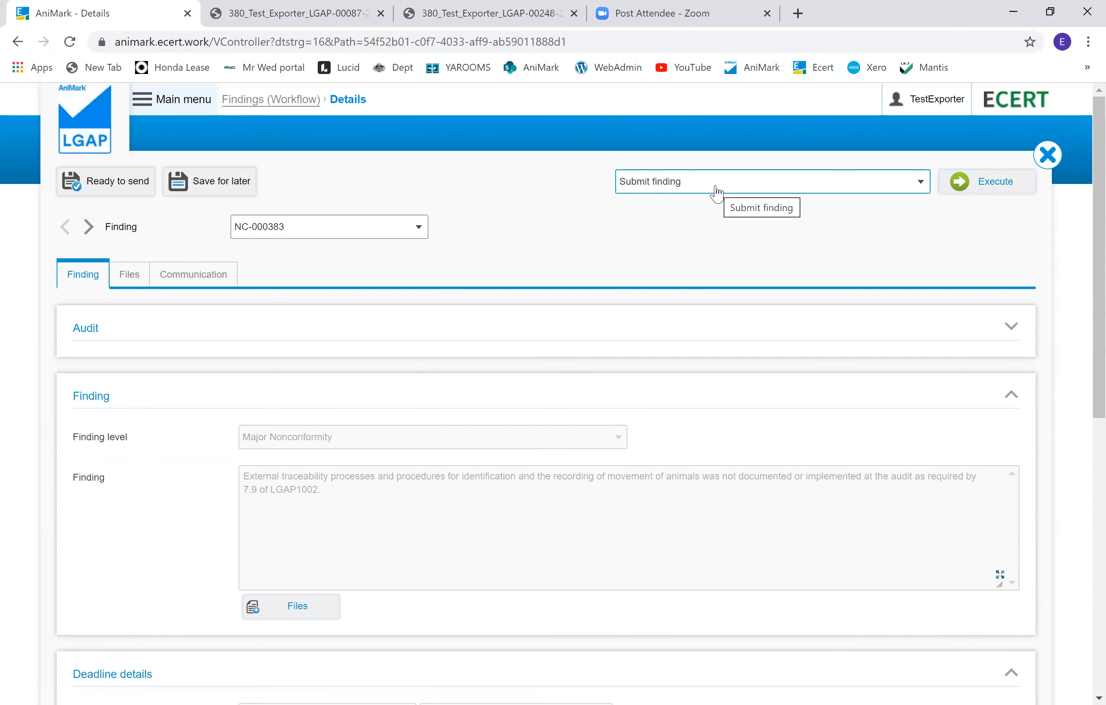
click(1013, 188)
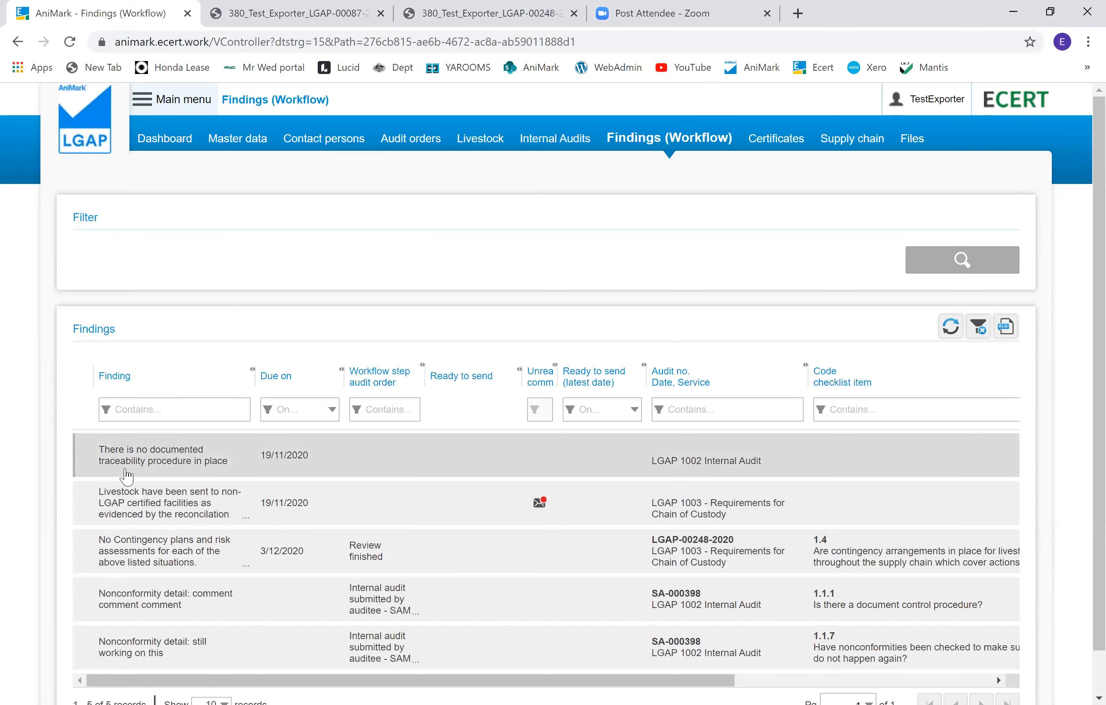
Step: Open the non-LGAP livestock finding and enter the corrective action 'correction evidnece'
click(125, 499)
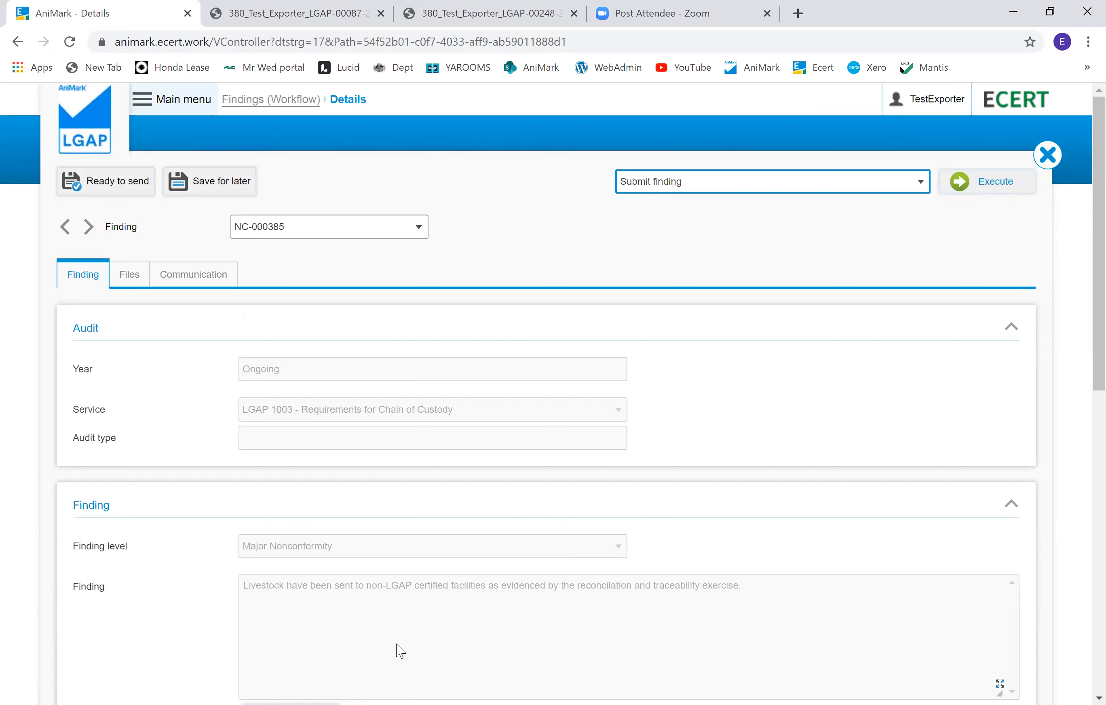
scroll(805, 591, down, 7)
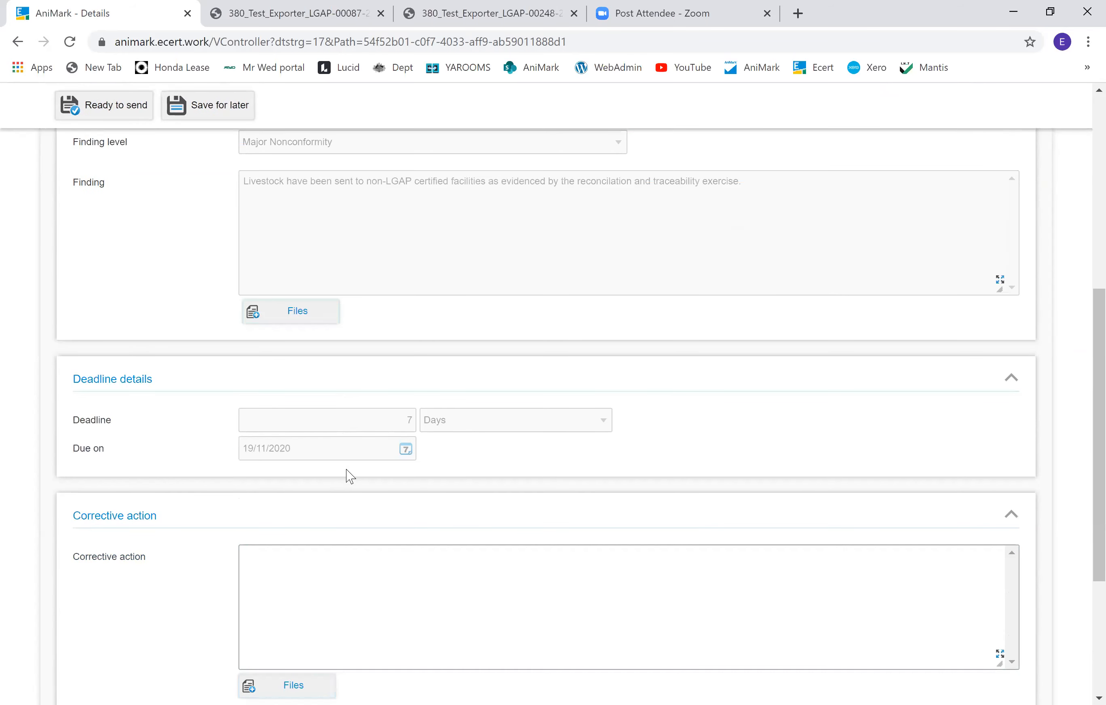
click(358, 587)
scroll(360, 589, down, 3)
click(361, 430)
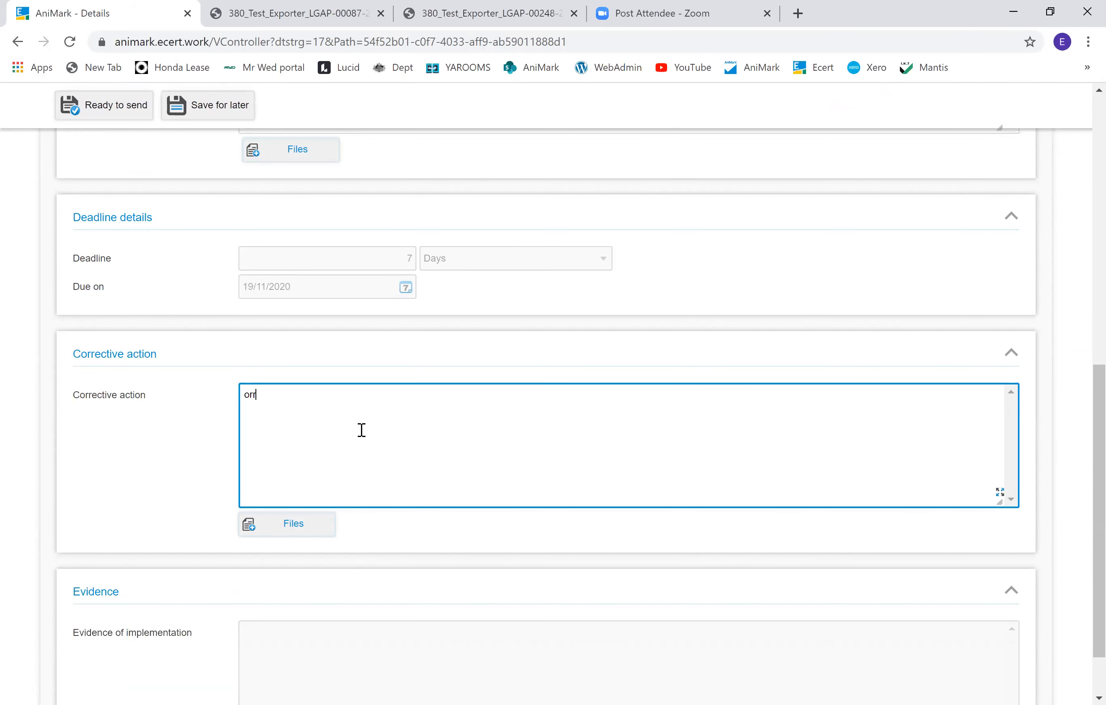
text(correction evidnece)
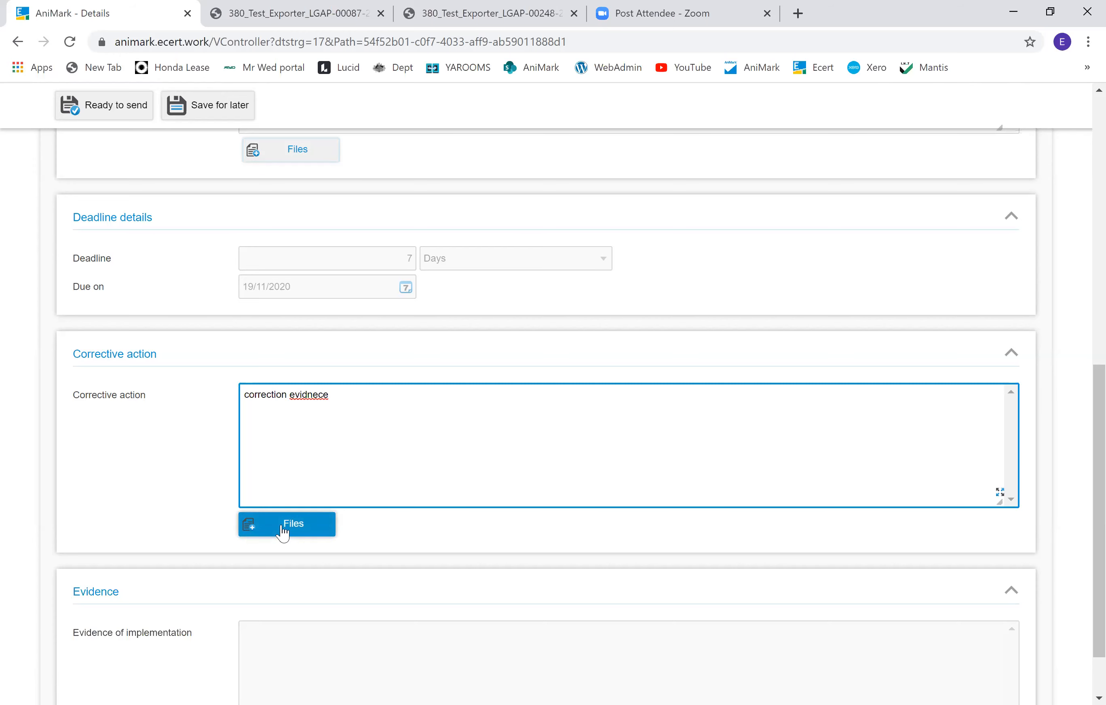
Step: View the finding's Files and Communication tabs
scroll(282, 533, down, 2)
scroll(286, 534, up, 12)
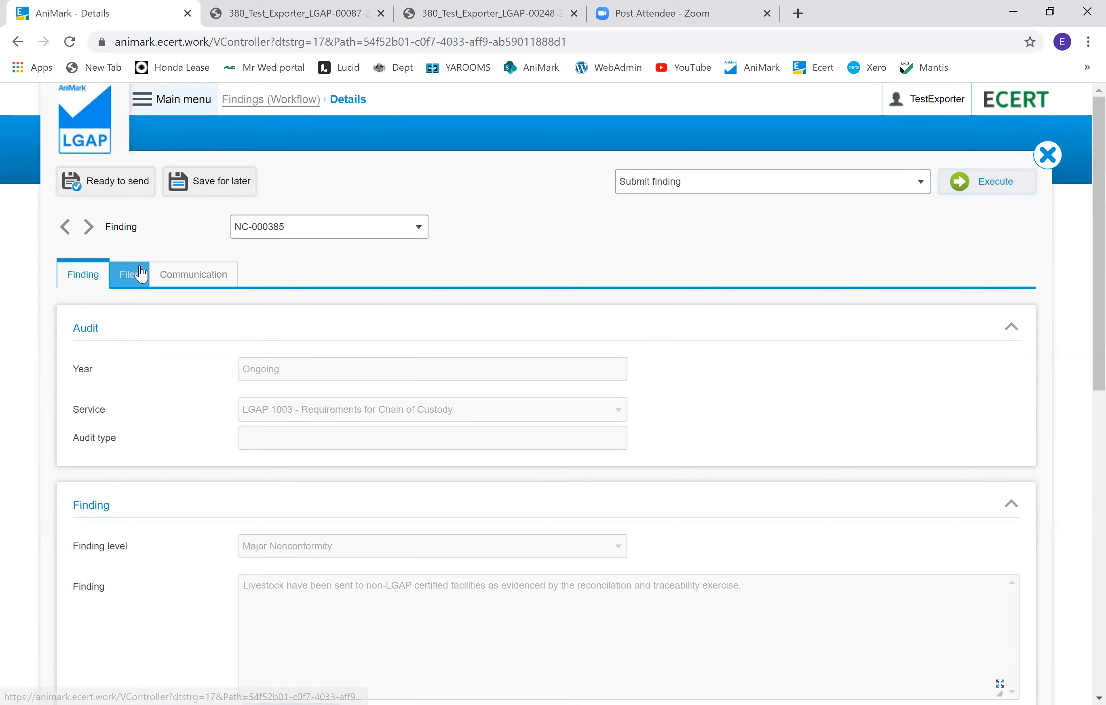
click(130, 274)
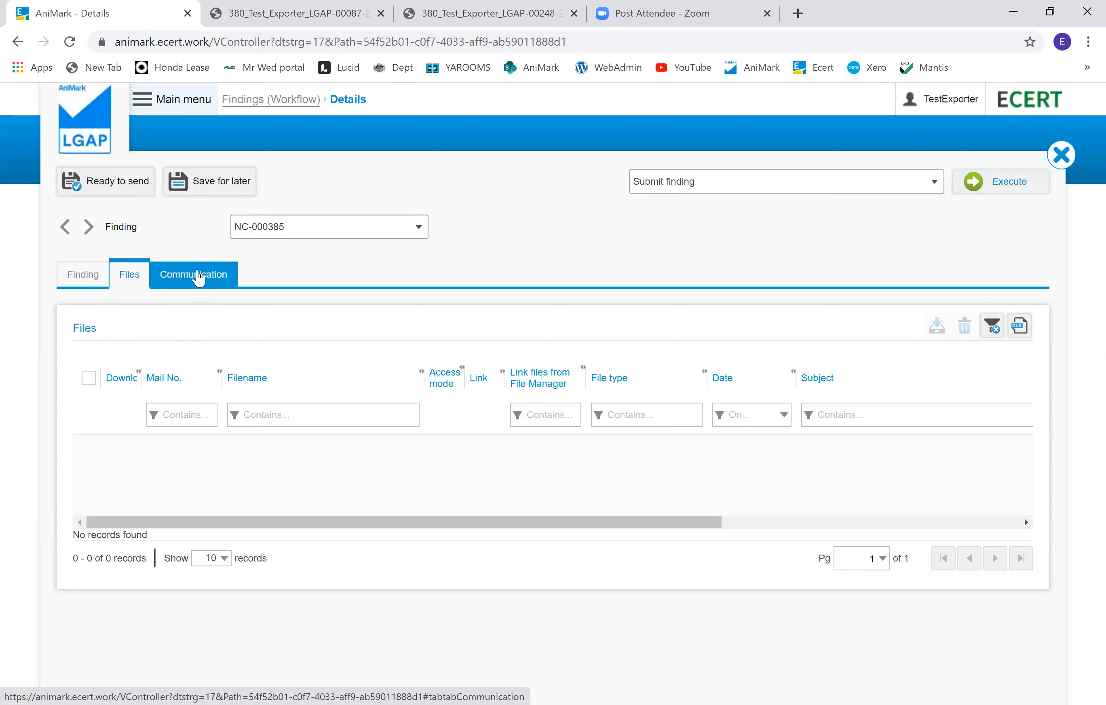
click(199, 279)
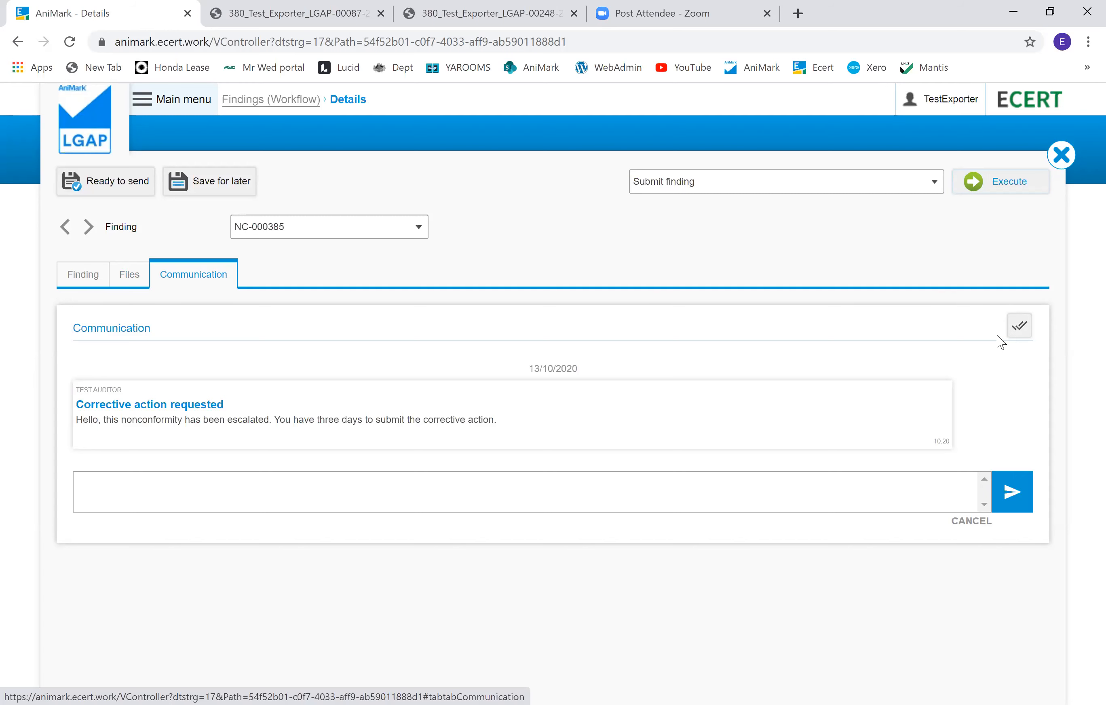
Step: Send the message 'hello i need some help with understanding' in the finding's communication thread
click(815, 499)
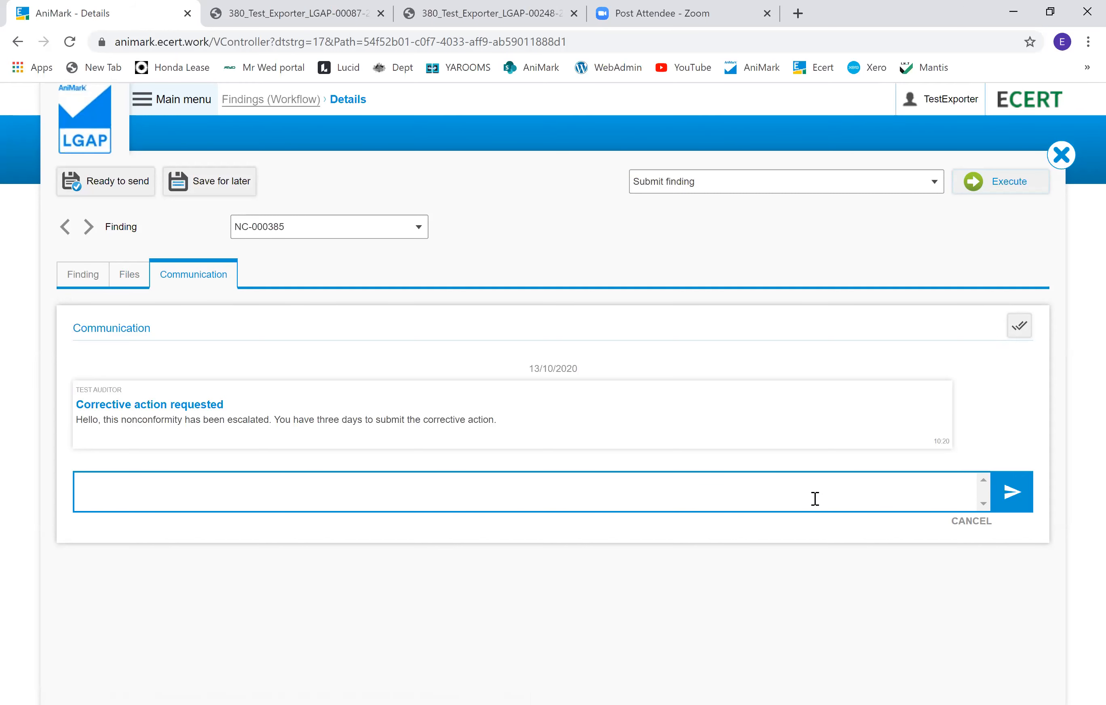
text(hello i need spome)
key(BackSpace)
key(BackSpace)
key(BackSpace)
key(BackSpace)
key(BackSpace)
text(ome help with understanding)
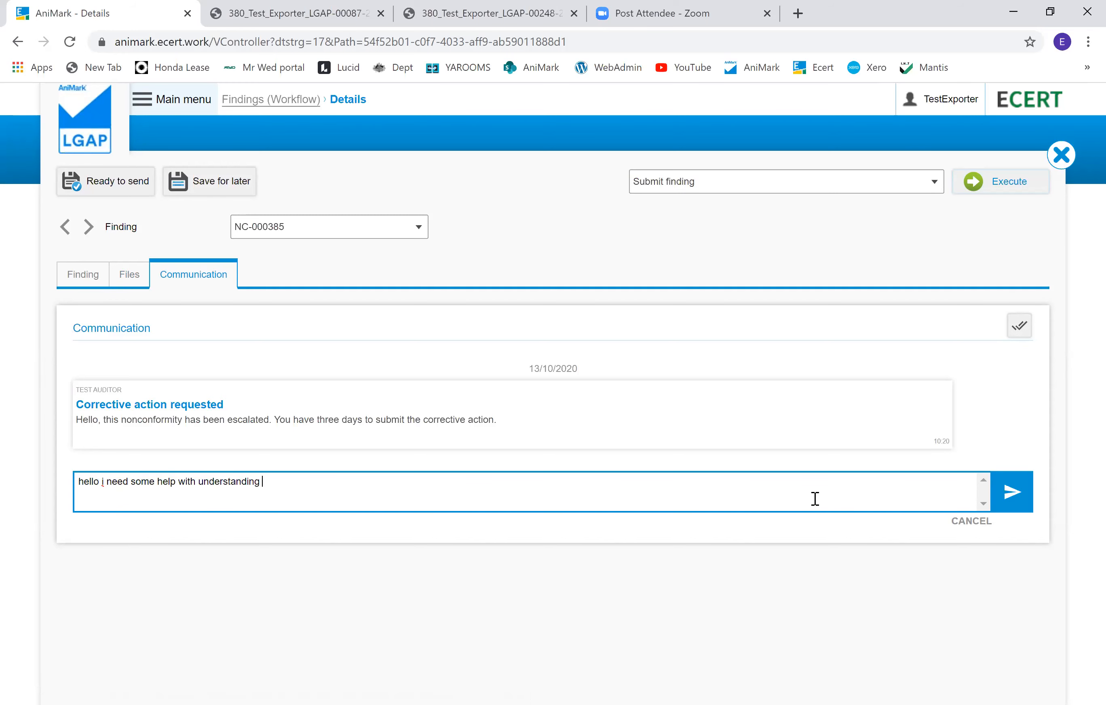
click(1015, 492)
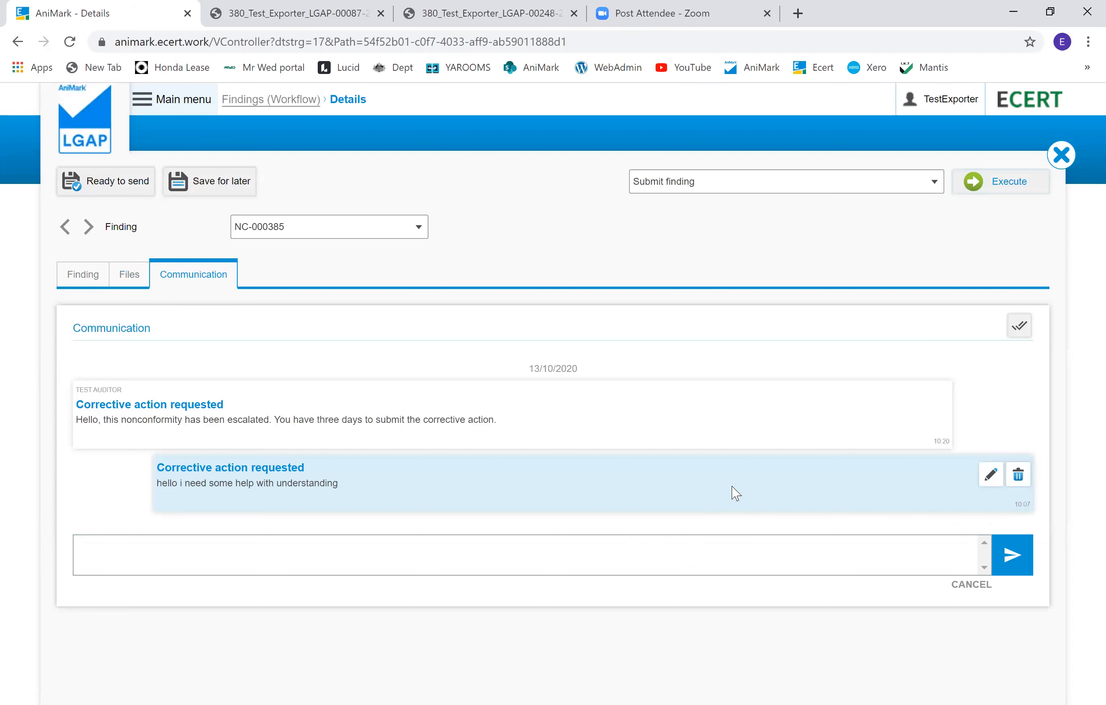
Step: Mark the communication messages as read and submit the livestock finding
click(1019, 325)
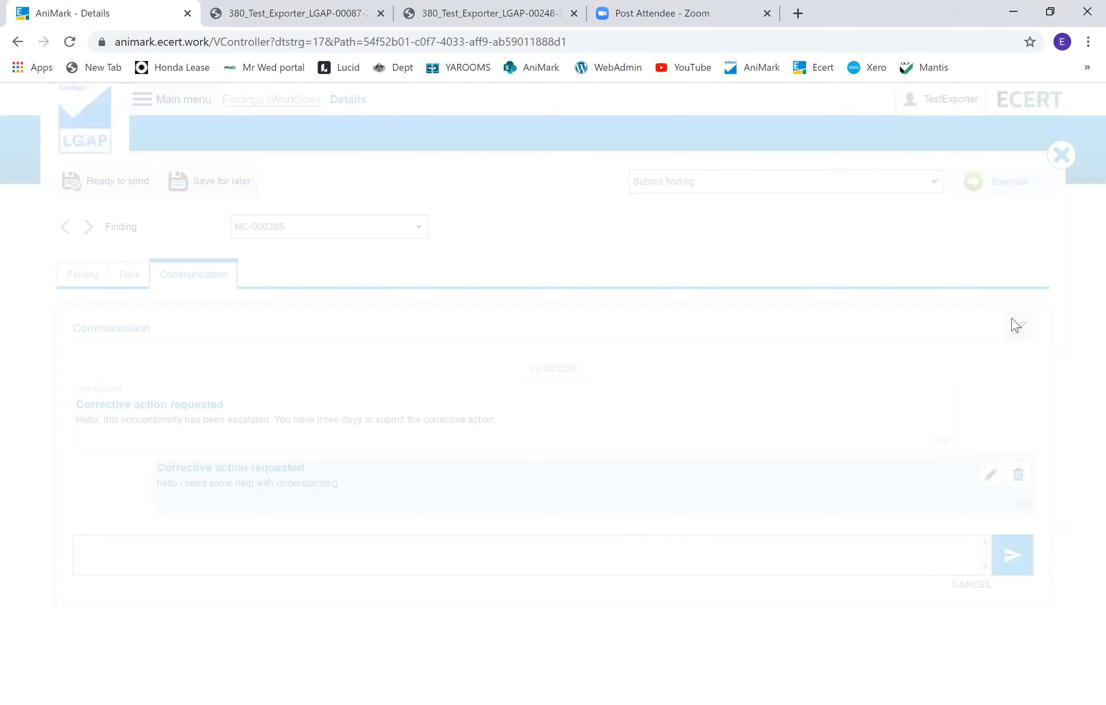
click(574, 439)
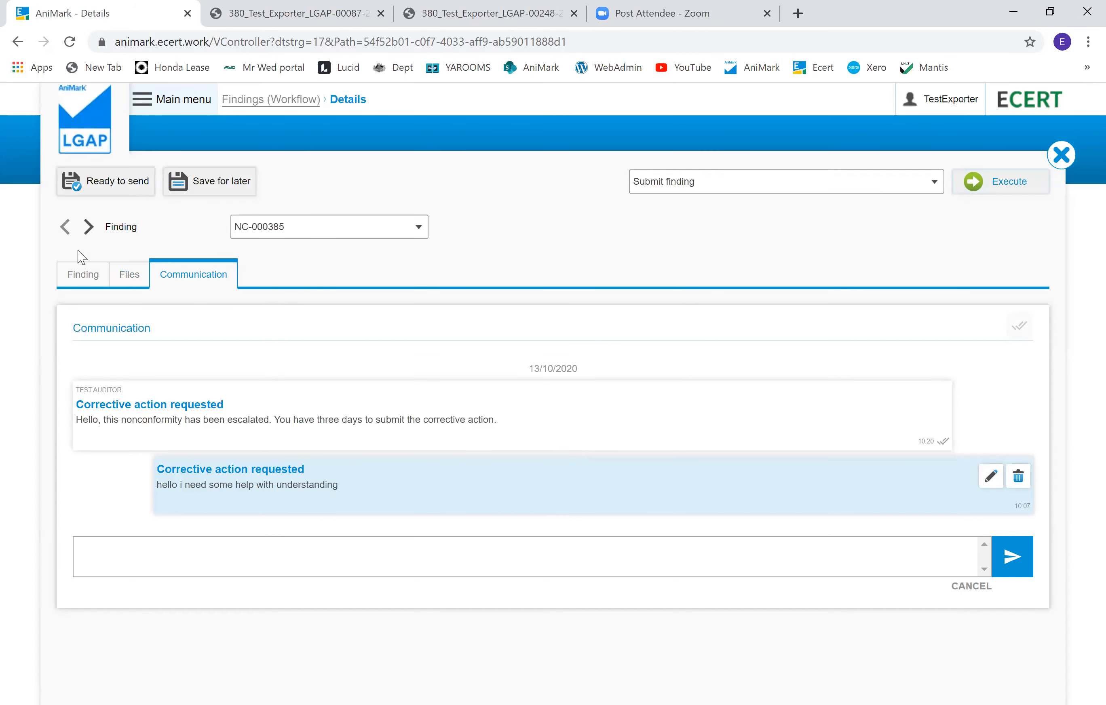
click(77, 277)
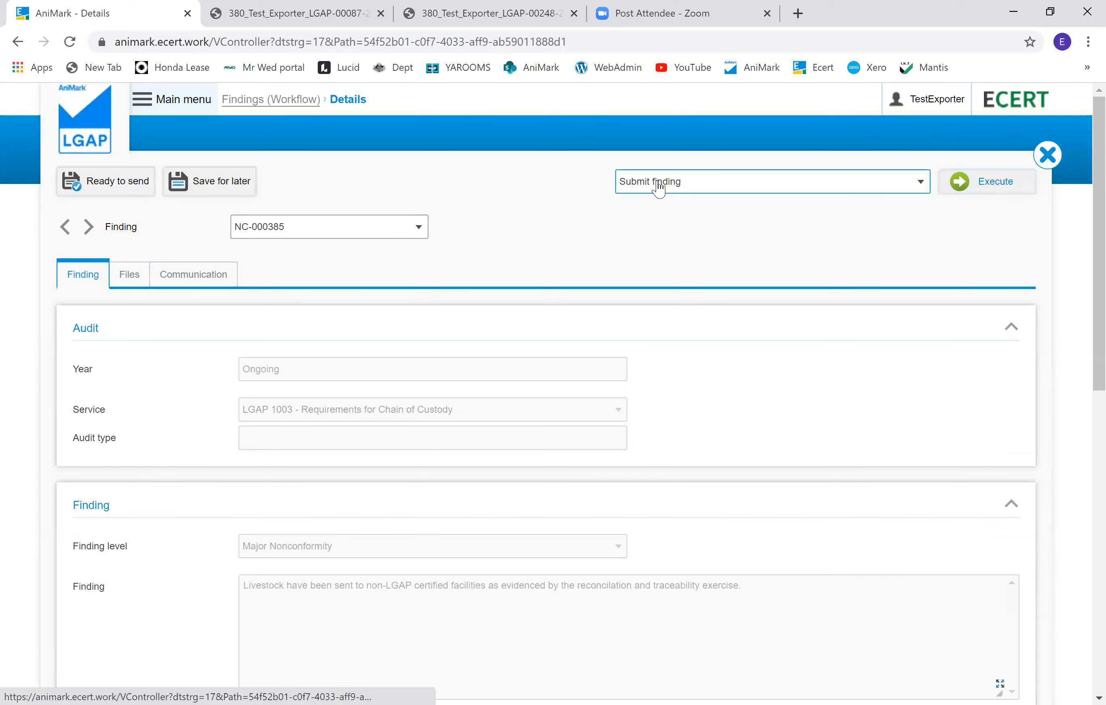
click(979, 188)
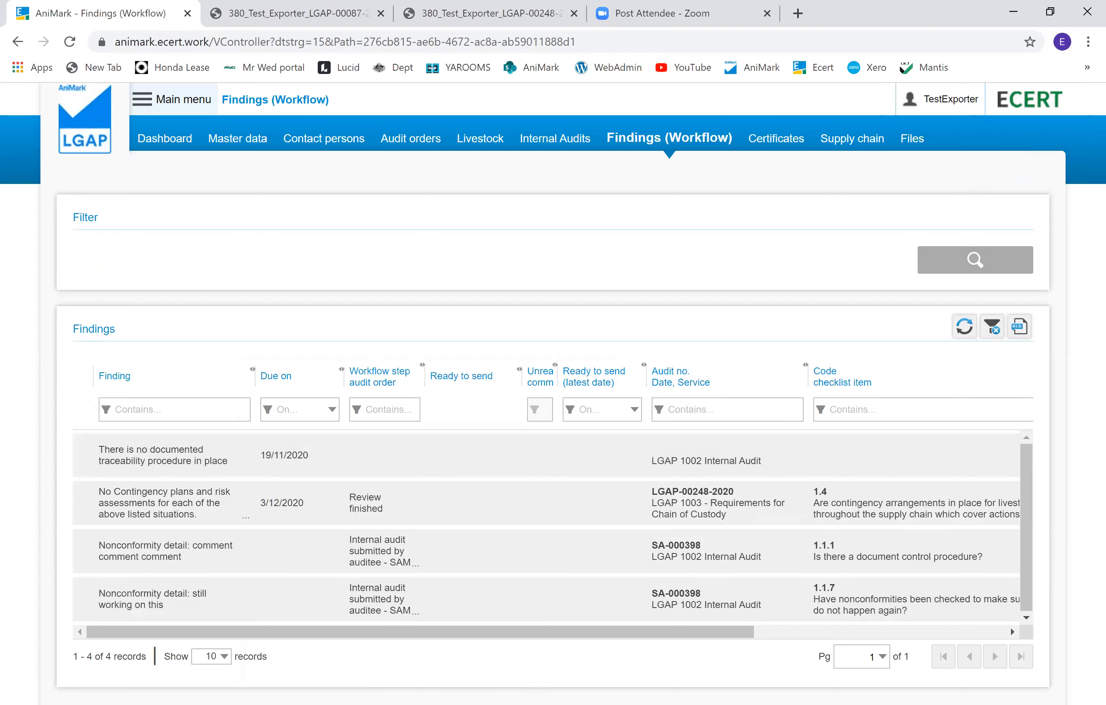
Step: Open the 1.1.7 'still working on this' nonconformity finding and enter the corrective action 'comment'
click(495, 594)
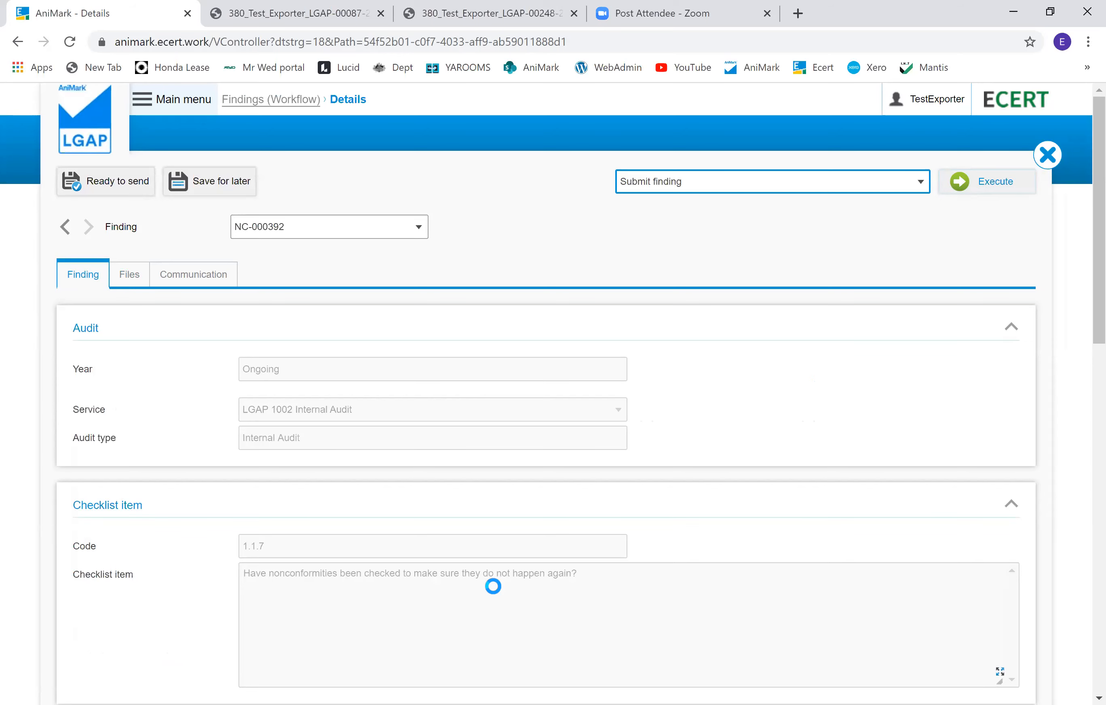
scroll(506, 600, down, 10)
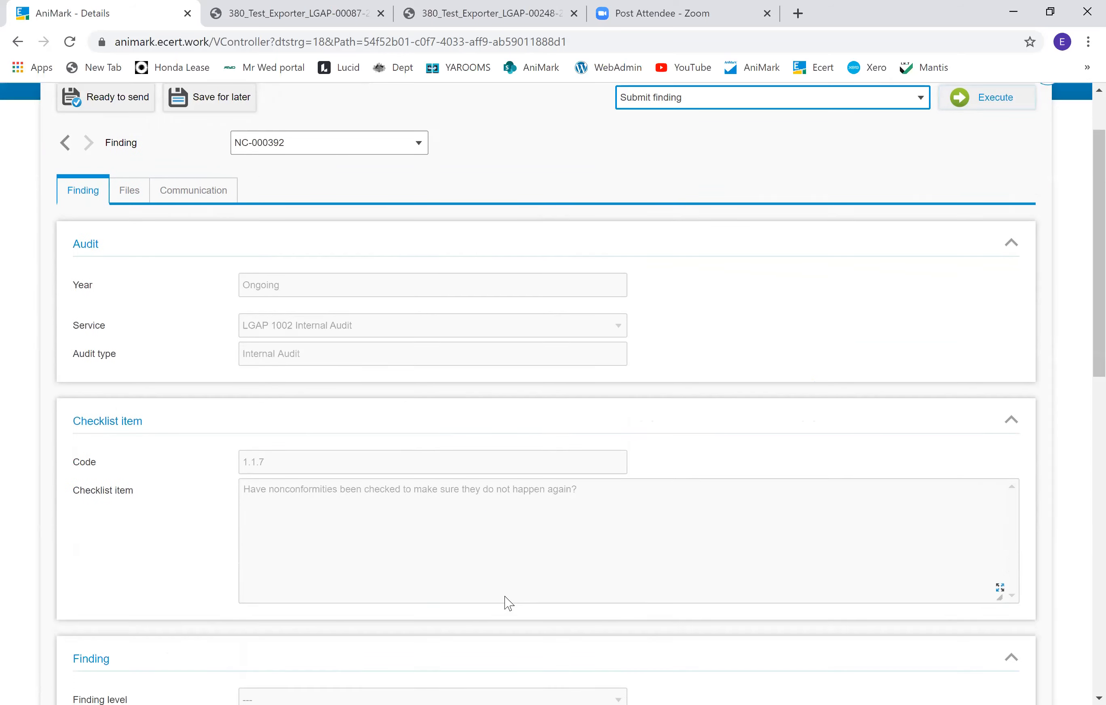
click(475, 557)
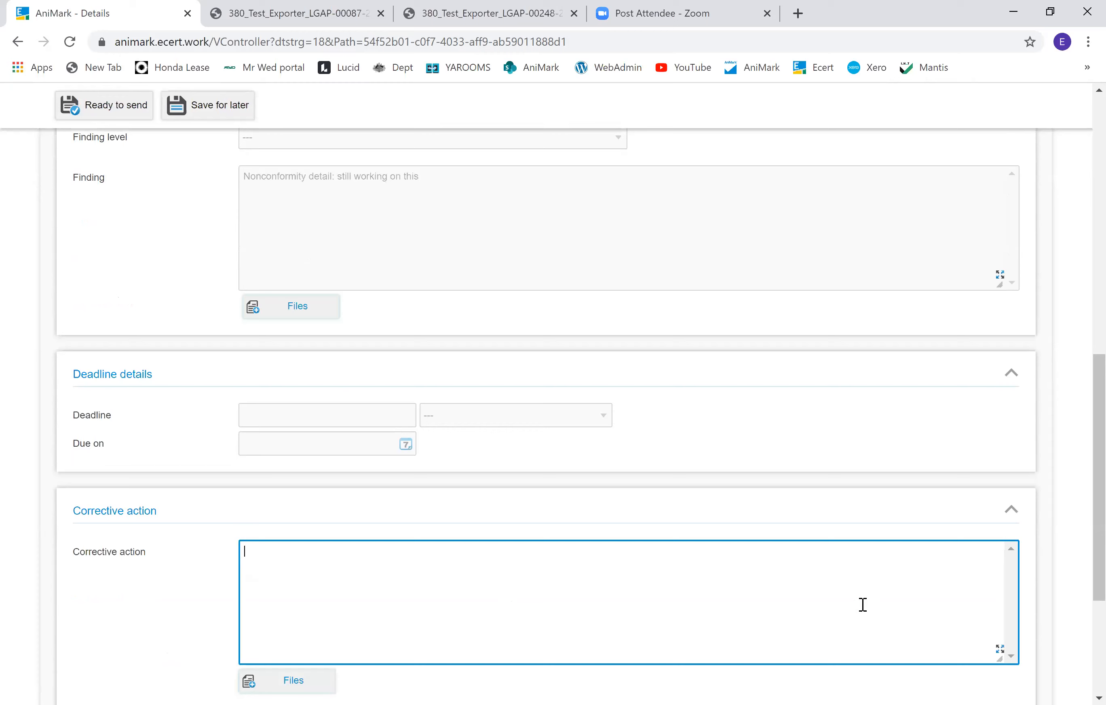
text(comment)
Step: Submit the 1.1.7 nonconformity finding with the Submit finding action
scroll(512, 578, down, 4)
scroll(536, 563, up, 14)
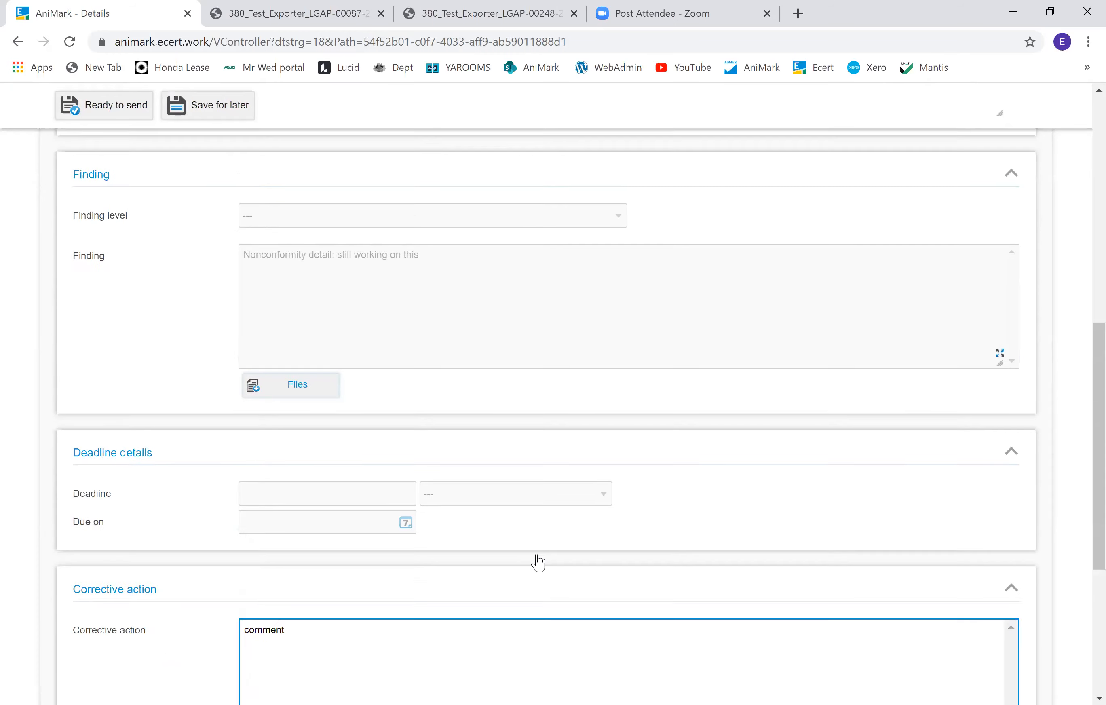
click(985, 181)
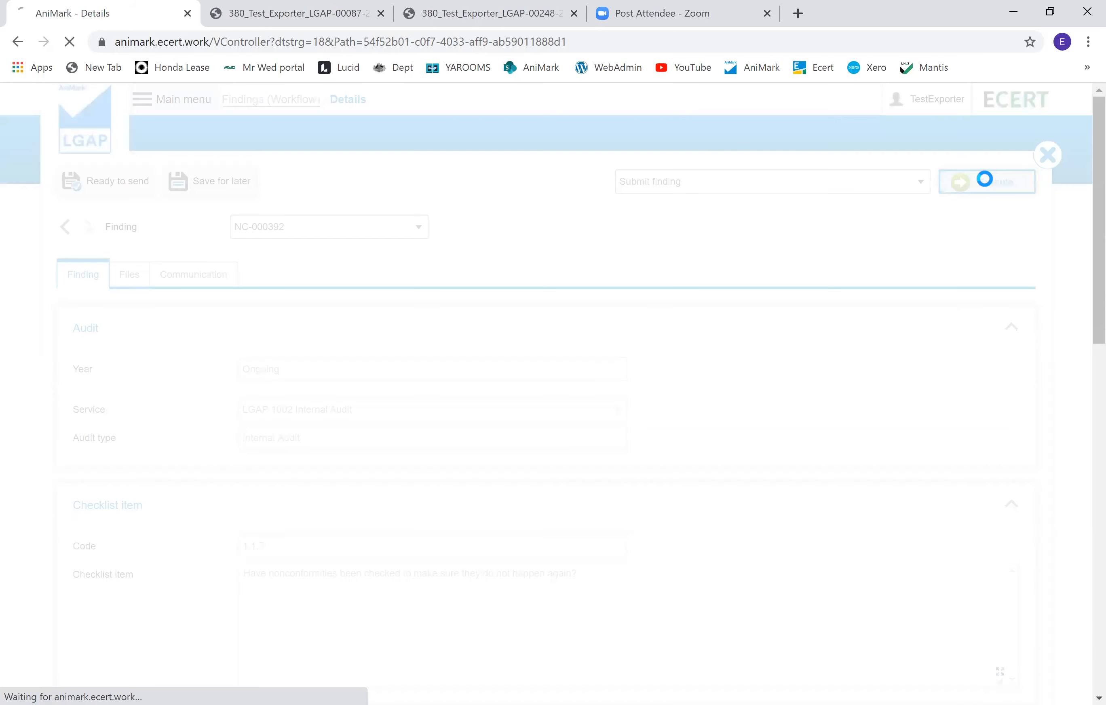
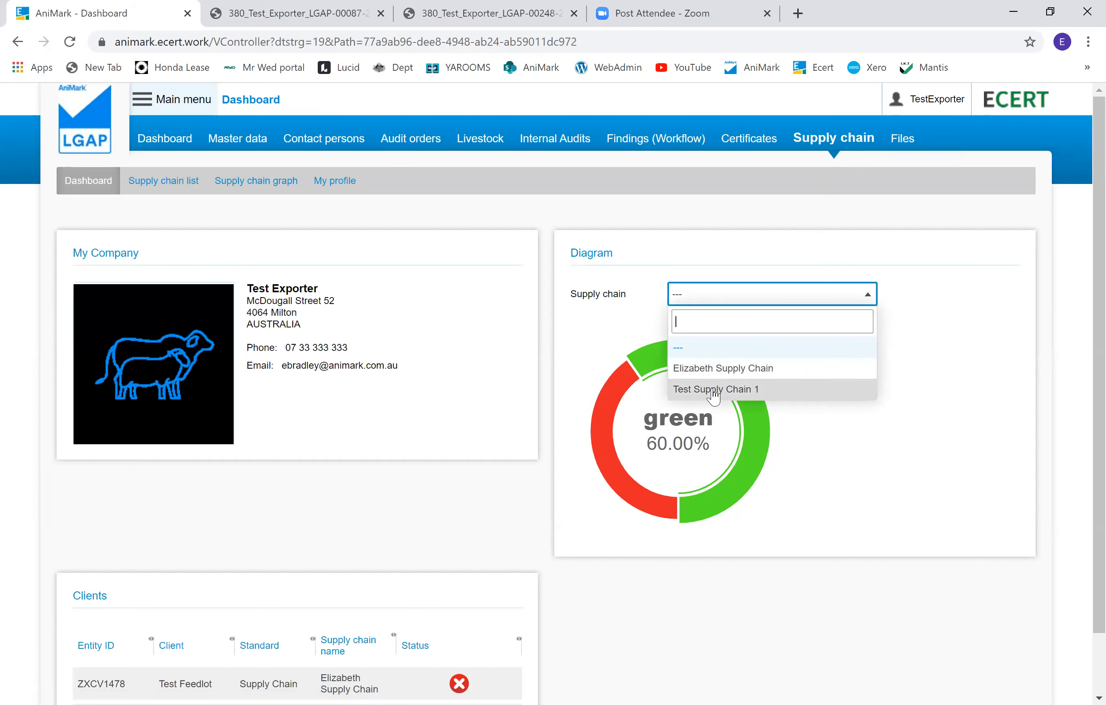
Step: Compare the dashboard's supply chain diagram for Test Supply Chain 1 and Elizabeth Supply Chain
click(715, 390)
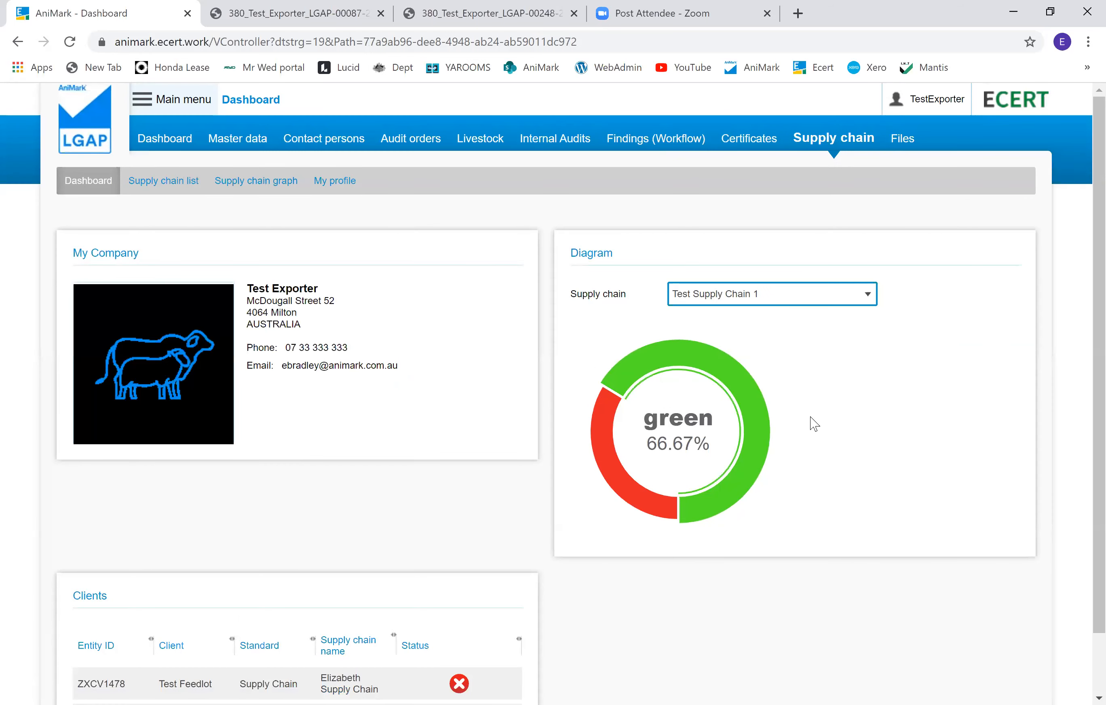
mouse_move(598, 410)
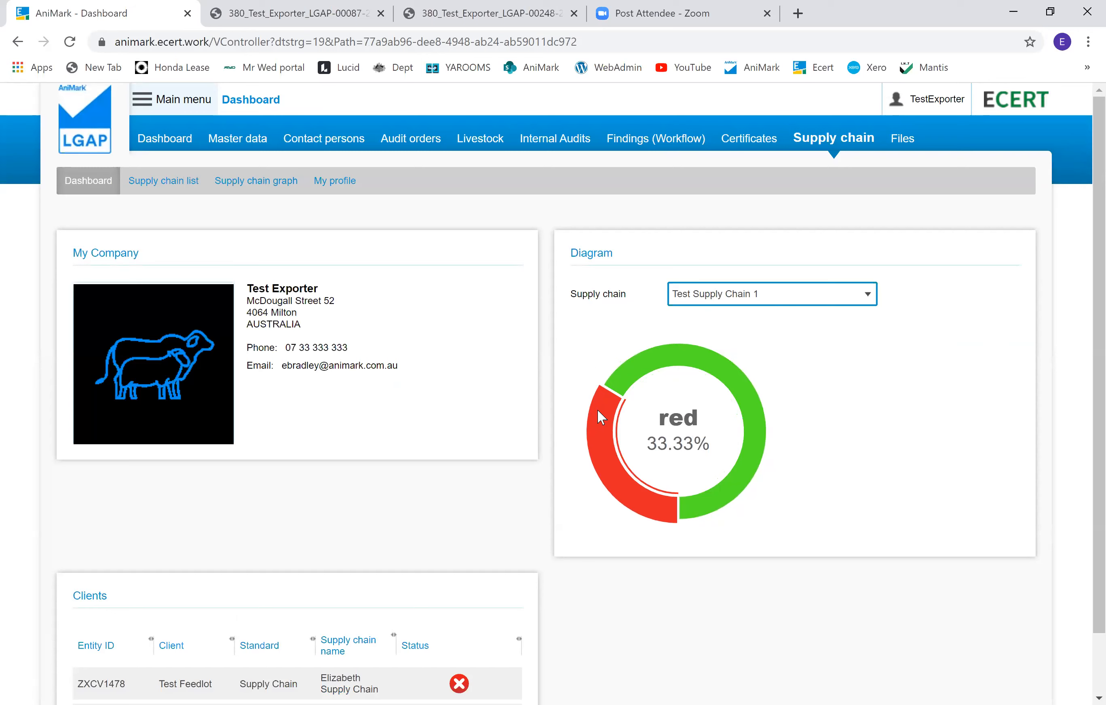
mouse_move(673, 359)
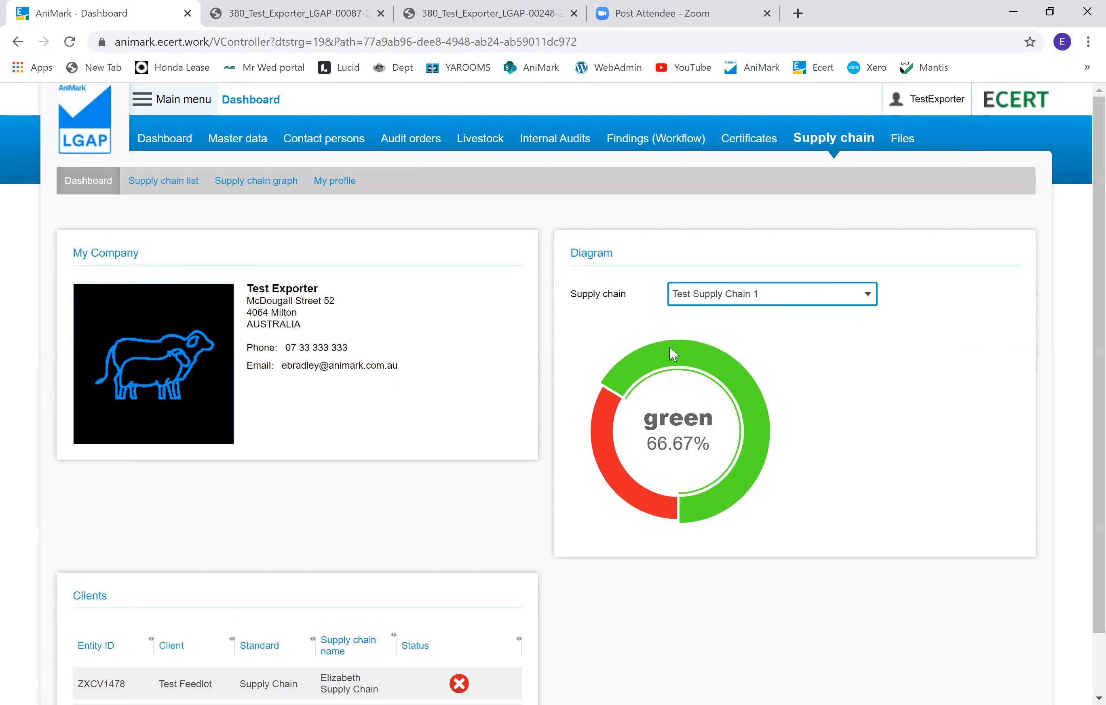
click(700, 302)
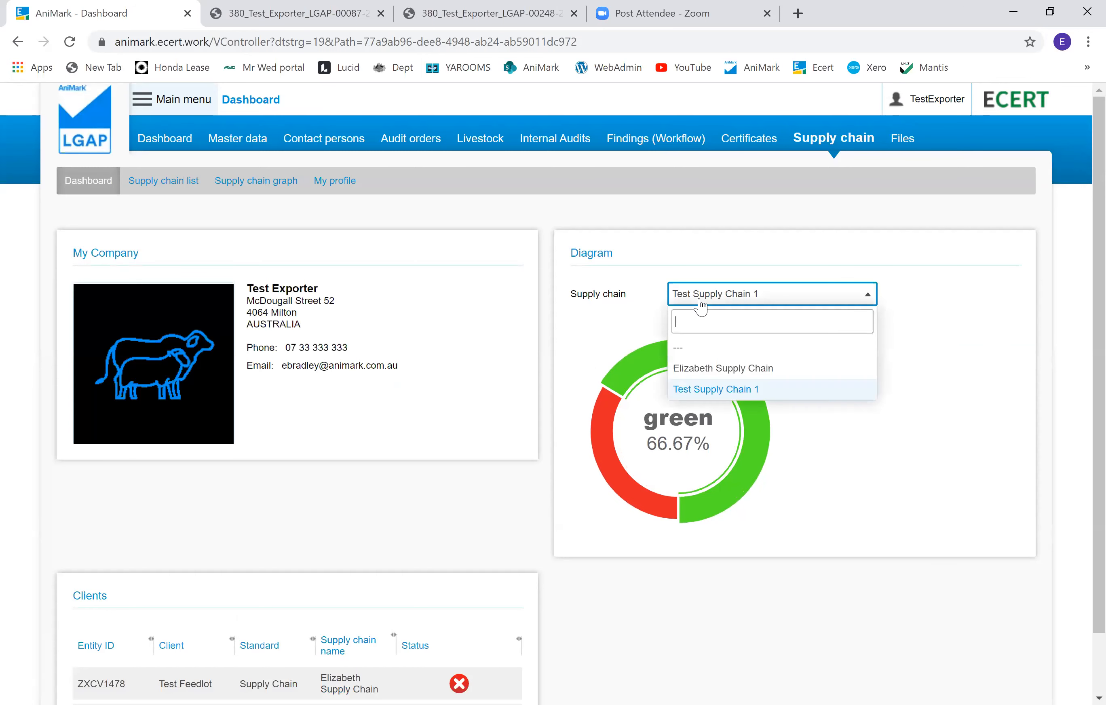
click(686, 371)
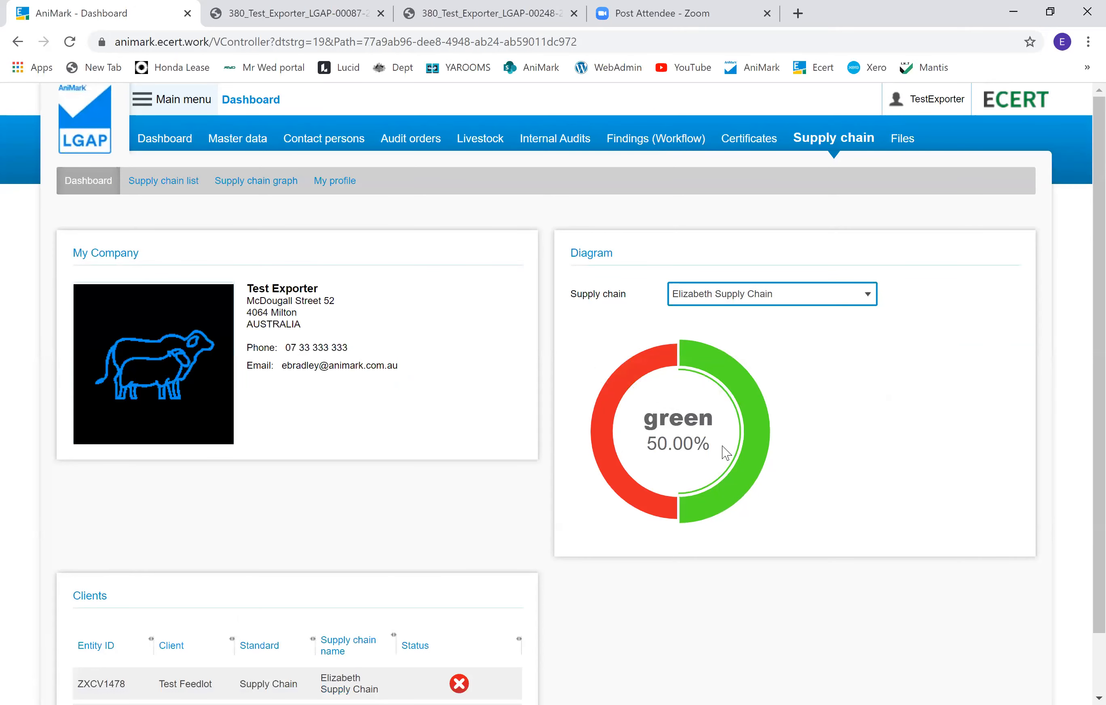
scroll(804, 497, down, 1)
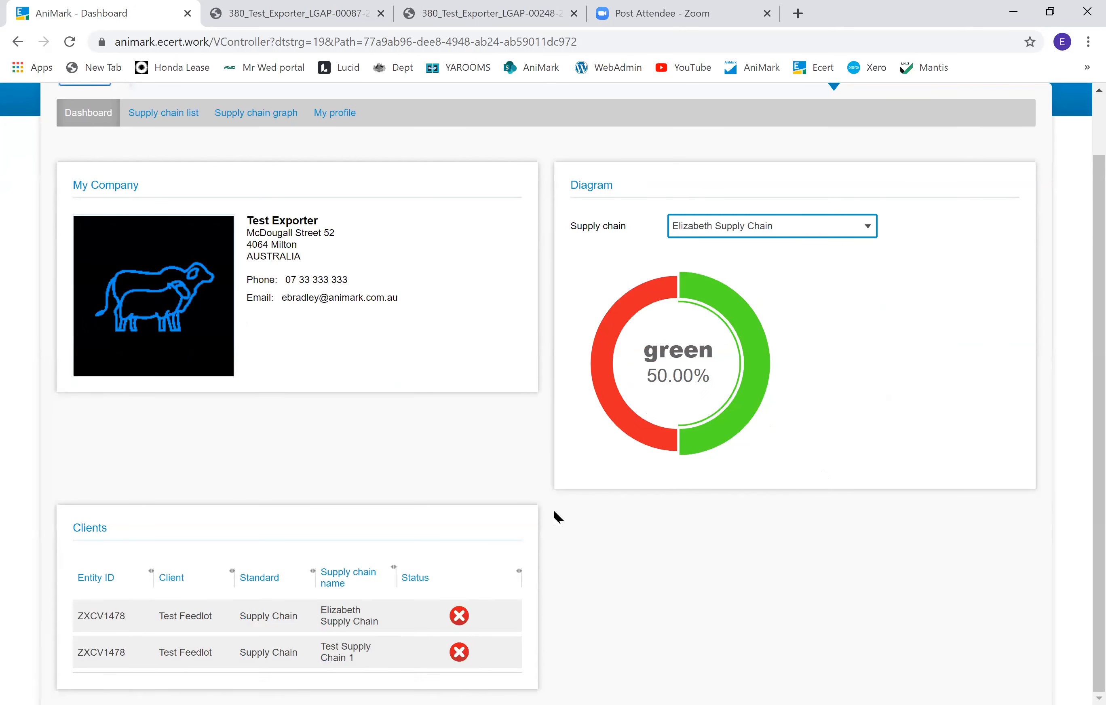
click(722, 232)
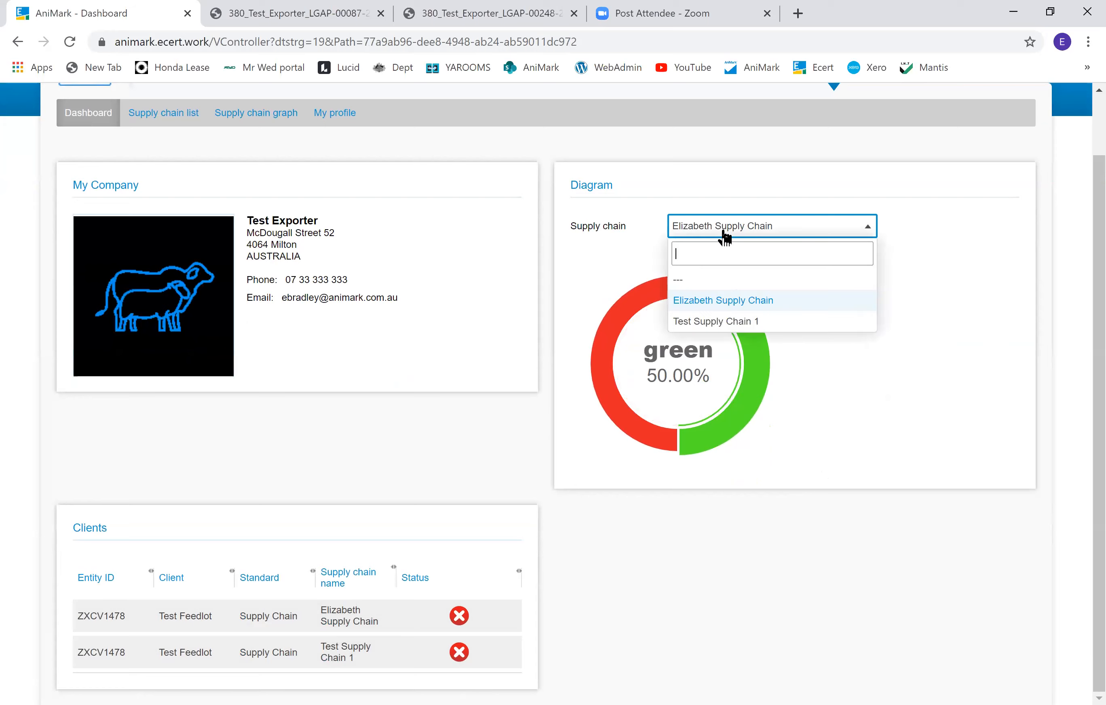
click(711, 321)
scroll(324, 491, down, 1)
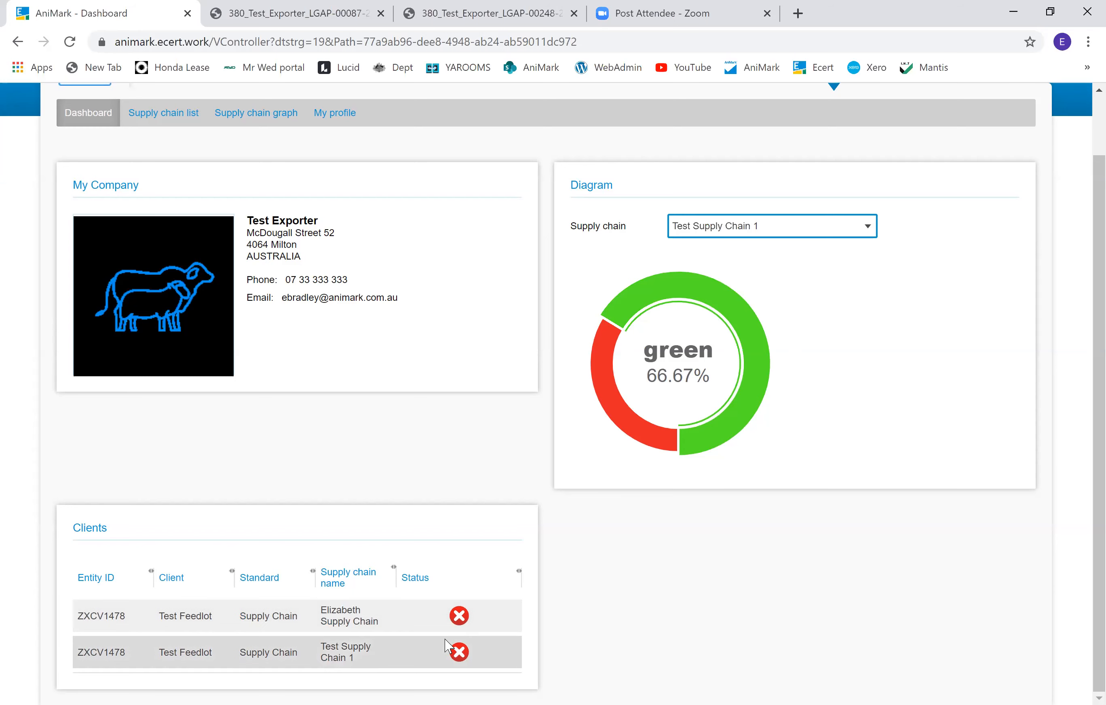
scroll(418, 630, up, 1)
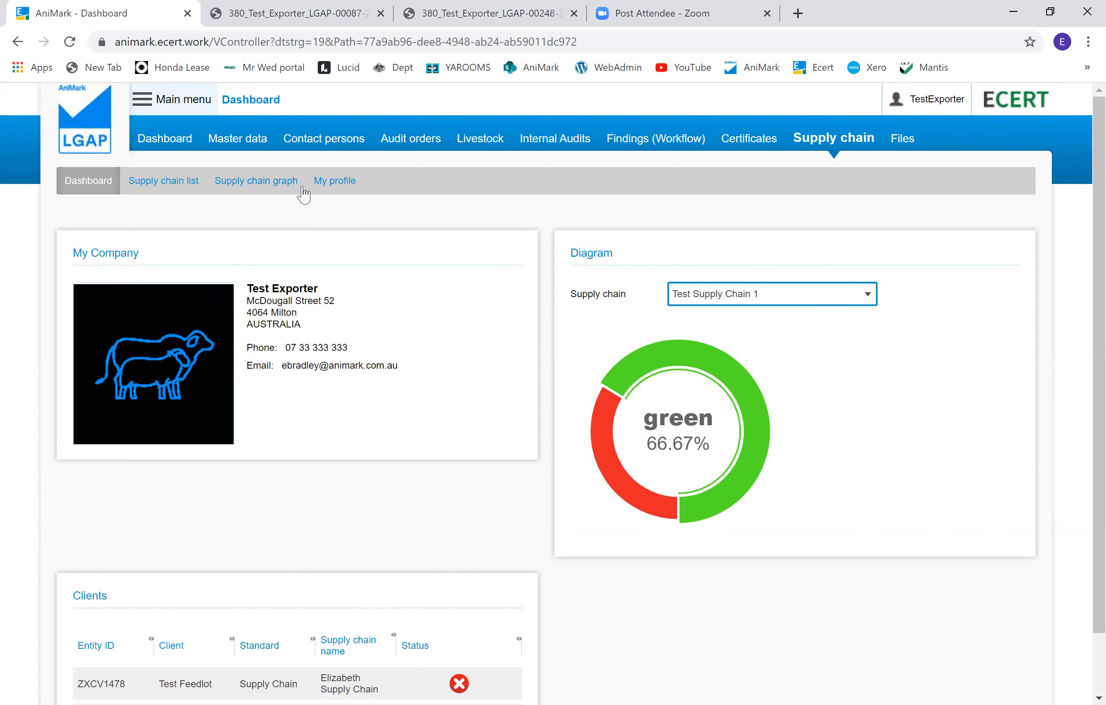
Step: Open the supply chain graph and search for the Elizabeth Supply Chain
click(246, 186)
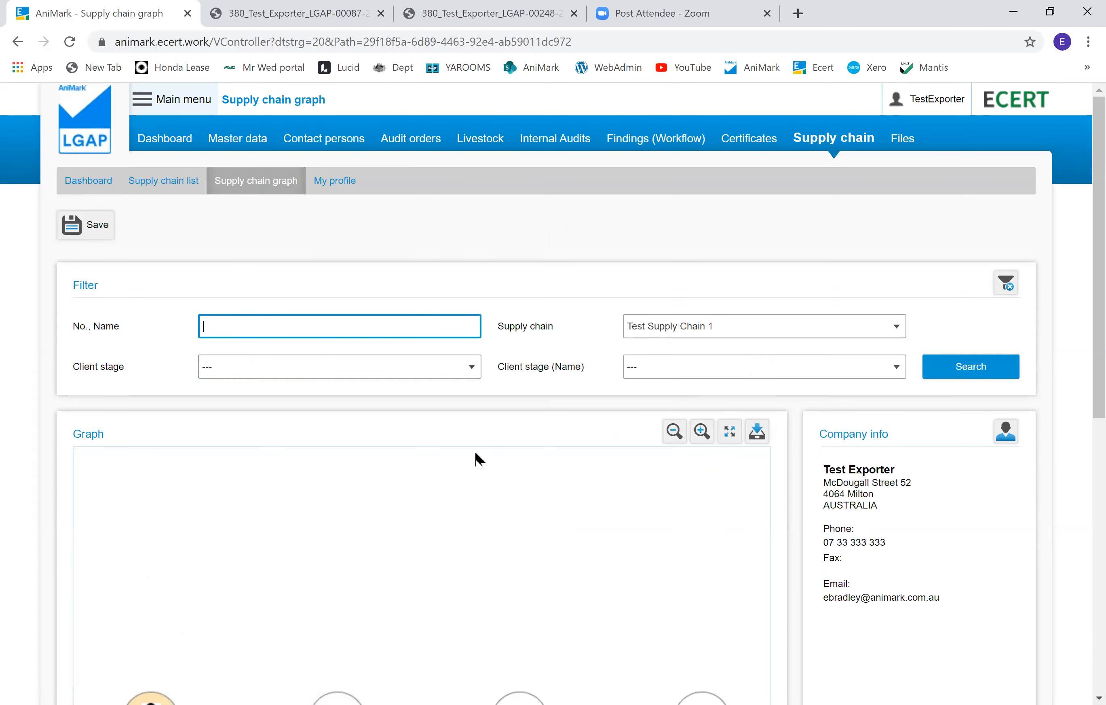
click(764, 330)
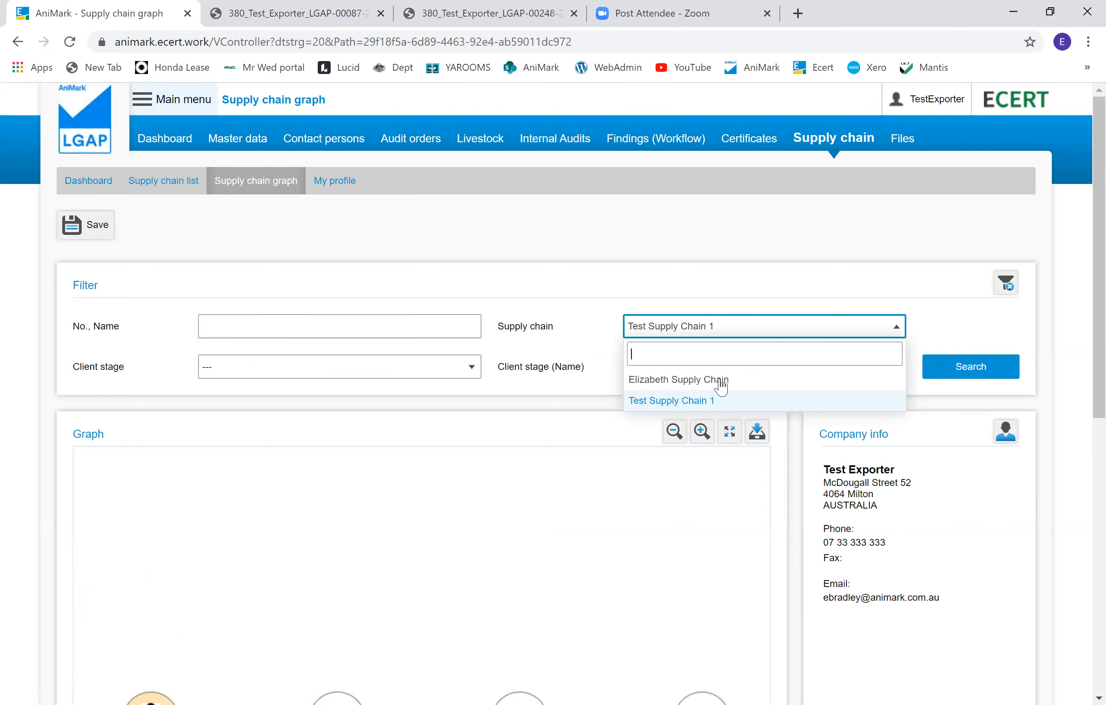
click(720, 380)
click(759, 334)
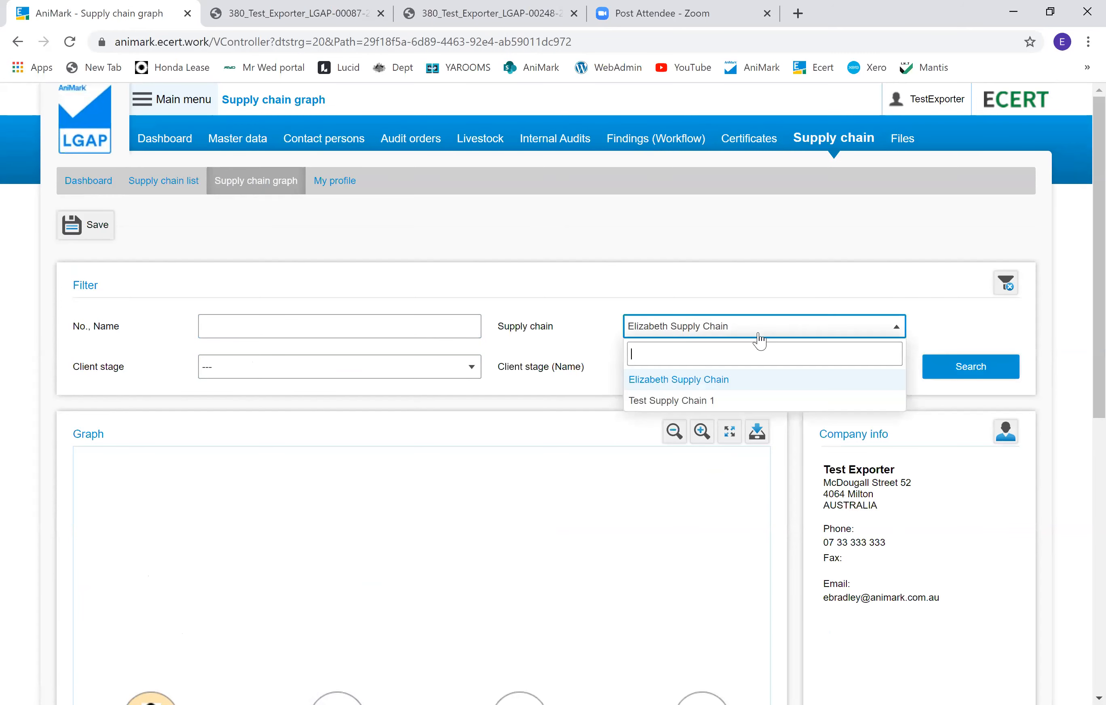
click(717, 401)
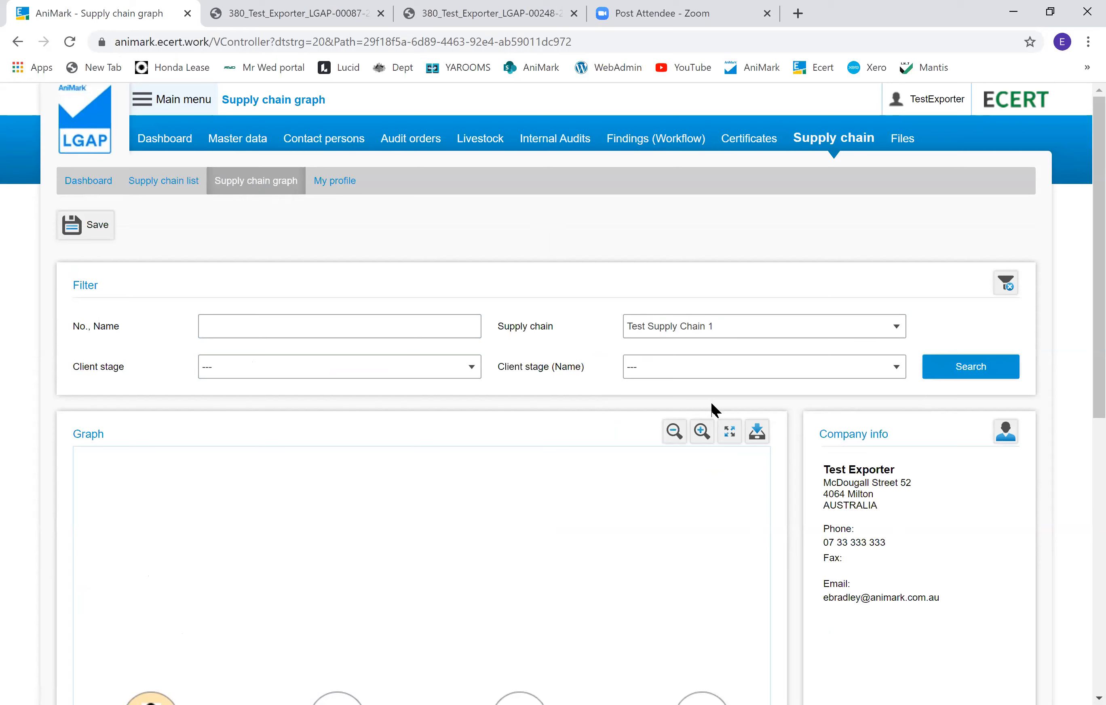
click(891, 336)
click(714, 381)
click(1013, 370)
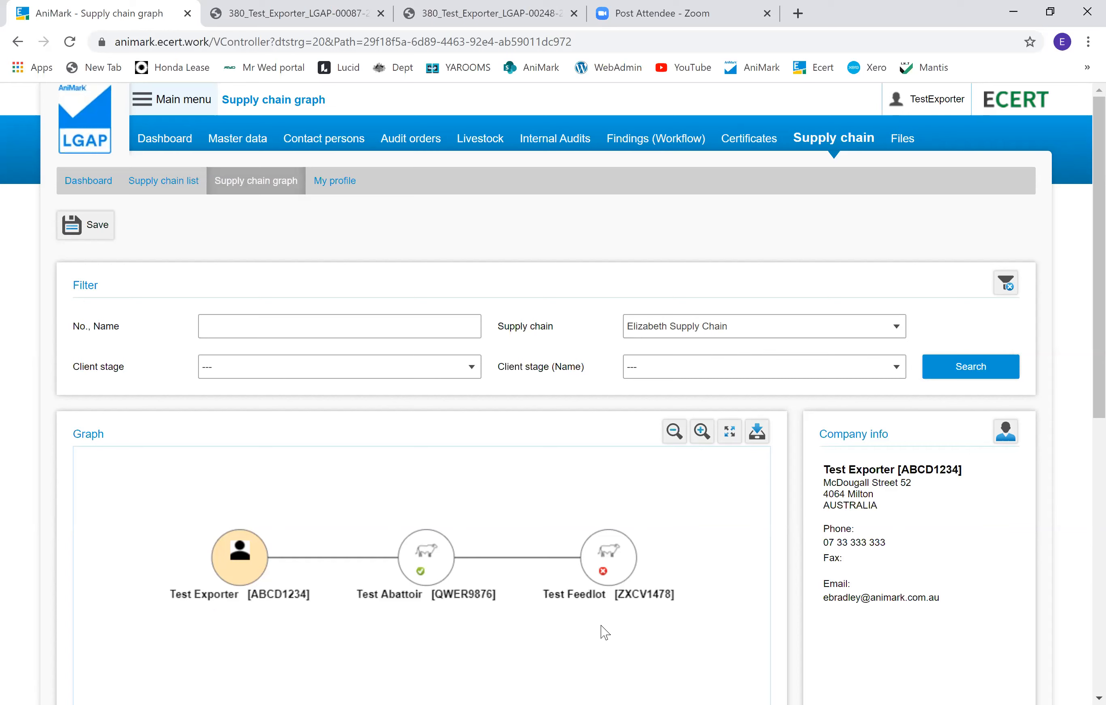
Step: Inspect the company details, certificates, findings and audit reports of Test Abattoir and Test Feedlot in the graph
click(434, 569)
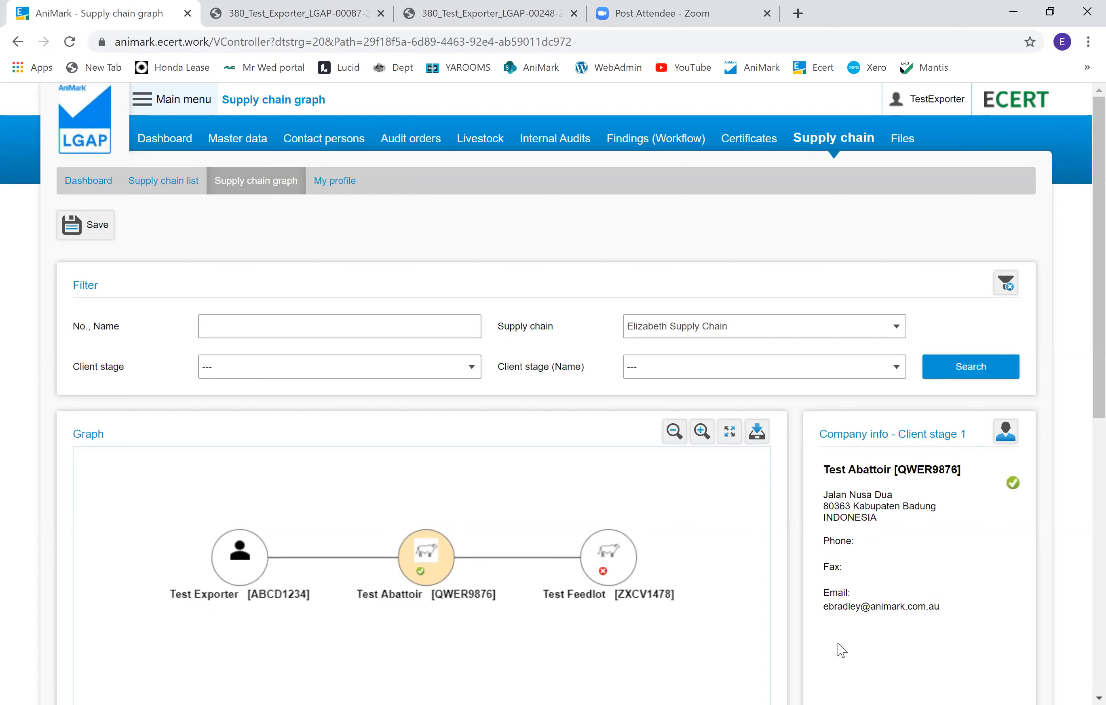
click(1007, 438)
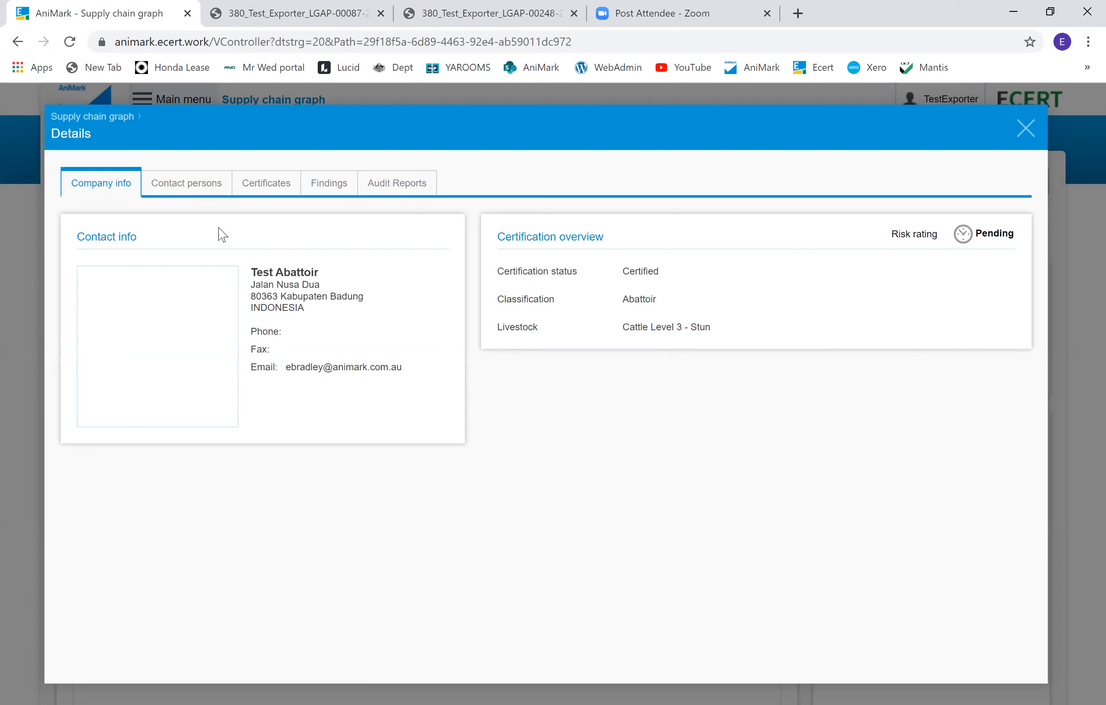
click(254, 183)
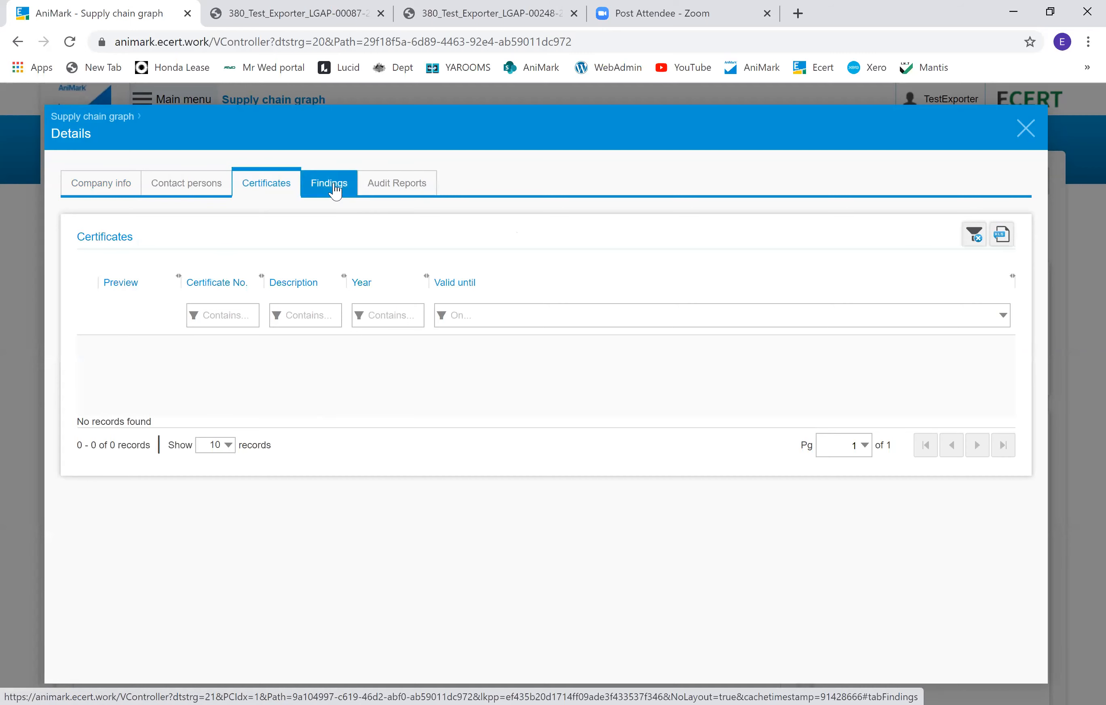
click(335, 190)
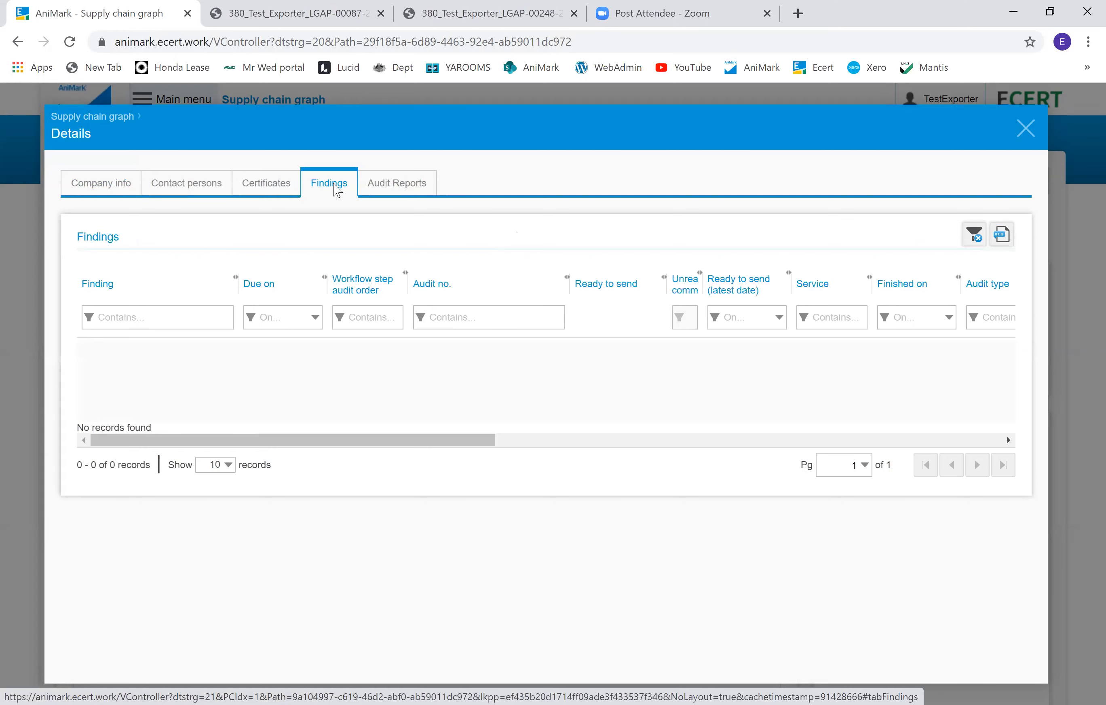
click(399, 180)
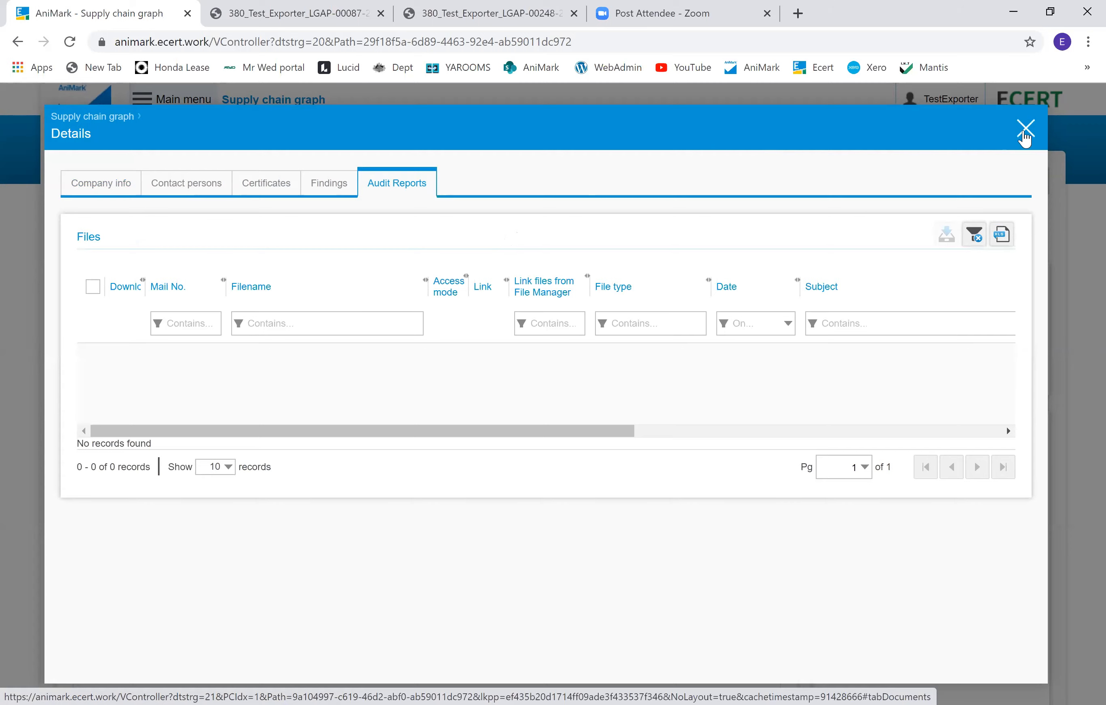
click(1026, 137)
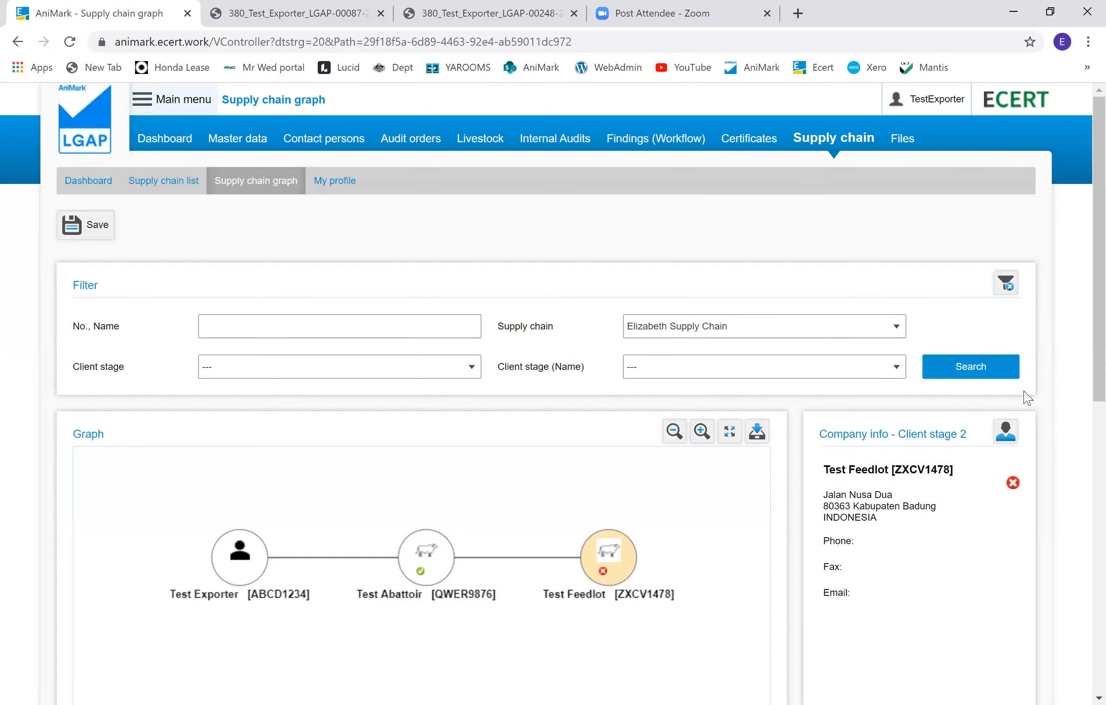
click(1006, 434)
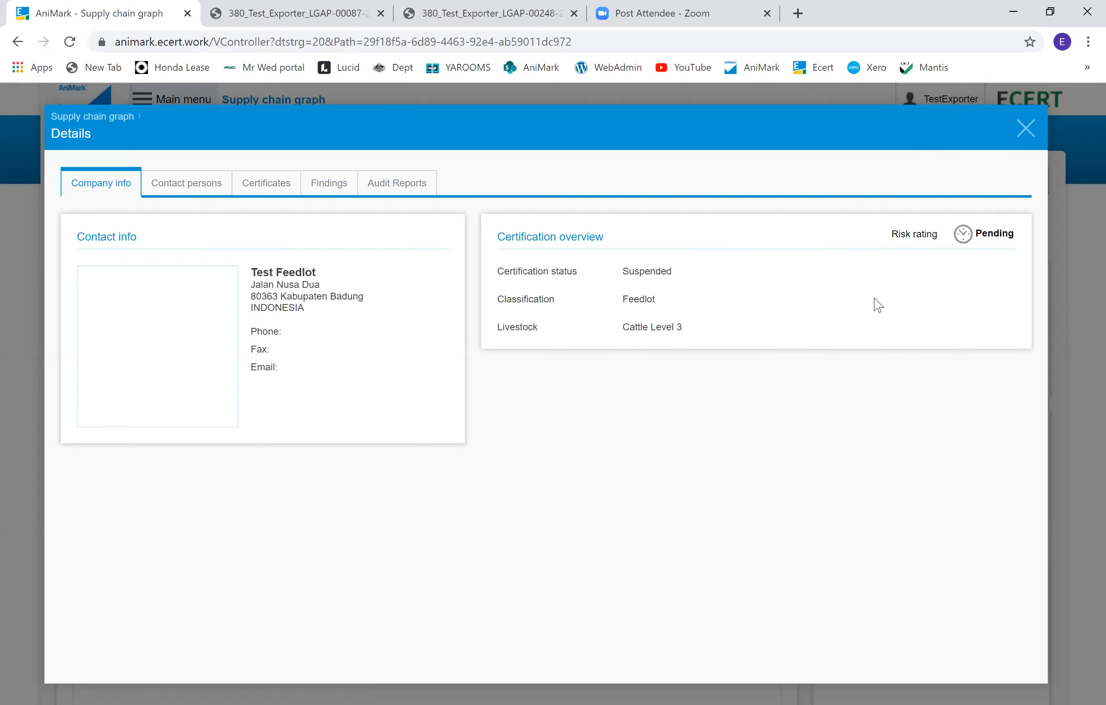
click(1026, 137)
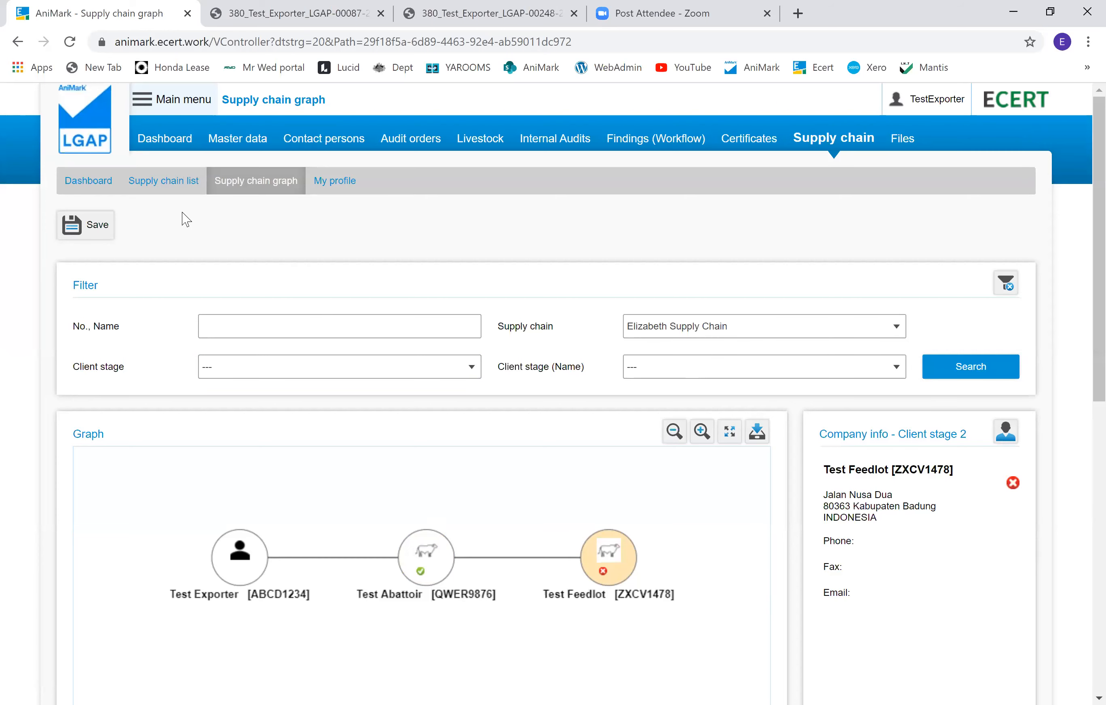
Step: Open Test Supply Chain 1 from the supply chain list and review its clients' columns
click(160, 191)
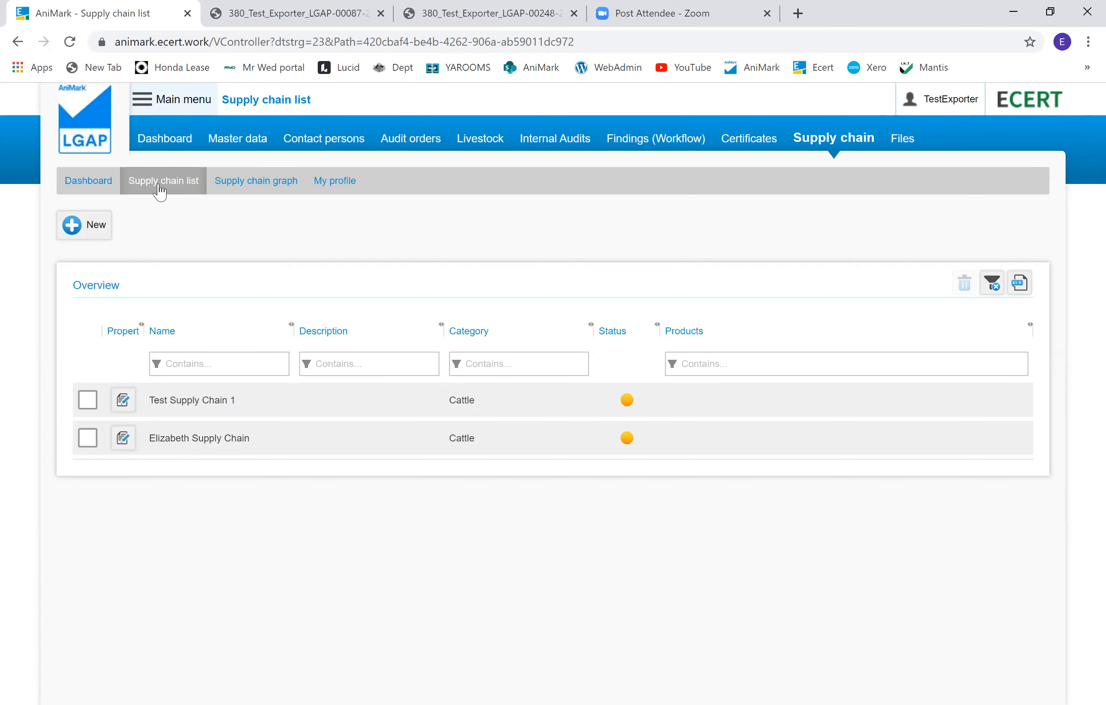
double_click(198, 409)
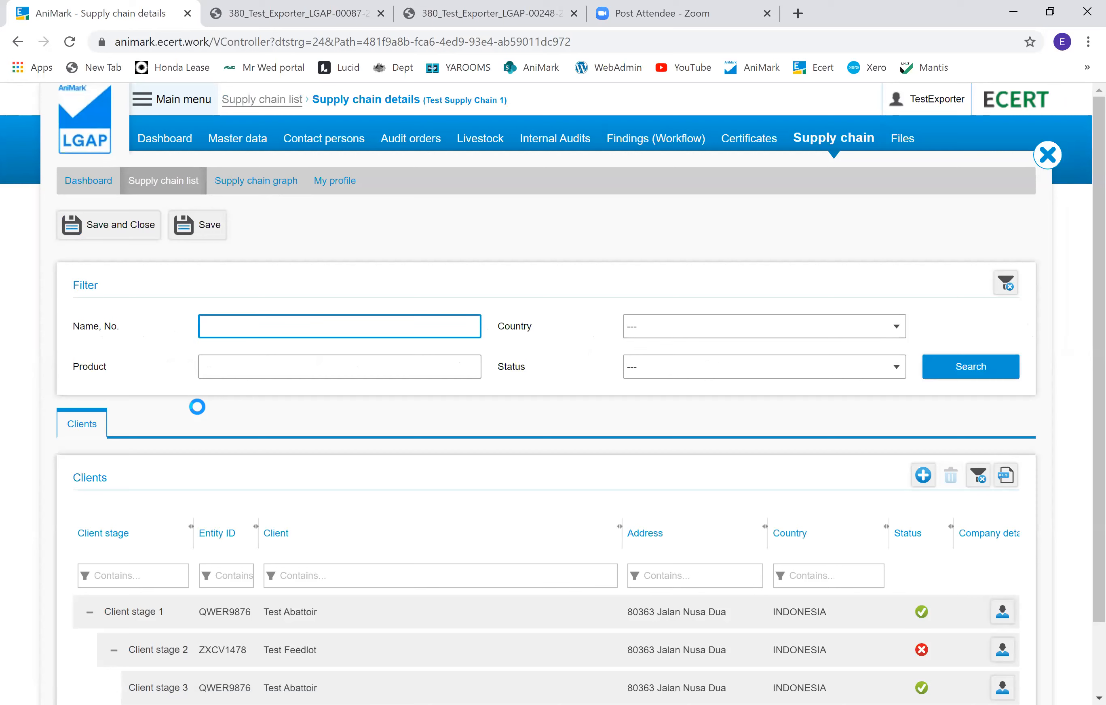
scroll(254, 432, down, 2)
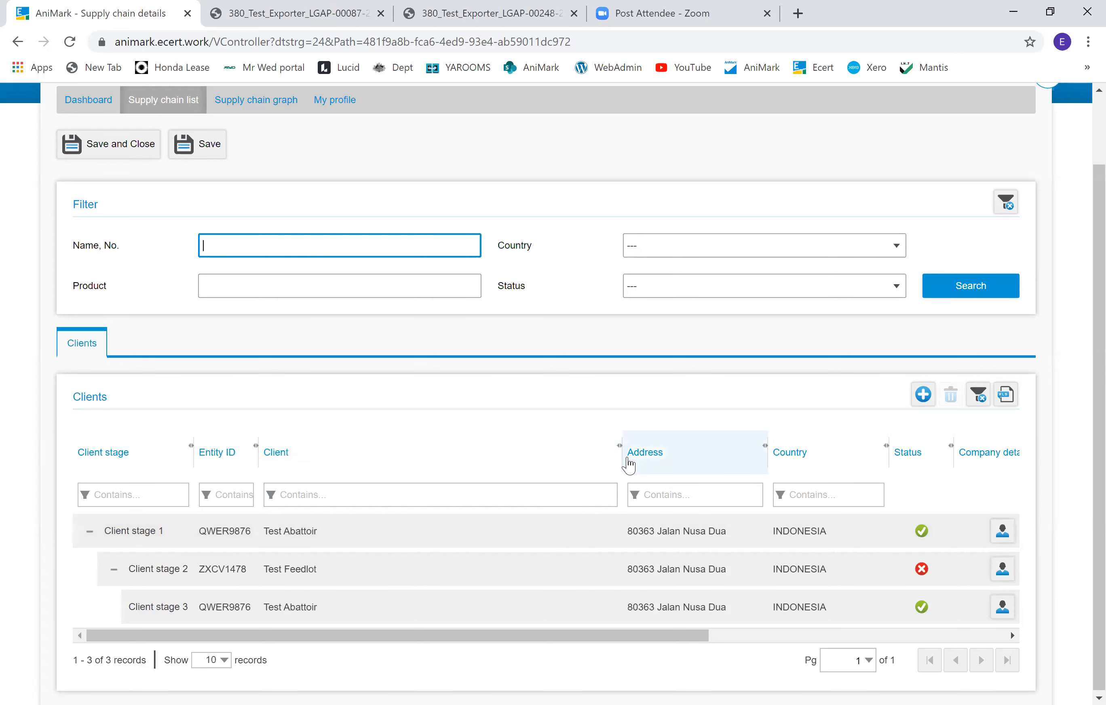
drag(618, 460, 334, 493)
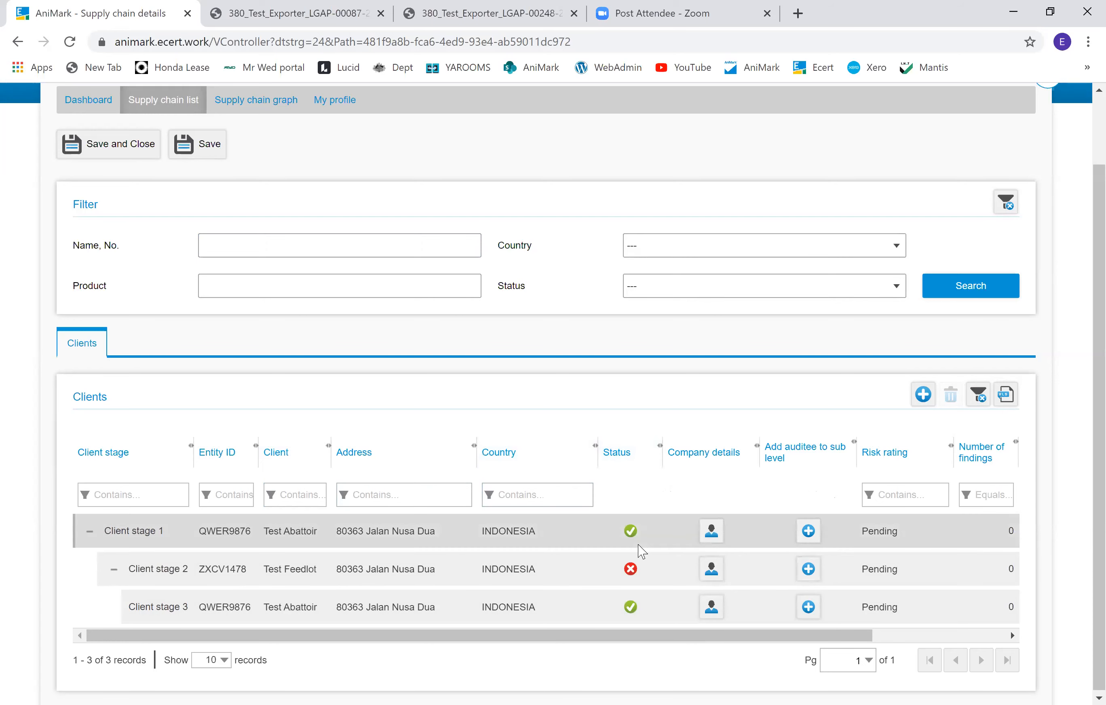
drag(631, 631, 688, 636)
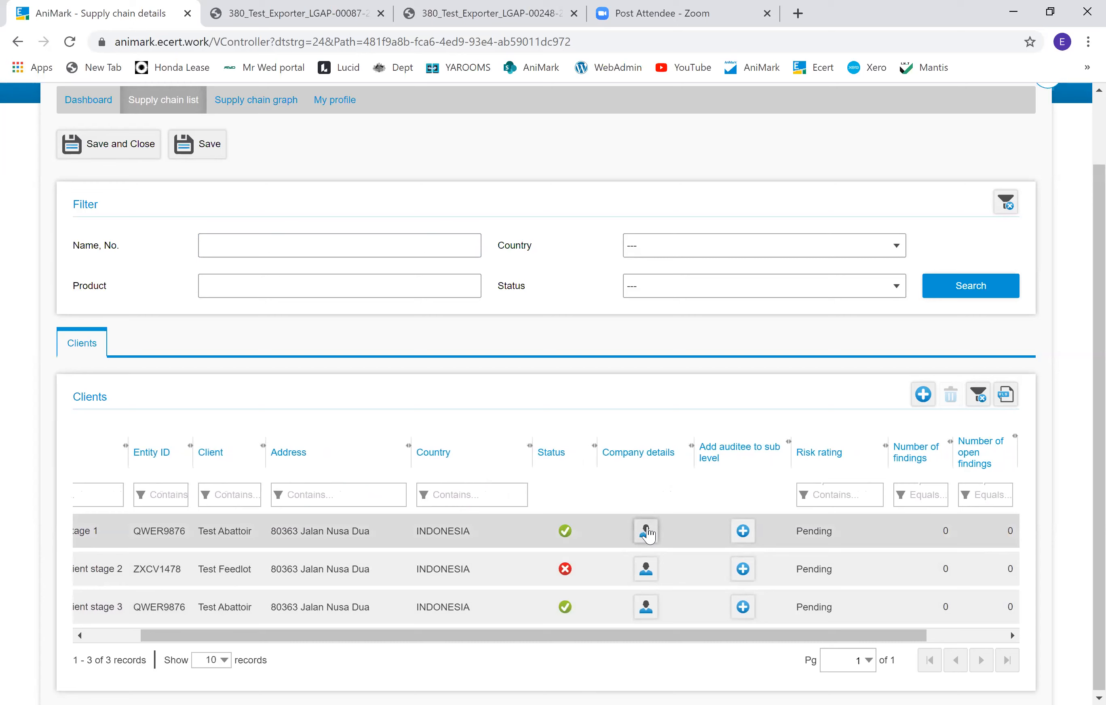
drag(647, 637, 725, 639)
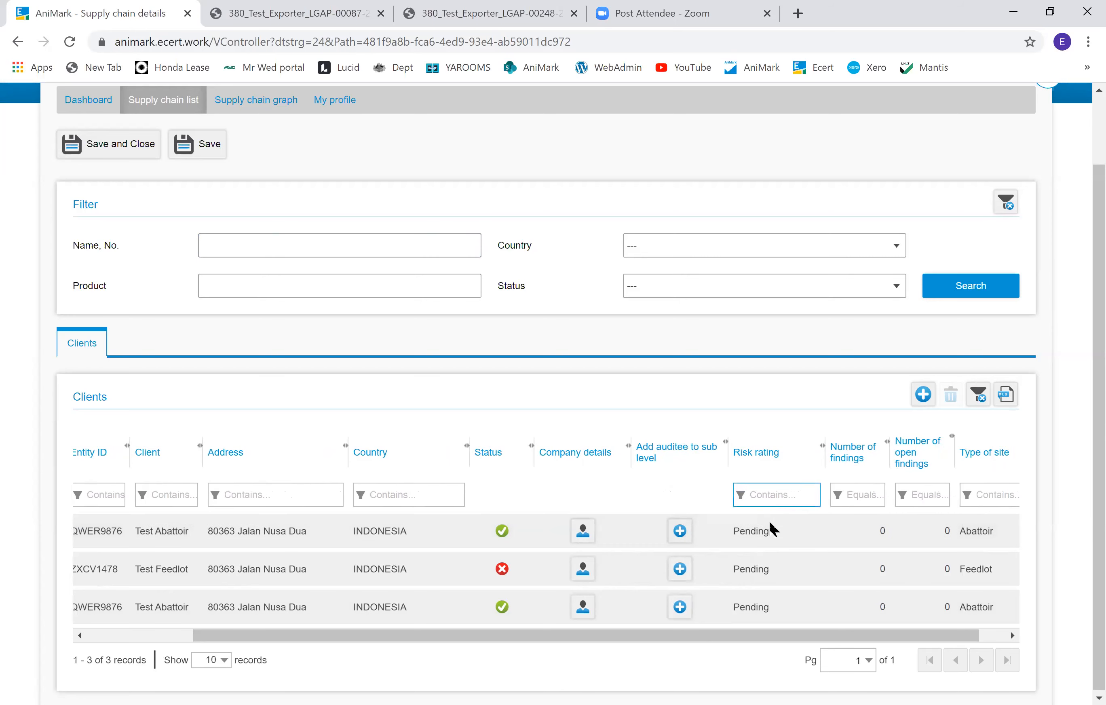
drag(771, 636, 810, 630)
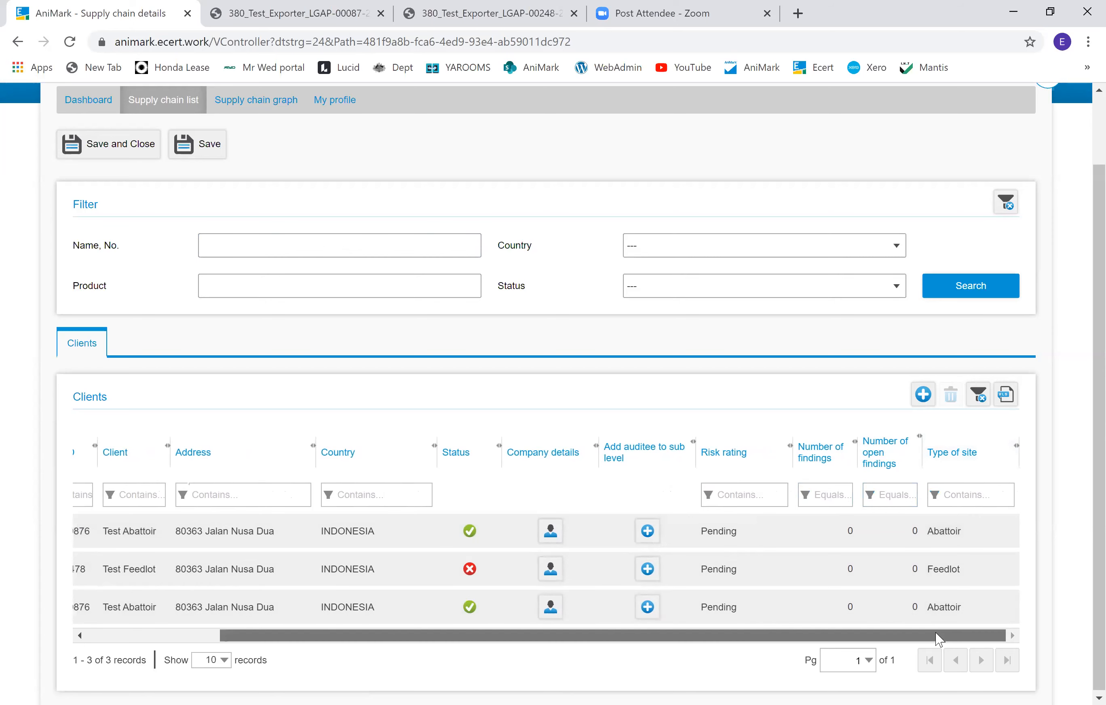
drag(936, 632, 581, 664)
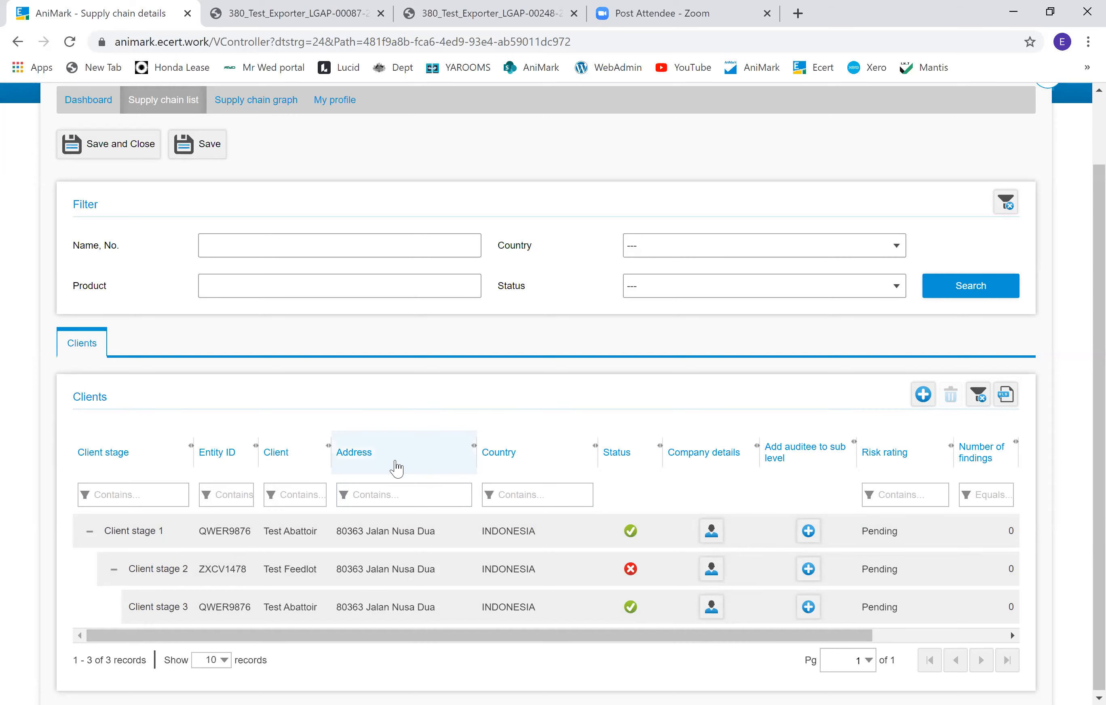
scroll(760, 365, up, 2)
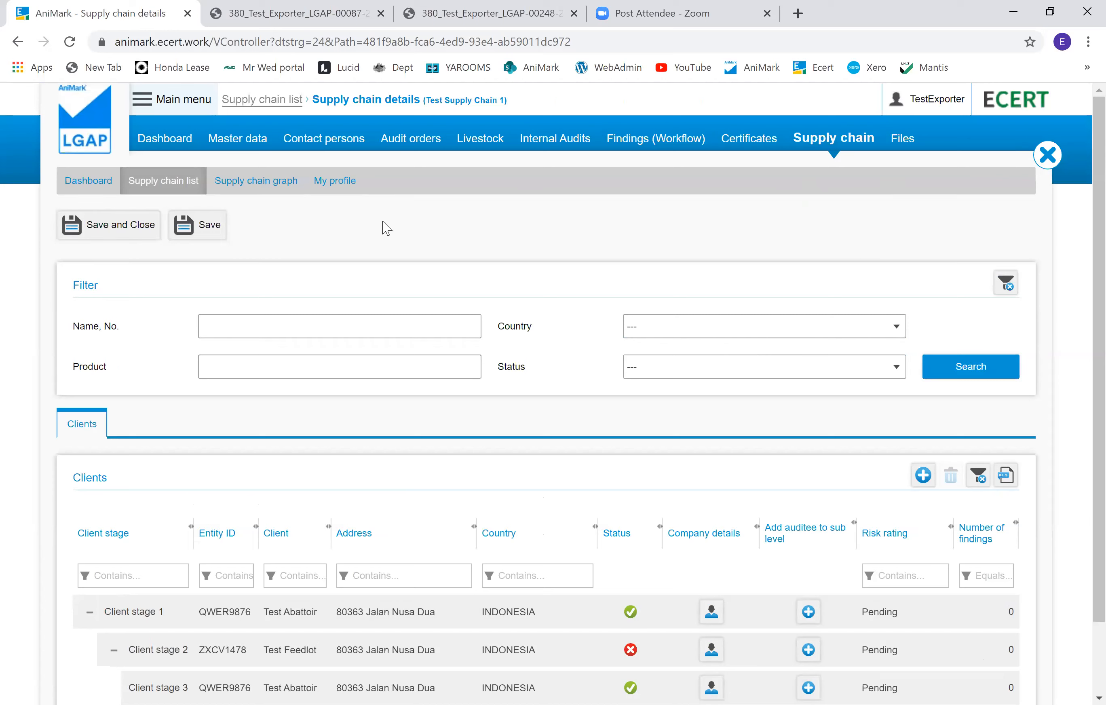
Step: Create a new Cattle supply chain named 'Test SC 2' and save it
click(162, 185)
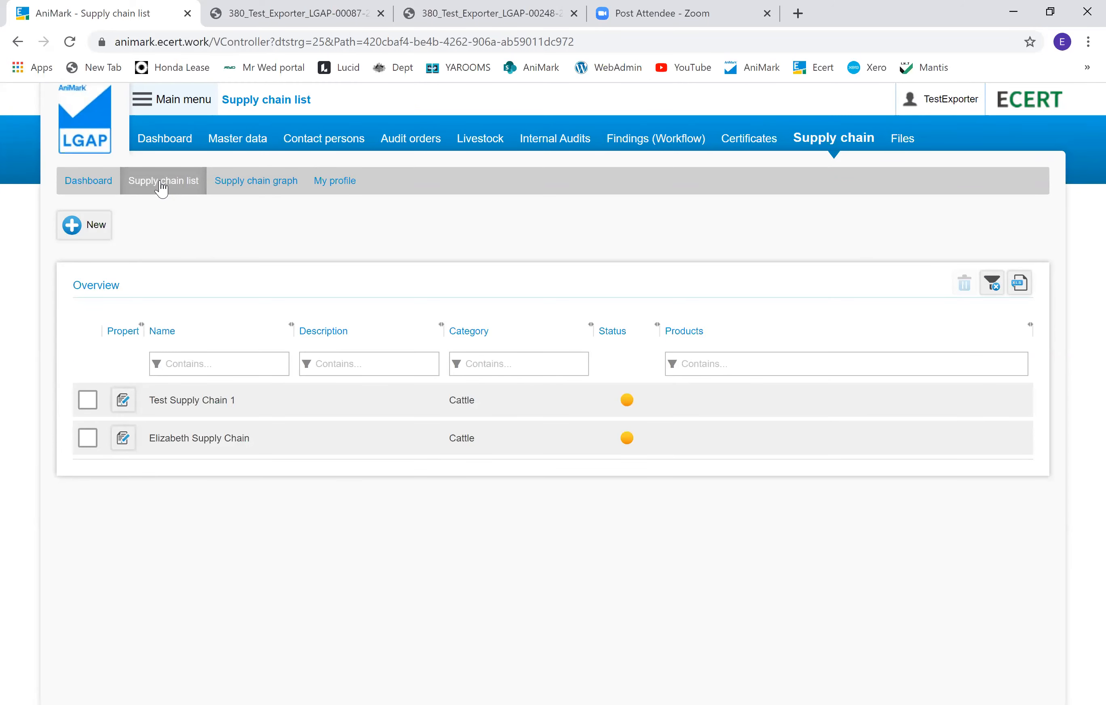
click(94, 225)
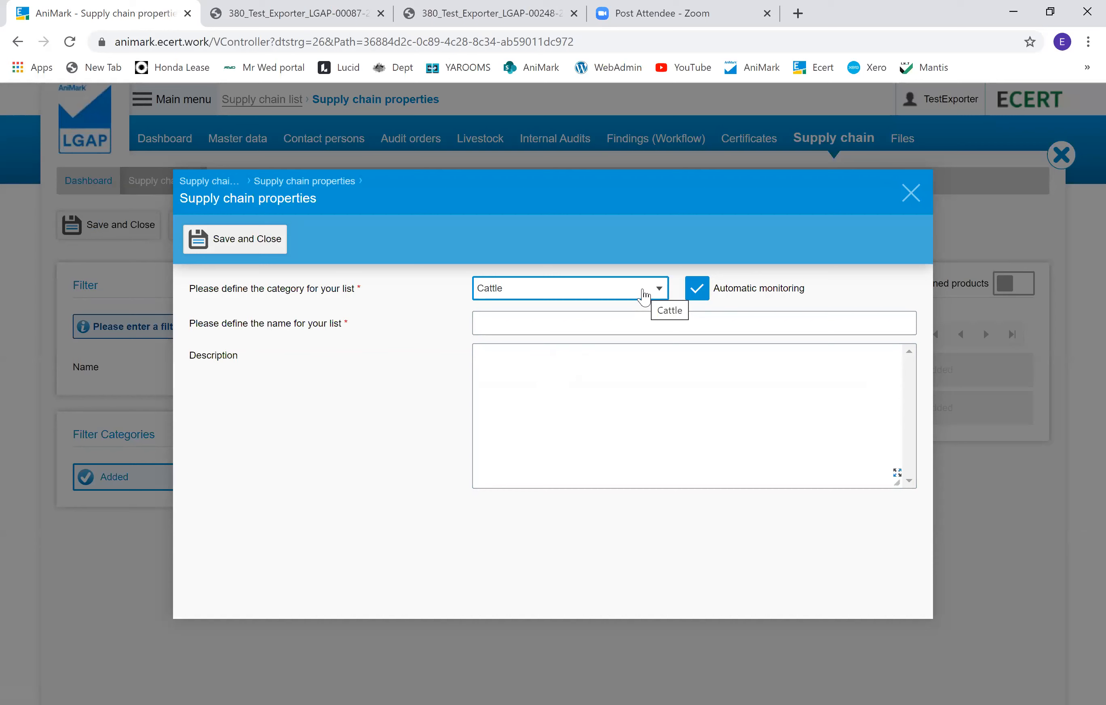
click(575, 321)
text(Test SC 2)
click(571, 405)
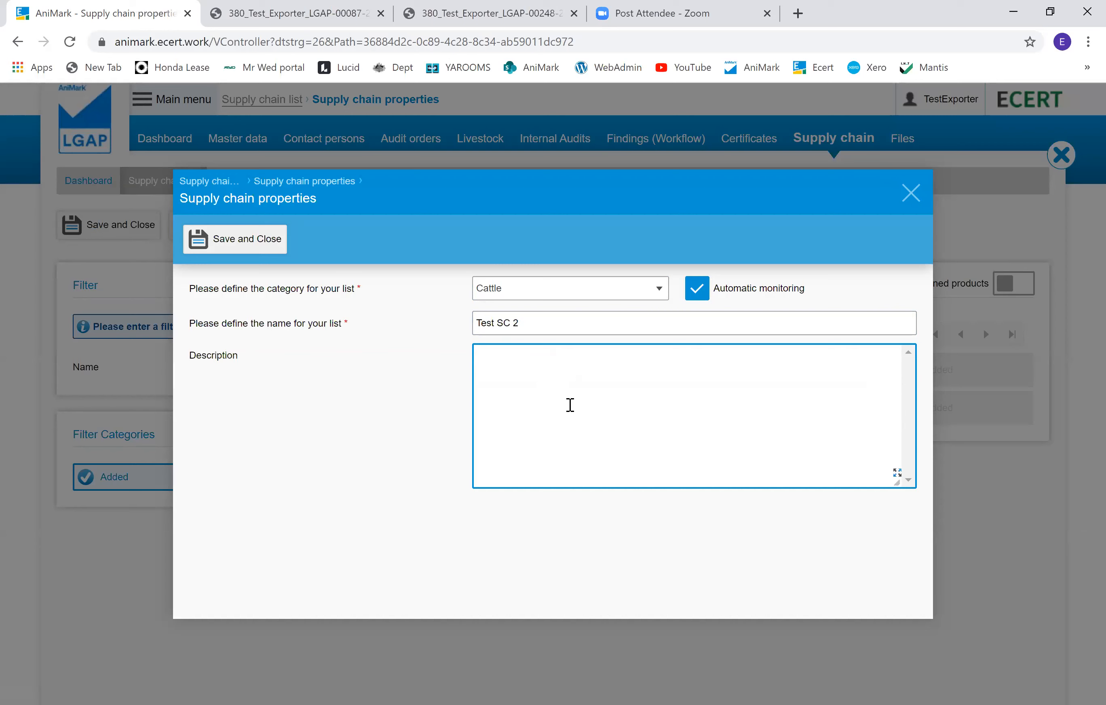
click(222, 254)
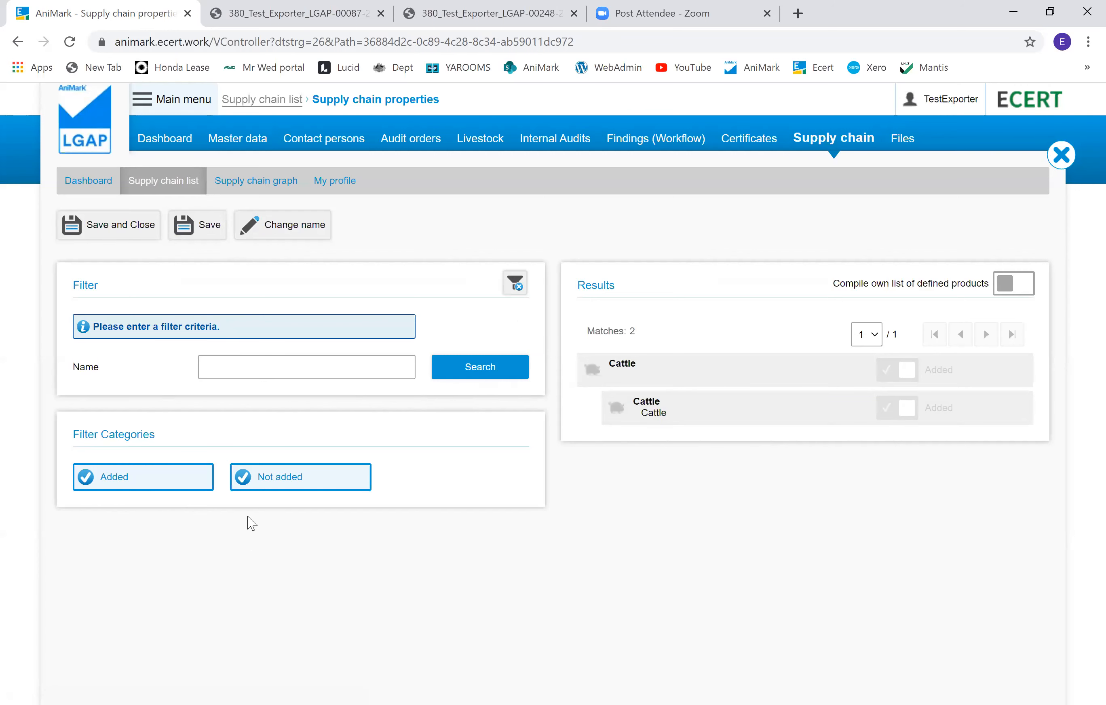
Step: Save and close the supply chain properties, then search the company search by entity number and add Test Abattoir as a client
click(281, 228)
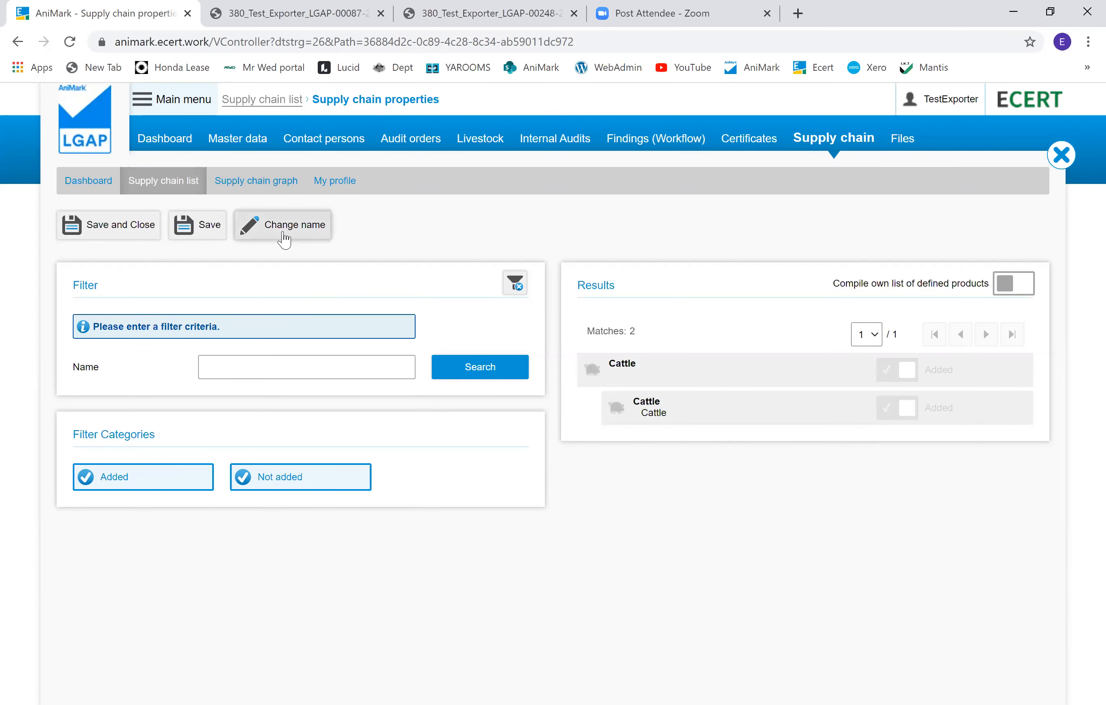
click(144, 225)
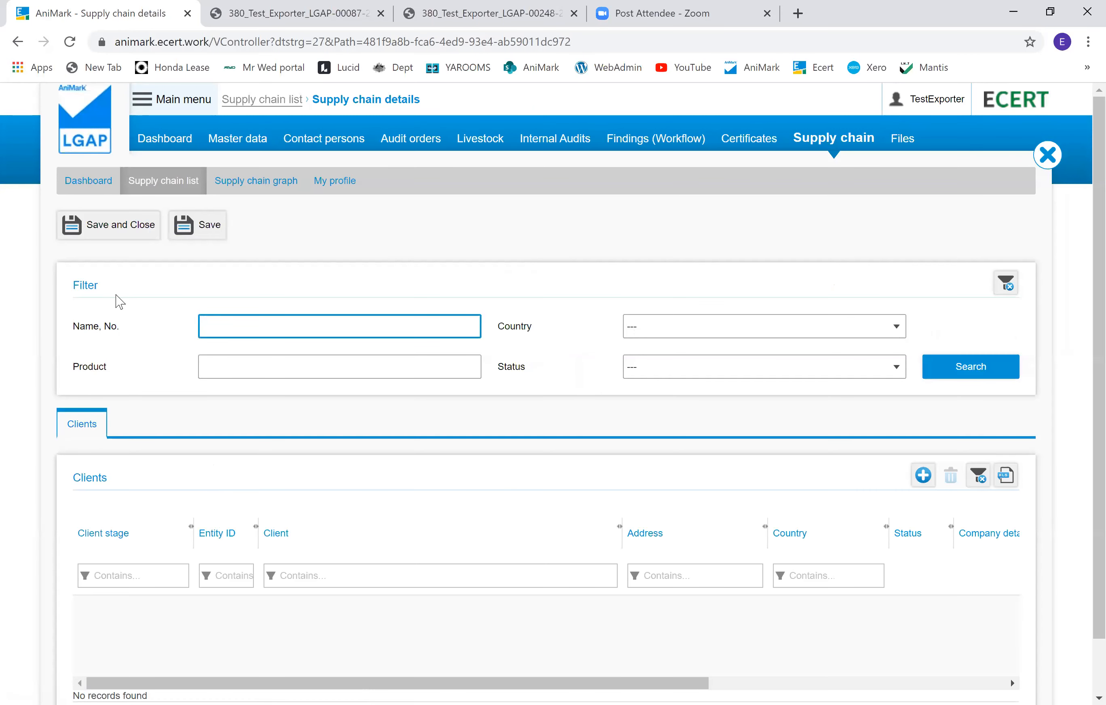
scroll(190, 427, down, 1)
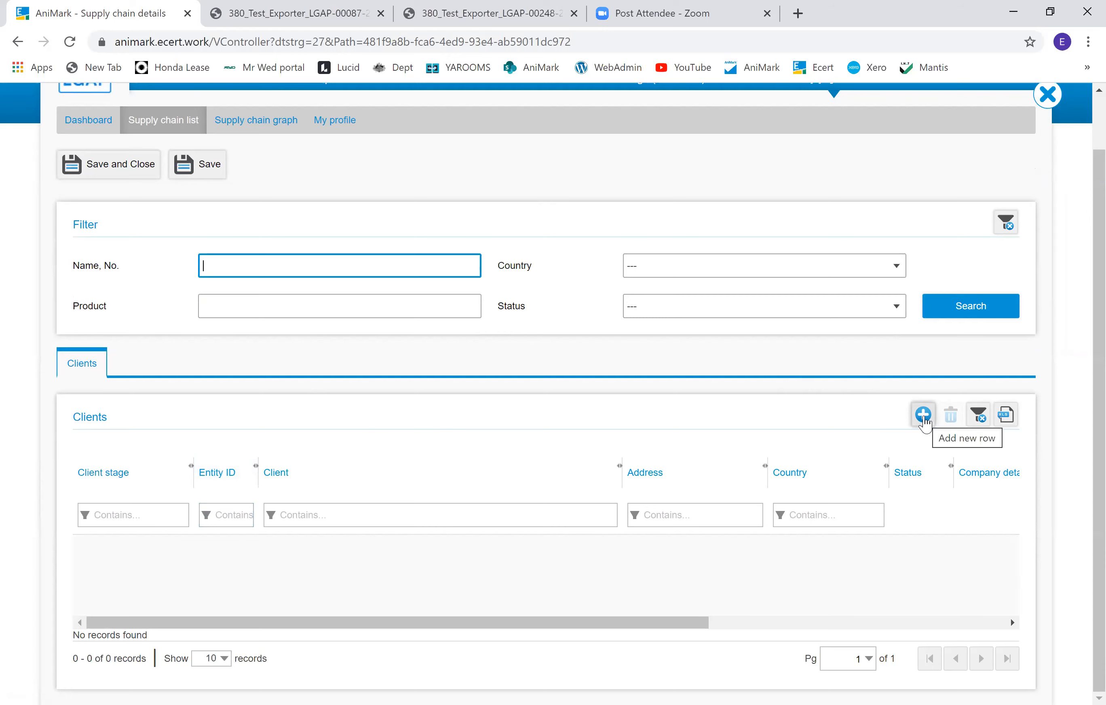
click(924, 415)
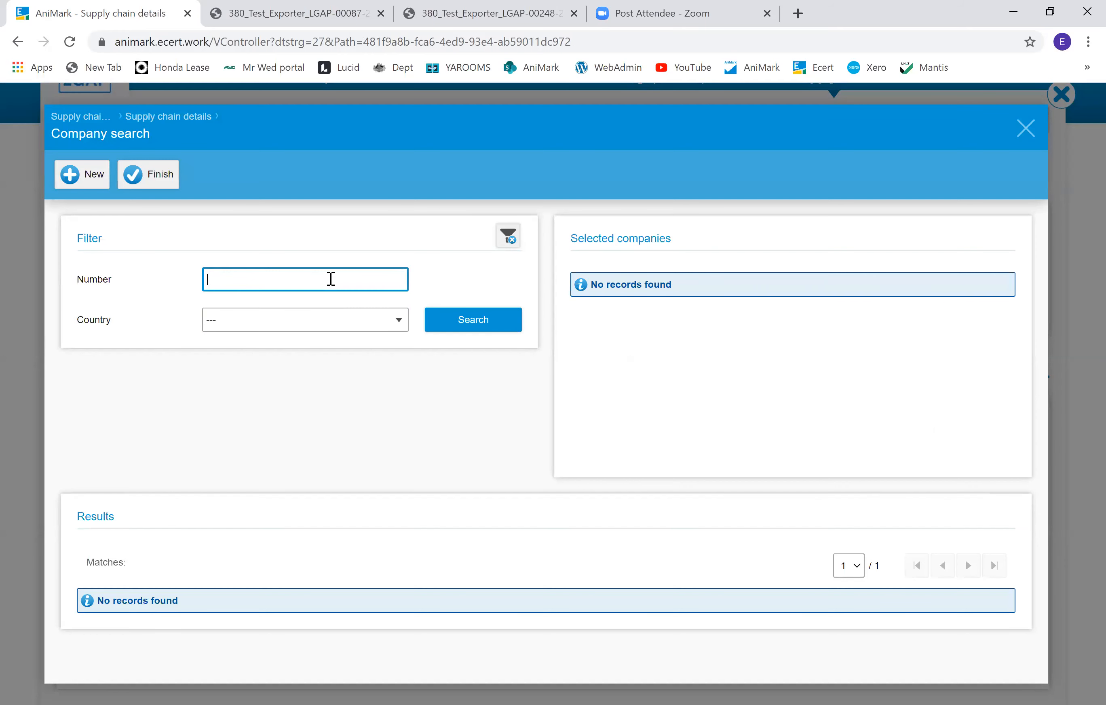
text(QWER9876)
click(453, 329)
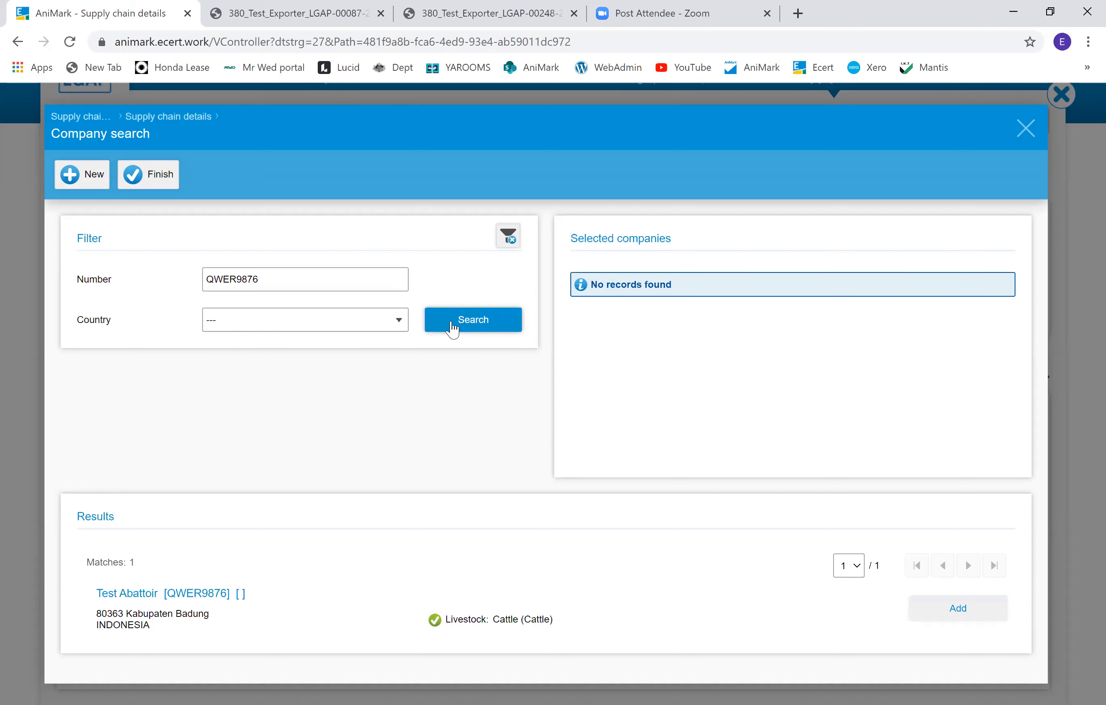
click(958, 614)
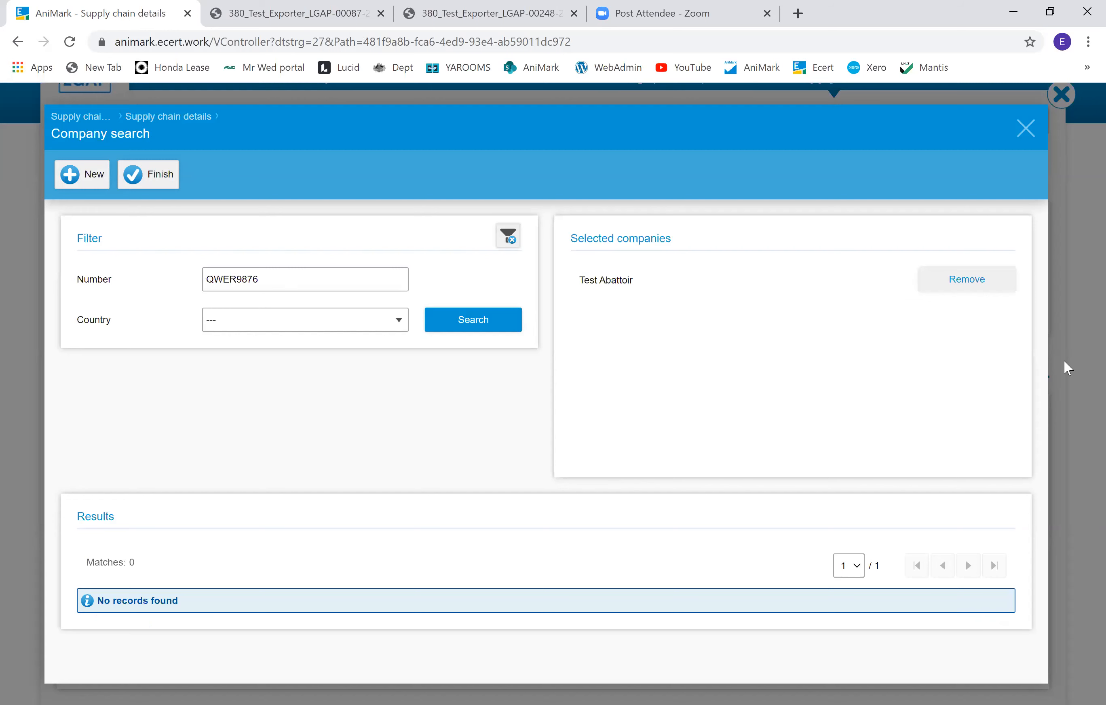
Step: Search by Test Feedlot's entity number, add Test Feedlot as a second client, and finish the company selection
click(264, 280)
key(ctrl+a)
key(BackSpace)
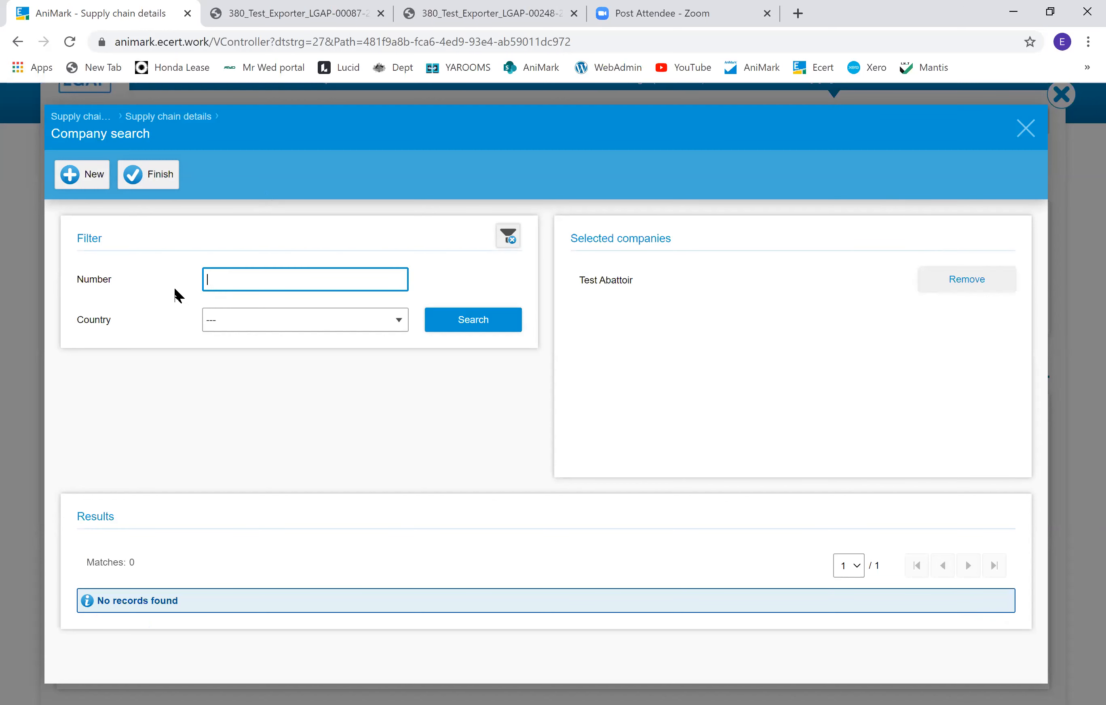
text(zxcv1478)
click(457, 325)
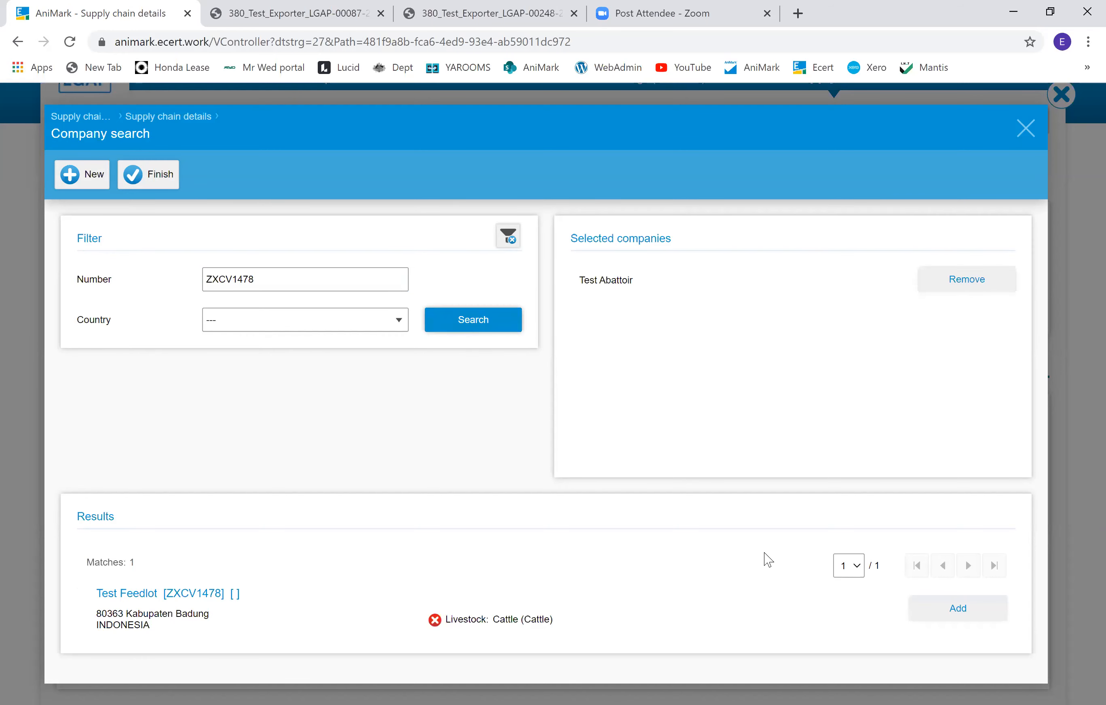
click(998, 611)
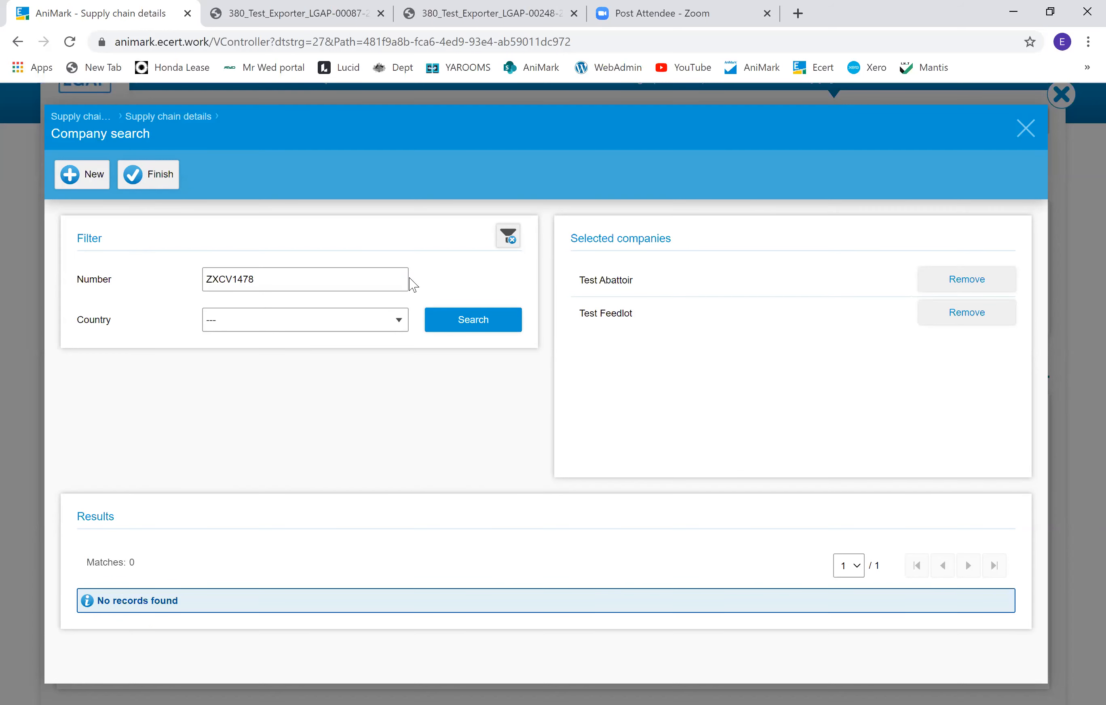
click(160, 188)
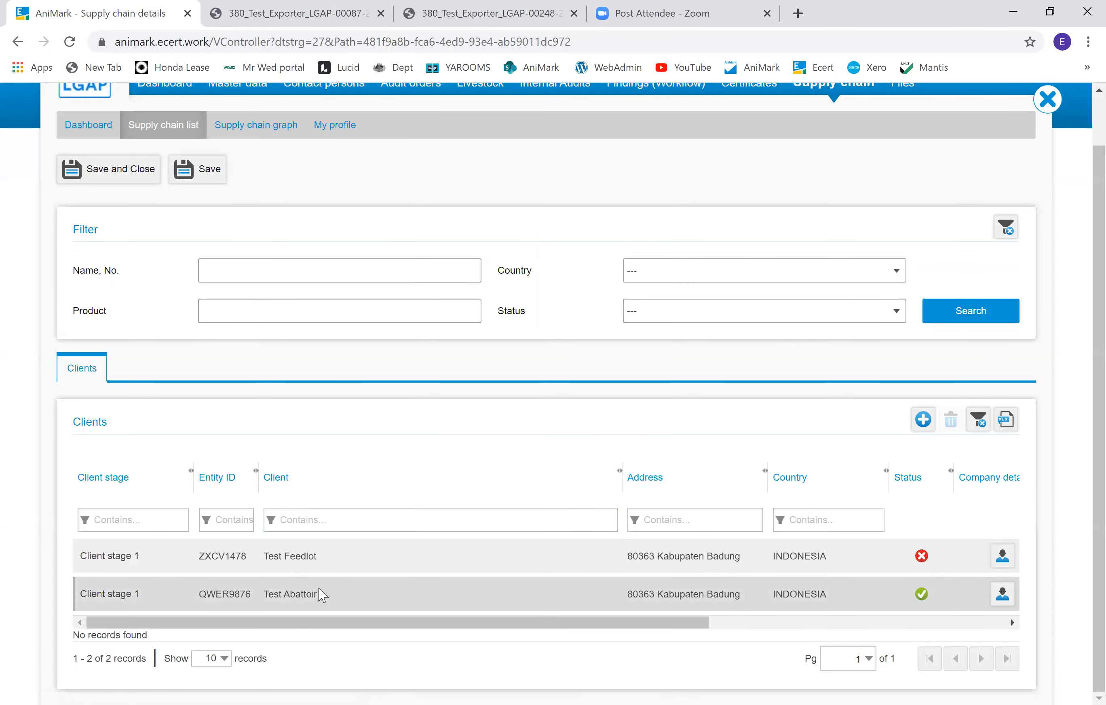
Step: Add Test Abattoir as a sub-level auditee under the client stage 1 Test Feedlot row
drag(618, 483, 341, 488)
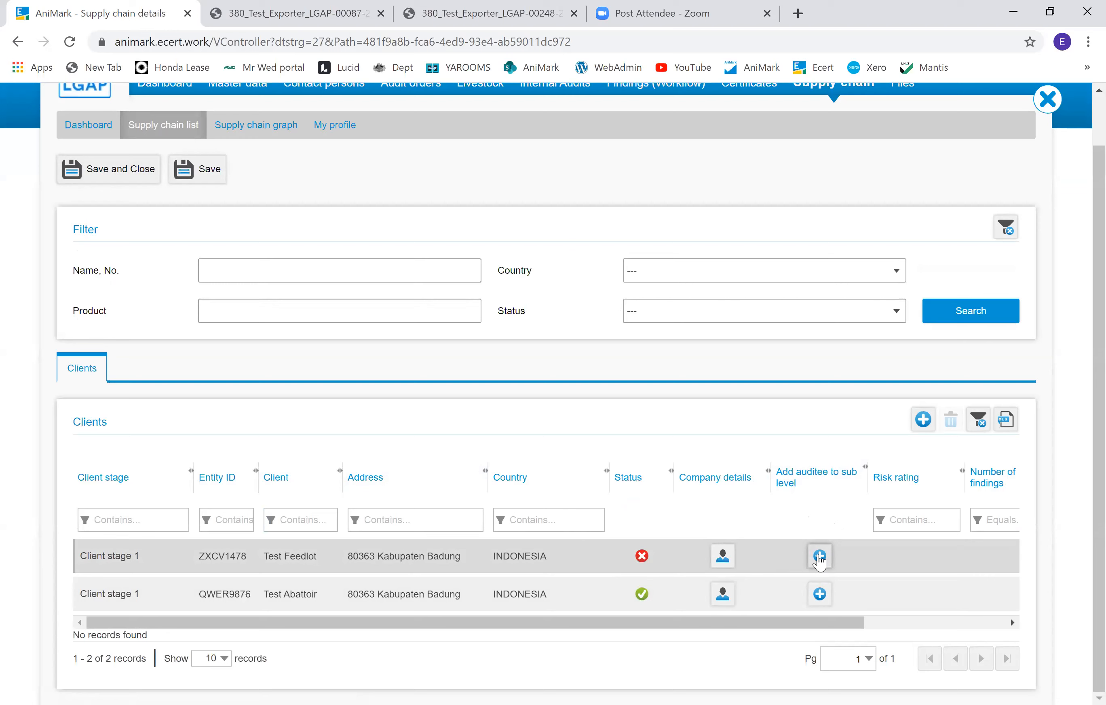
click(820, 557)
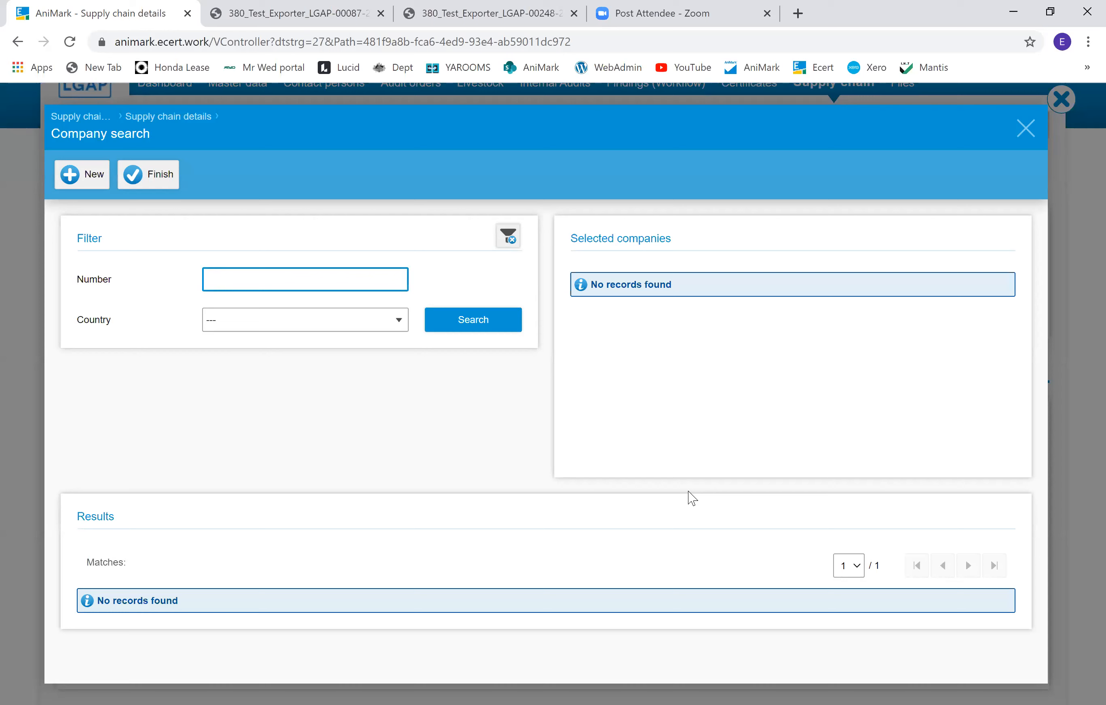
text(QWER9876)
click(467, 329)
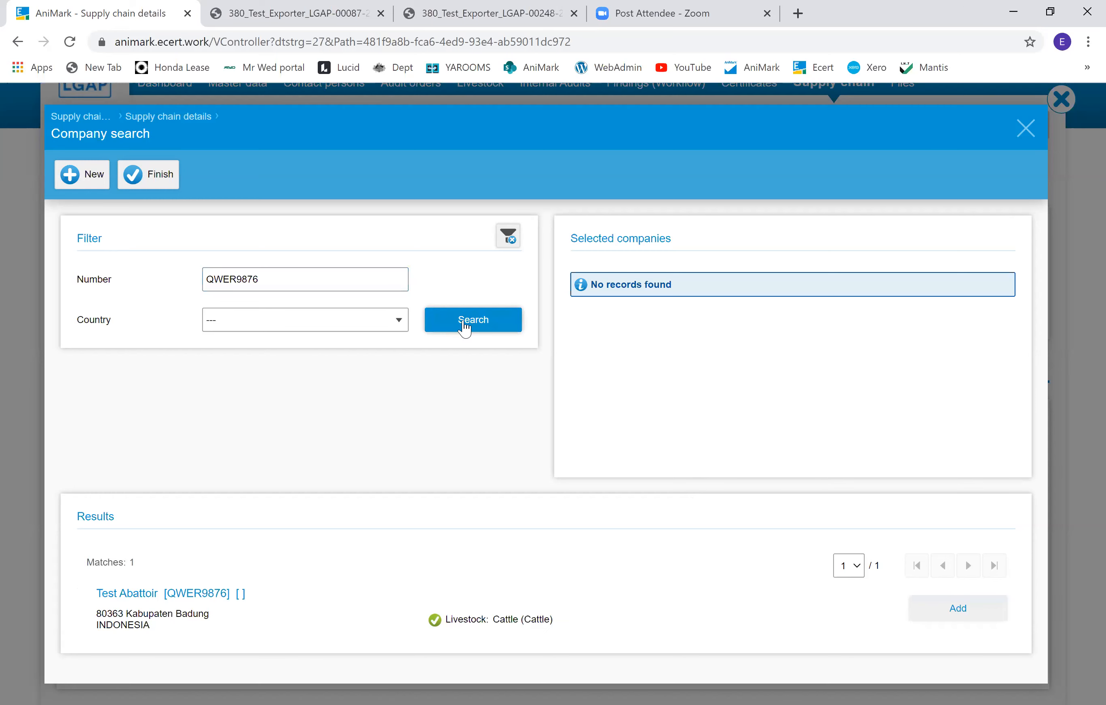
click(978, 620)
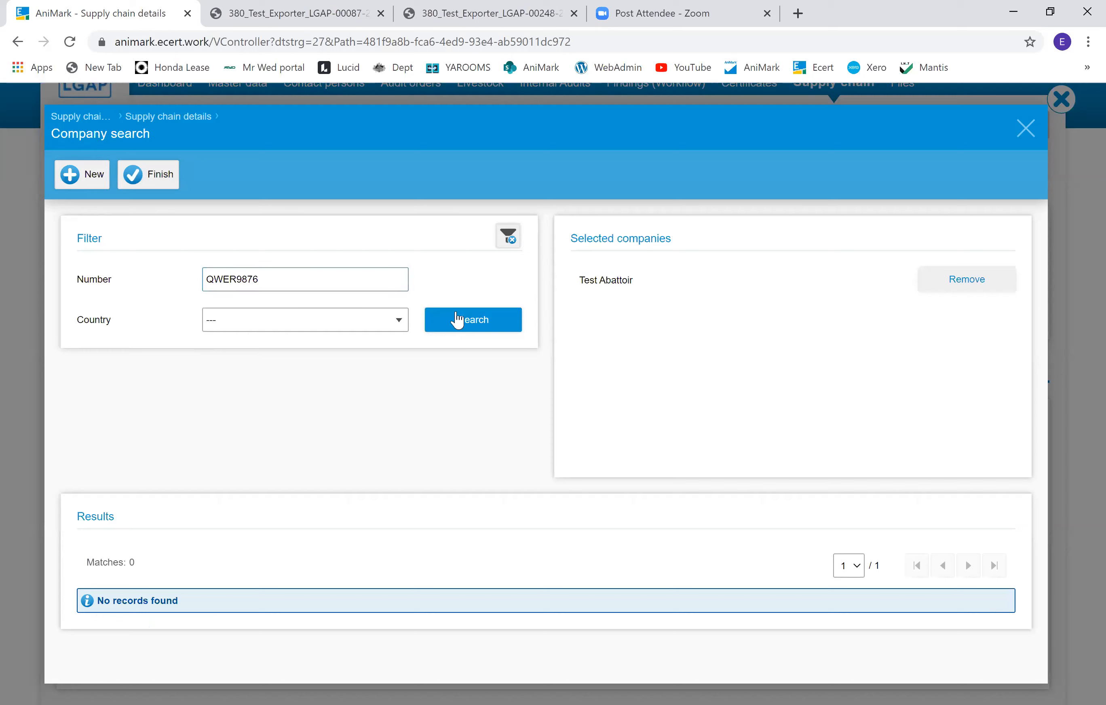
Step: Replace the search with Test Feedlot's entity number, add Test Feedlot to the same sub-level, and finish the selection
drag(329, 279, 83, 279)
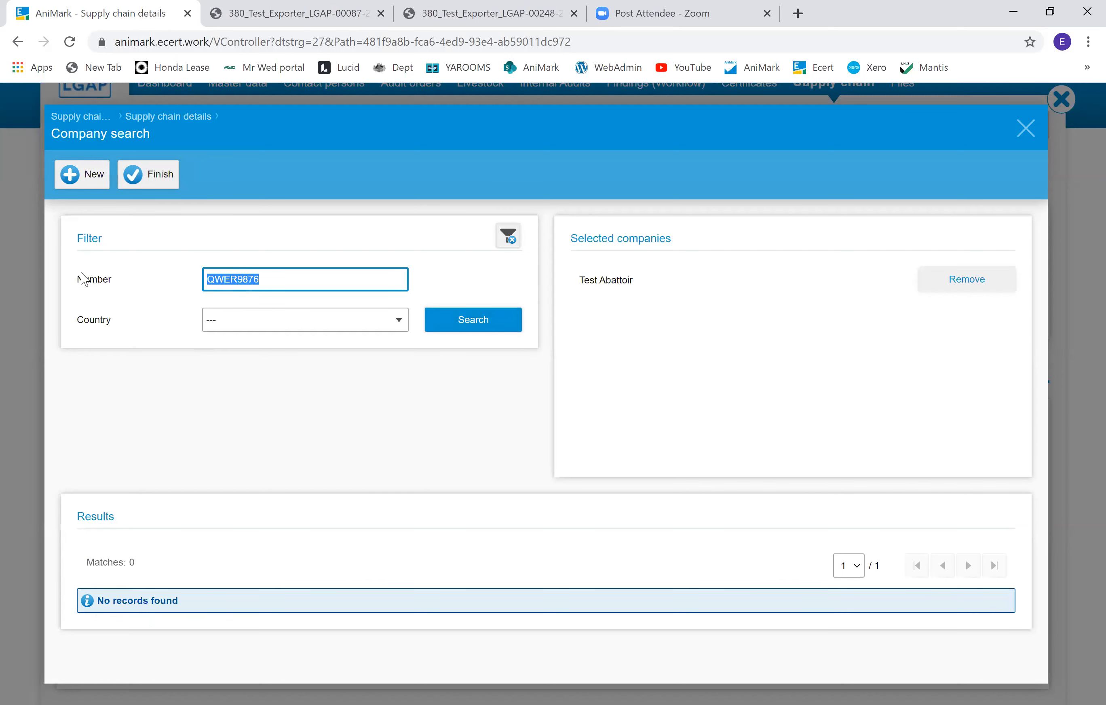
text(ZXCV1478)
click(501, 318)
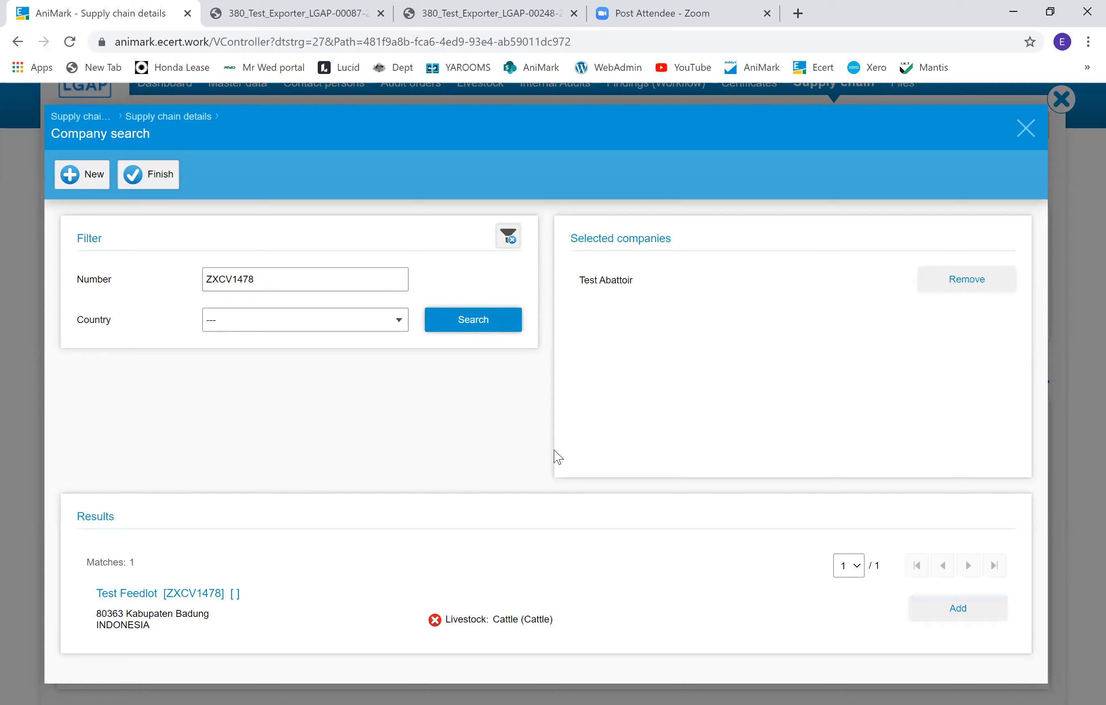
click(918, 616)
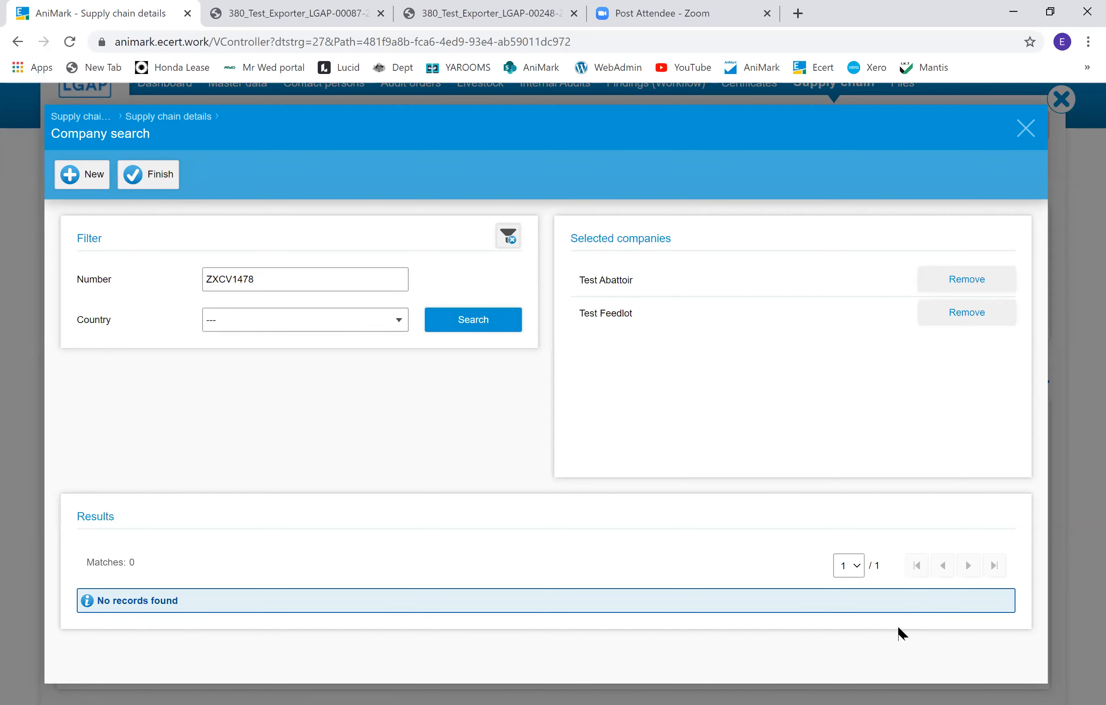
click(159, 168)
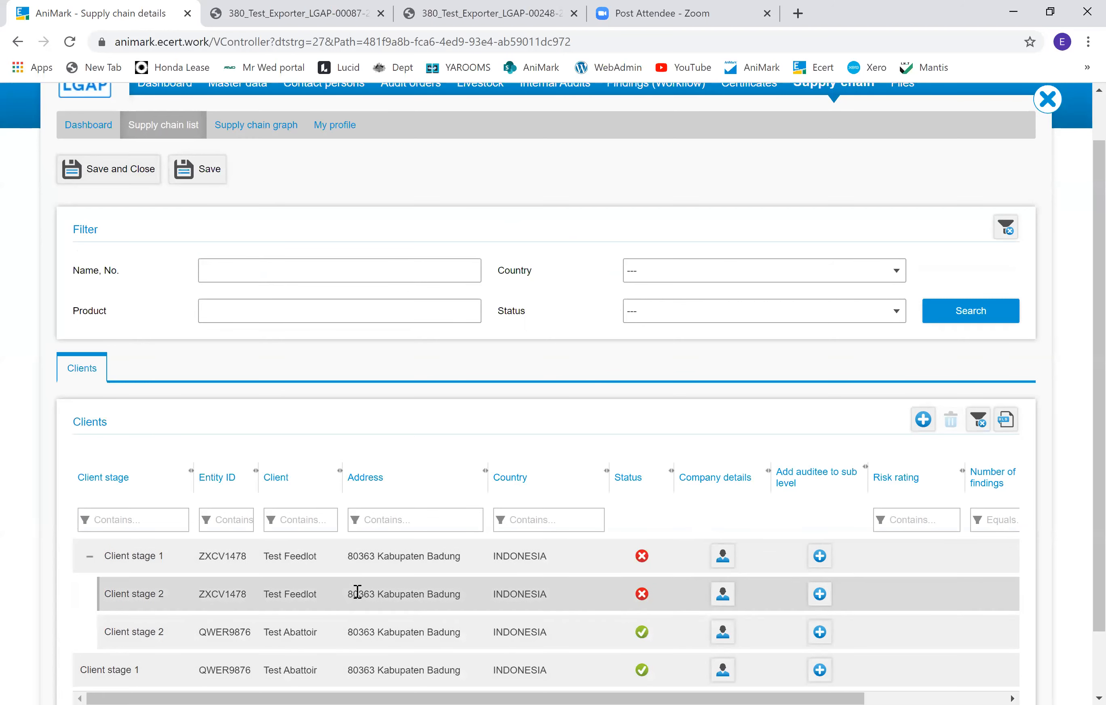
Step: Add Test Abattoir as a sub-level auditee under the client stage 2 Test Abattoir row
scroll(506, 621, down, 1)
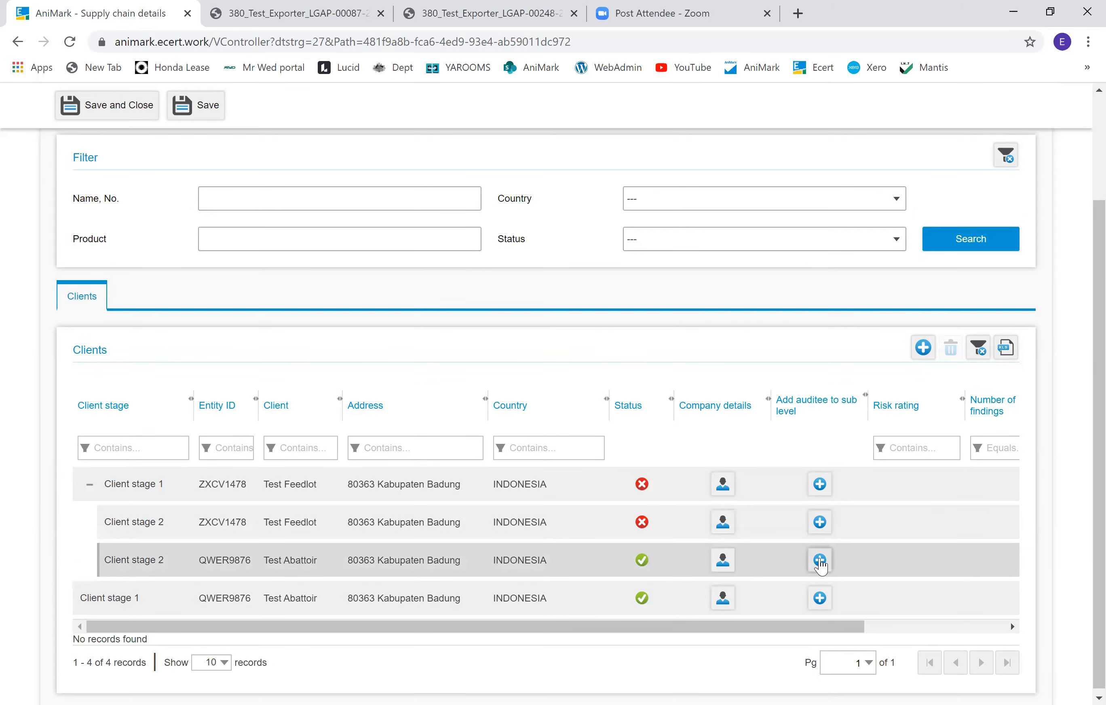
click(820, 560)
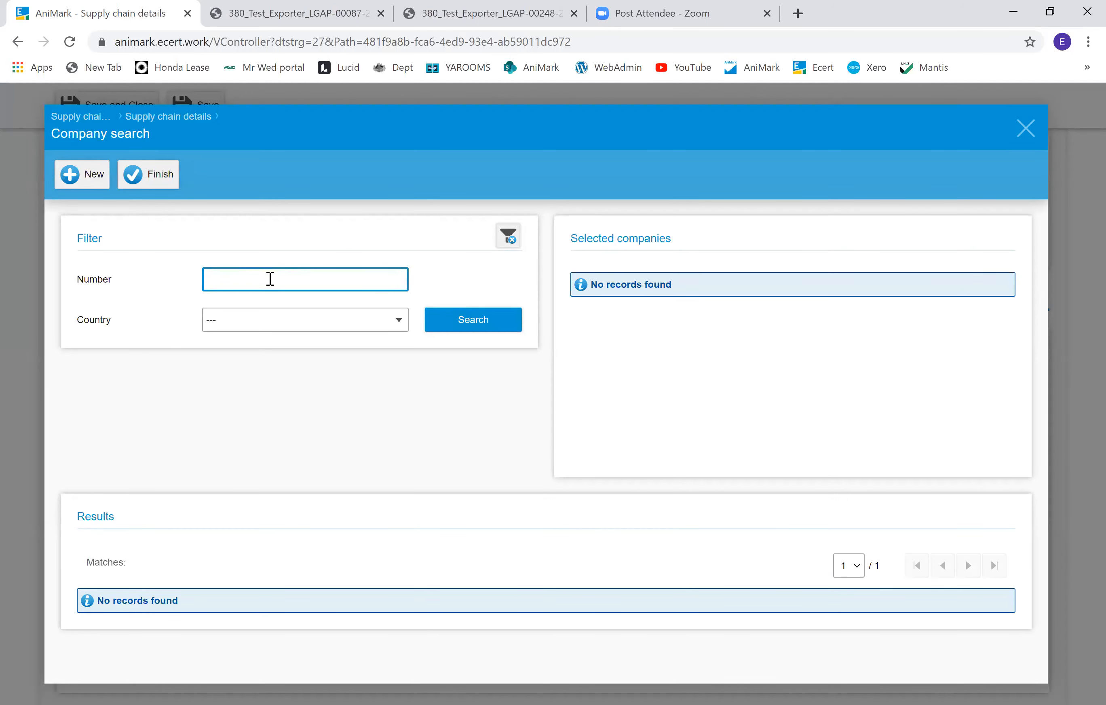
text(QWER9876)
key(Return)
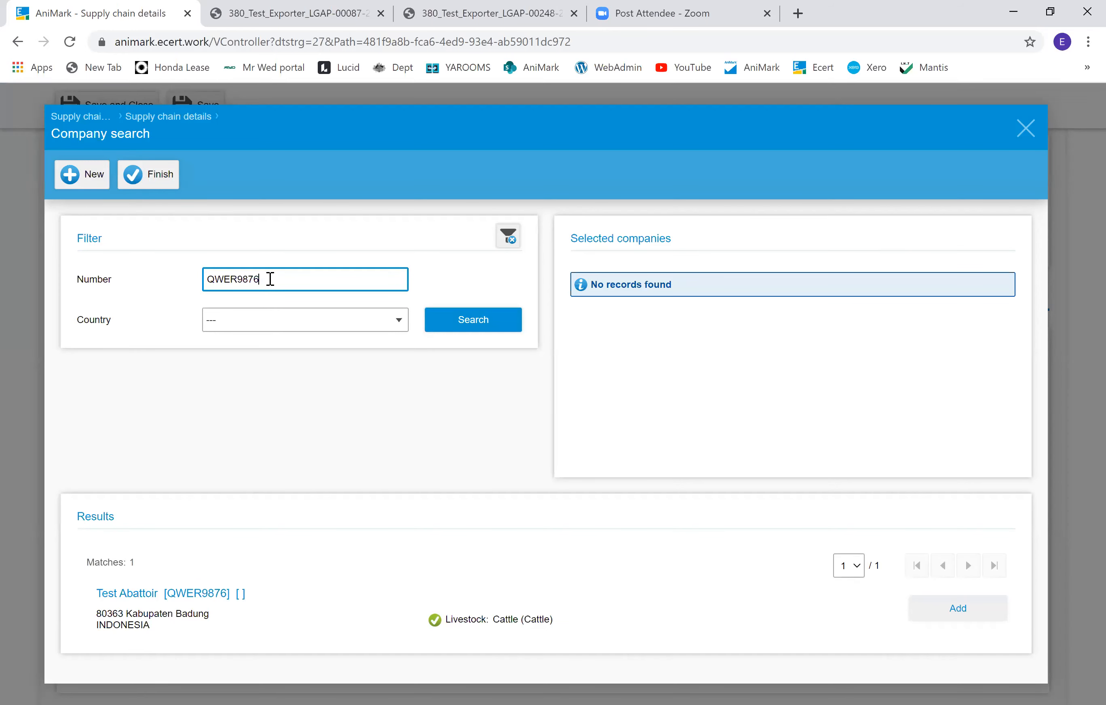
click(978, 617)
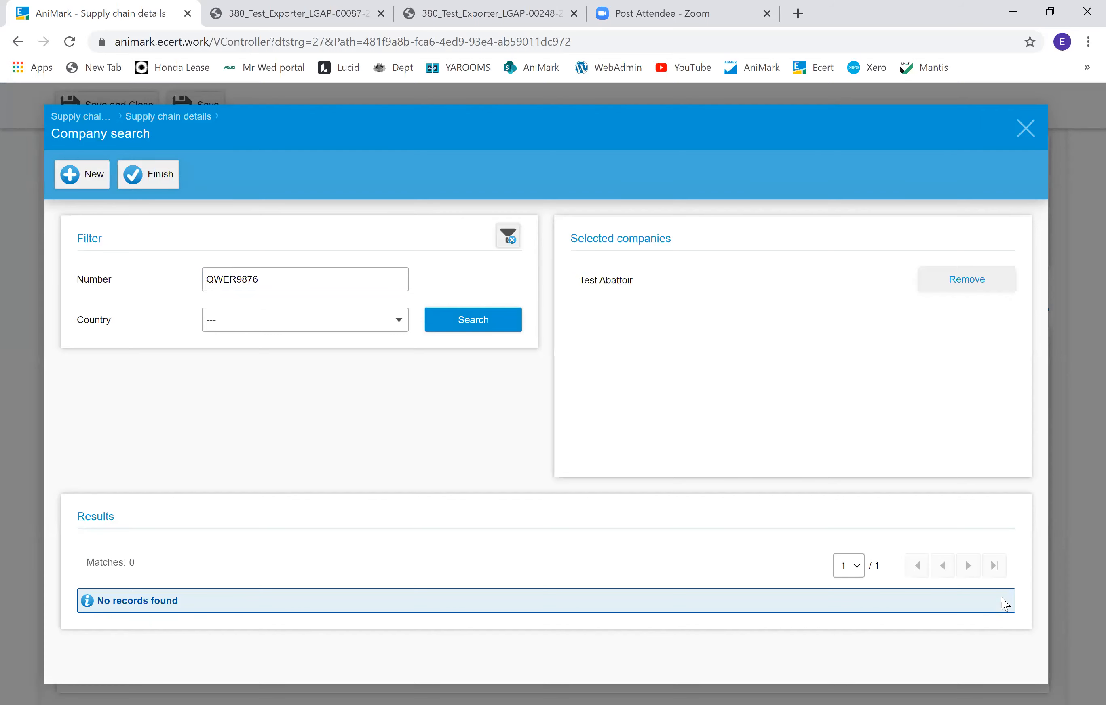
click(137, 181)
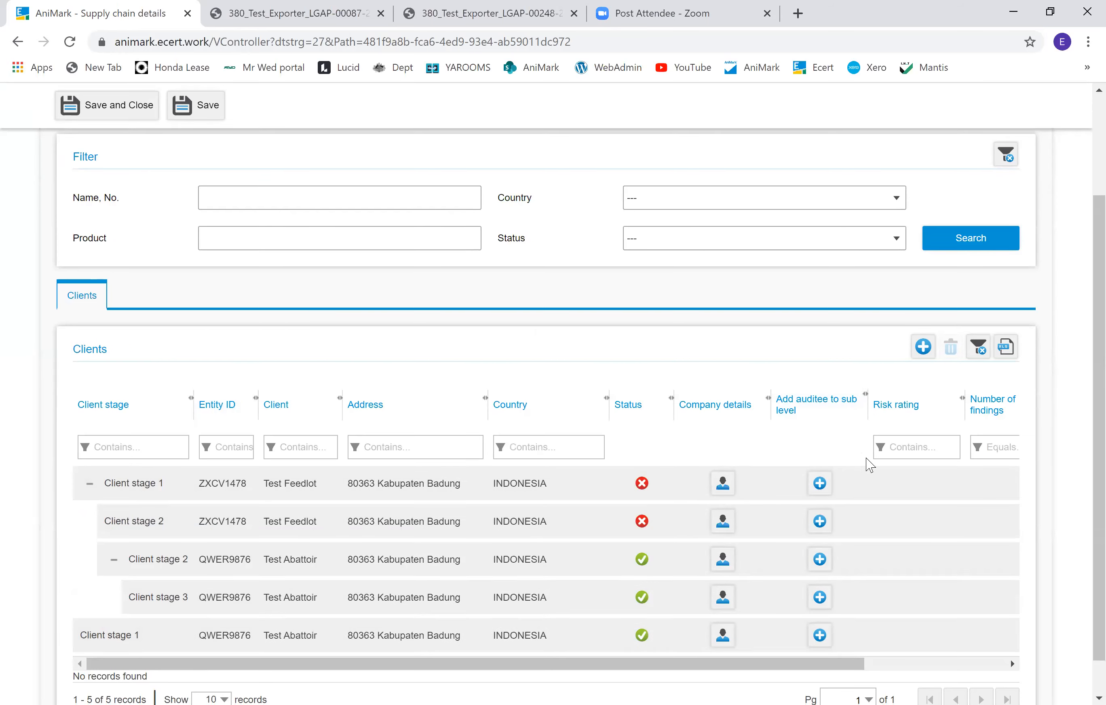
Step: Save and close the Test SC 2 supply chain details
scroll(862, 485, down, 1)
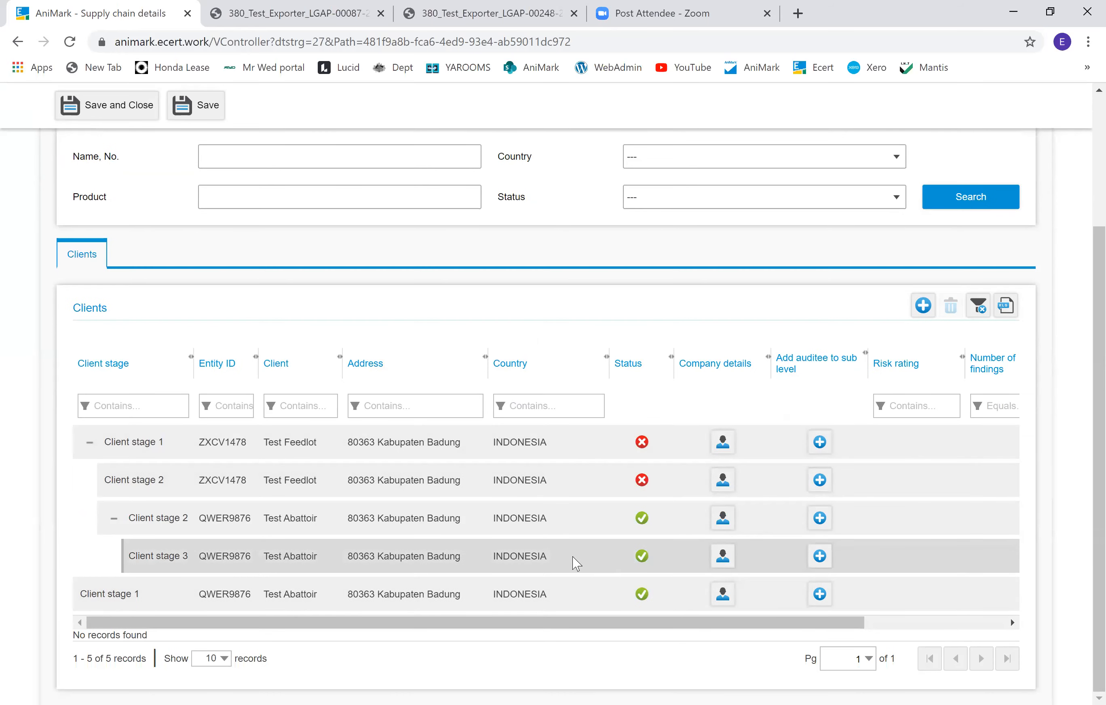
scroll(324, 530, up, 4)
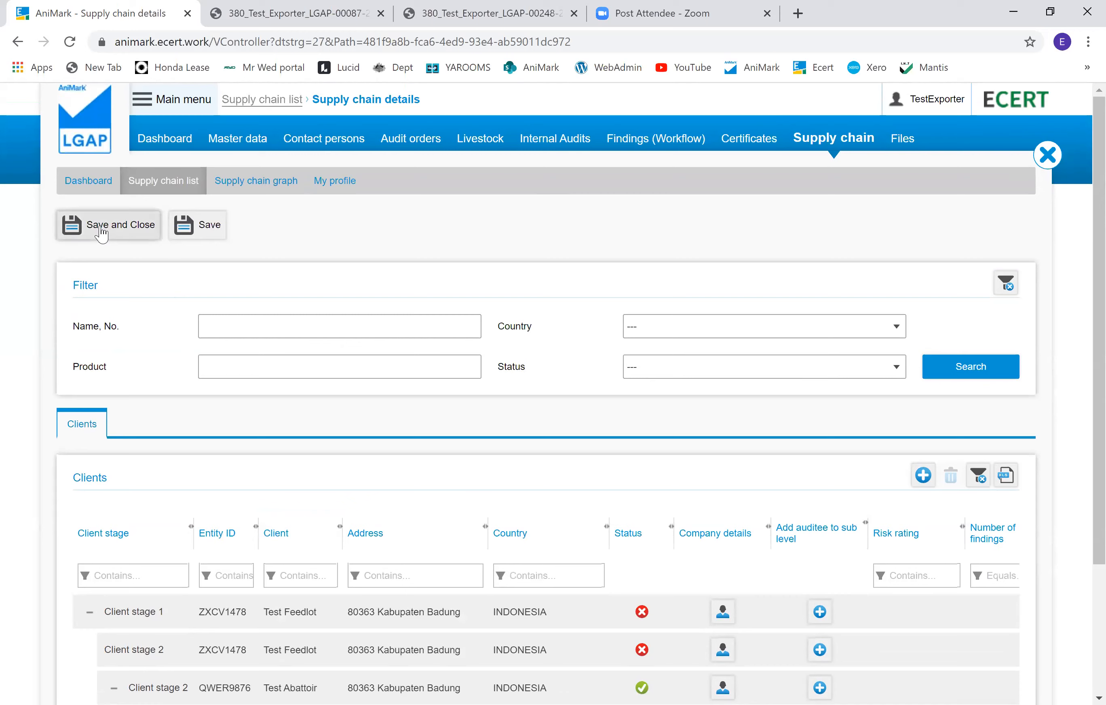
click(102, 234)
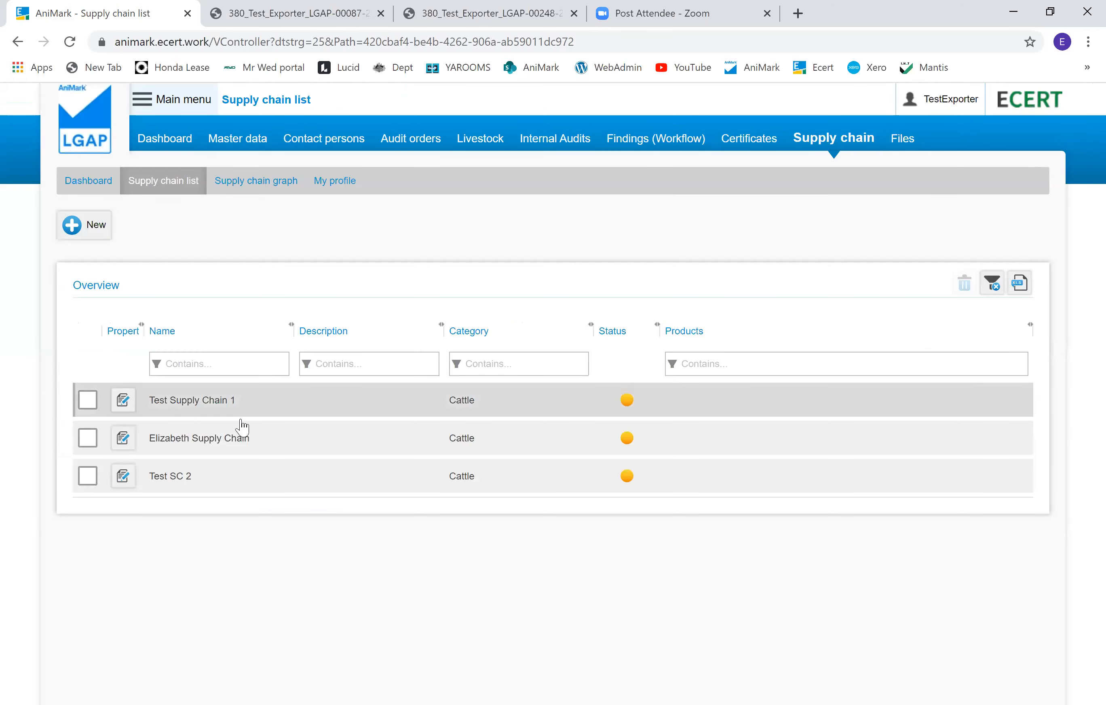
Step: Open the supply chain graph, select the Test SC 2 supply chain, and search to display it
click(257, 181)
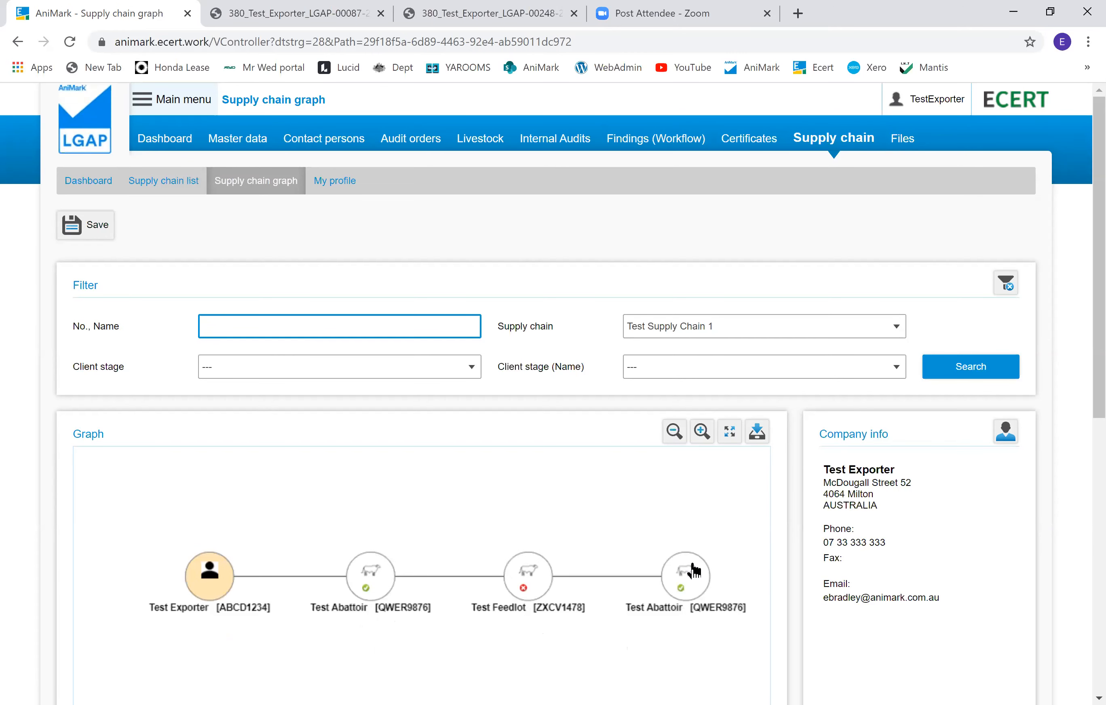
scroll(1081, 137, down, 3)
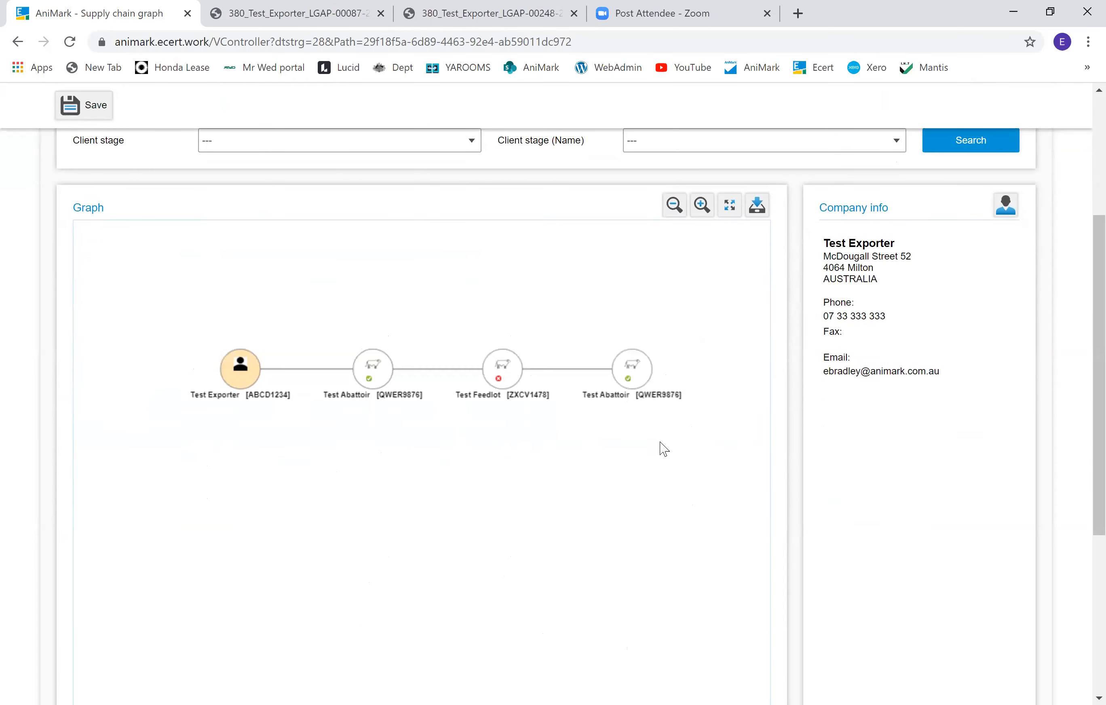
scroll(650, 443, down, 4)
scroll(649, 442, up, 5)
scroll(647, 441, down, 2)
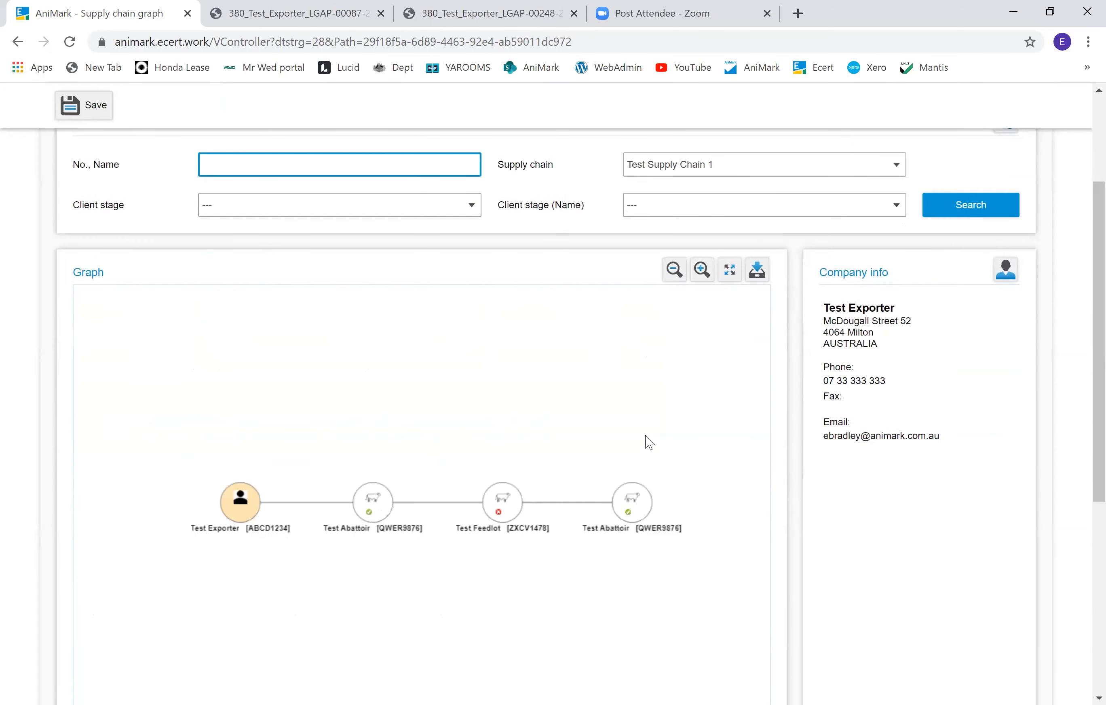
scroll(625, 447, up, 1)
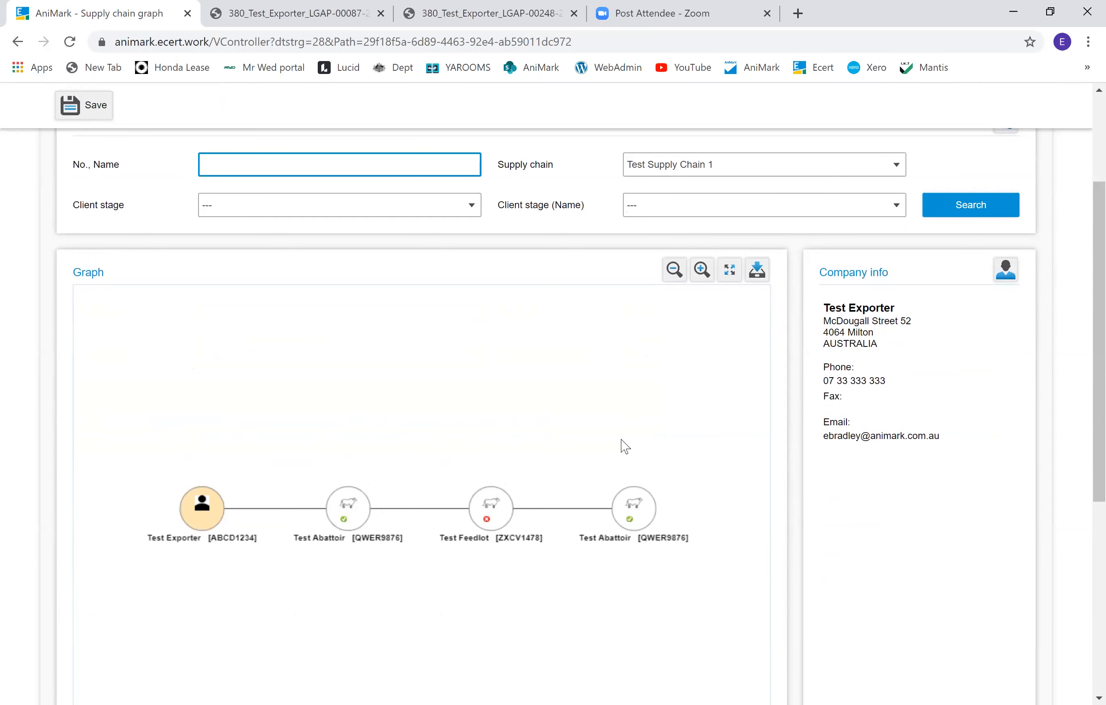
click(695, 169)
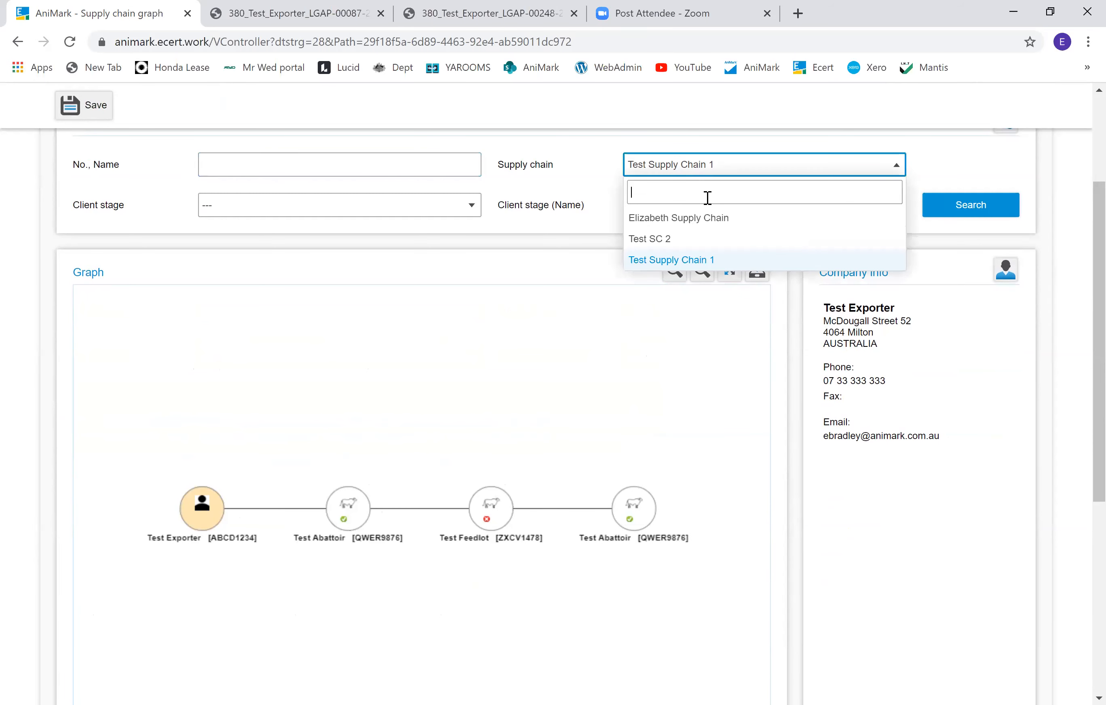
click(662, 239)
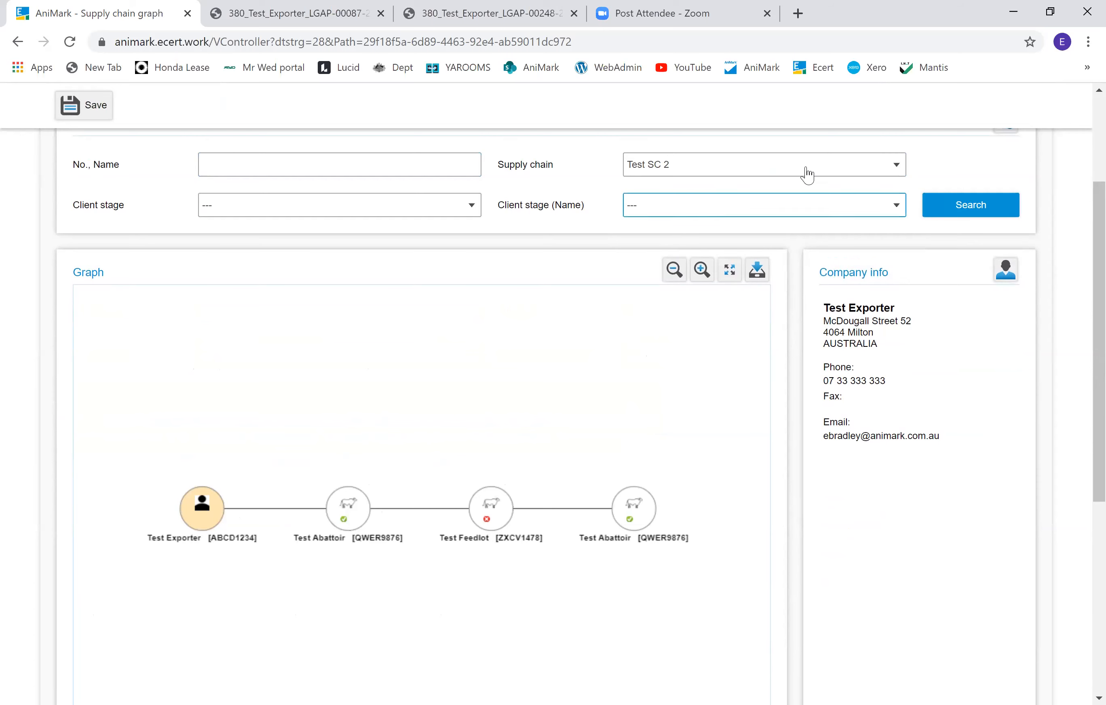
click(974, 205)
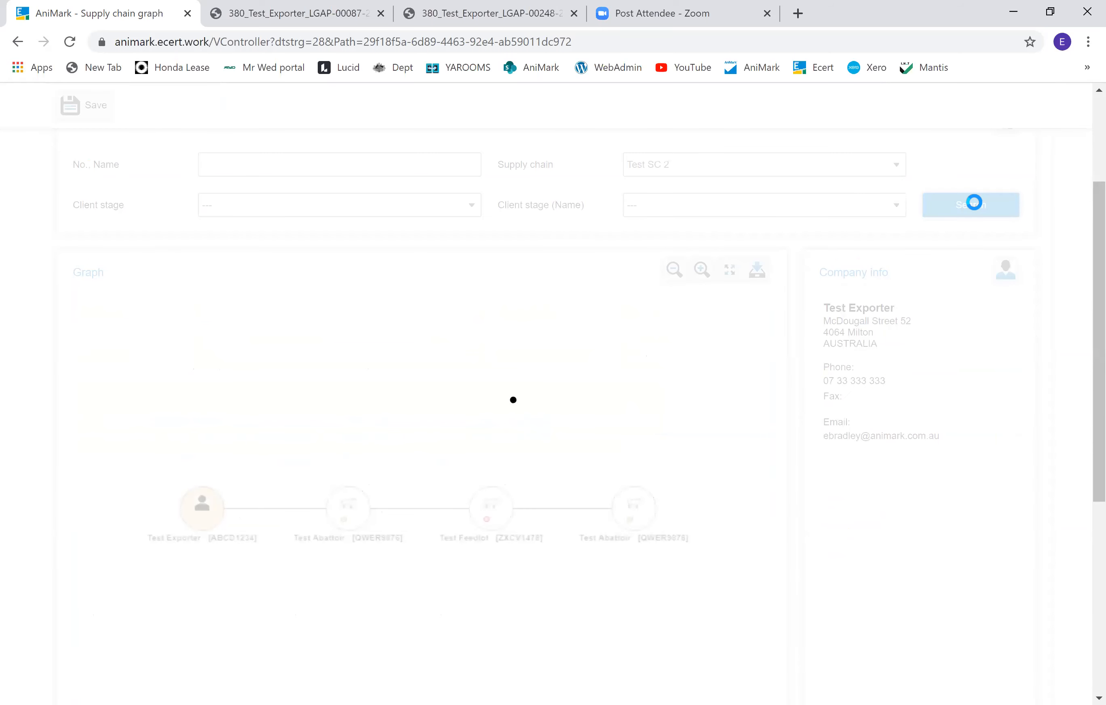